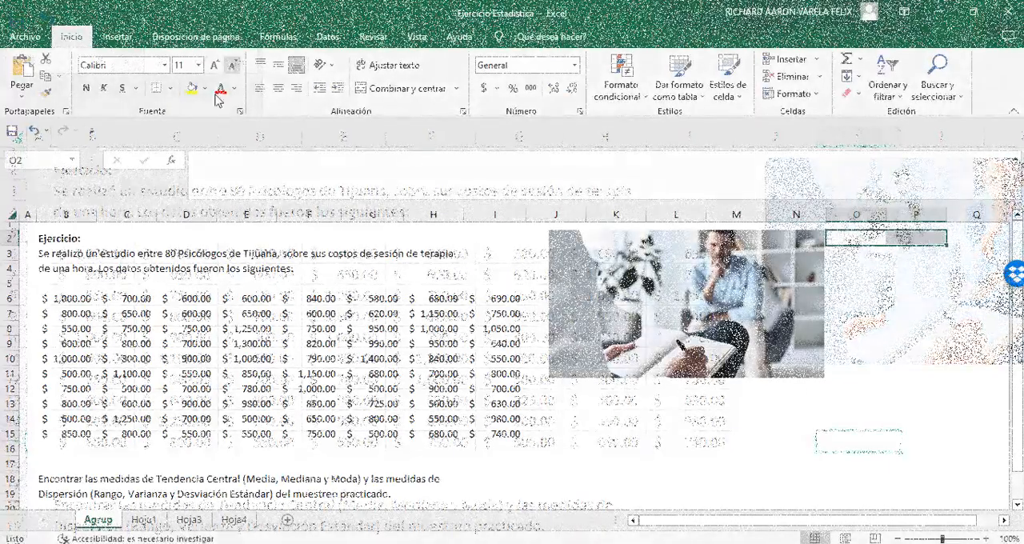
# Step: Enter the heading DATOS NO AGRUPADOS in O2 with the note (SOLO REFERENCIA) below it in O3
pyautogui.write('DATOS NO AGRUPADOS')
pyautogui.press('Return')
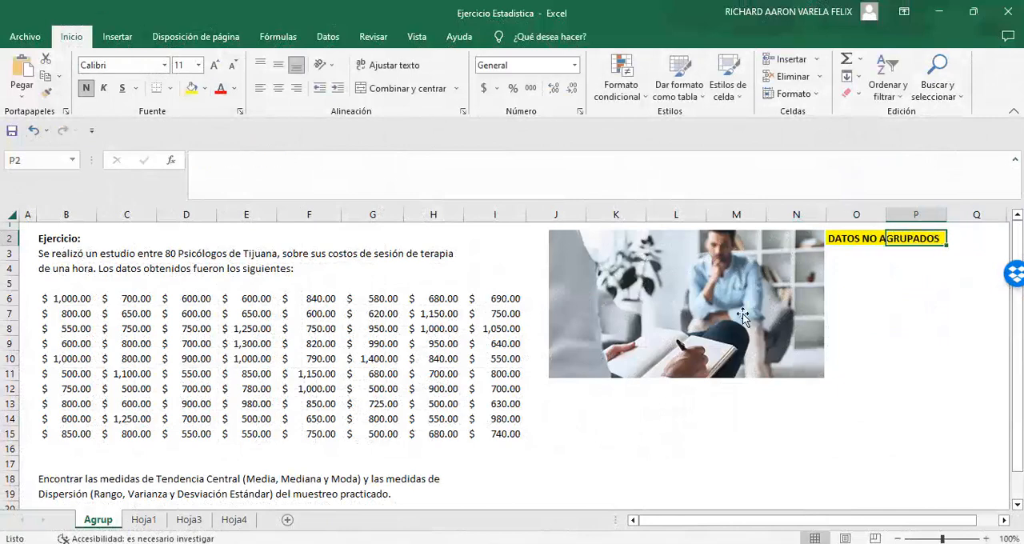
pyautogui.write('(SOLO REFERENCIA)')
pyautogui.click(844, 253)
pyautogui.press('Return')
# Step: List the labels MEDIA, MEDIANA, MODA, RANGO, VARIANZA and DESV. STD down cells O4 to O9
pyautogui.write('MEDIA')
pyautogui.press('Return')
pyautogui.write('MEDIANA')
pyautogui.press('Return')
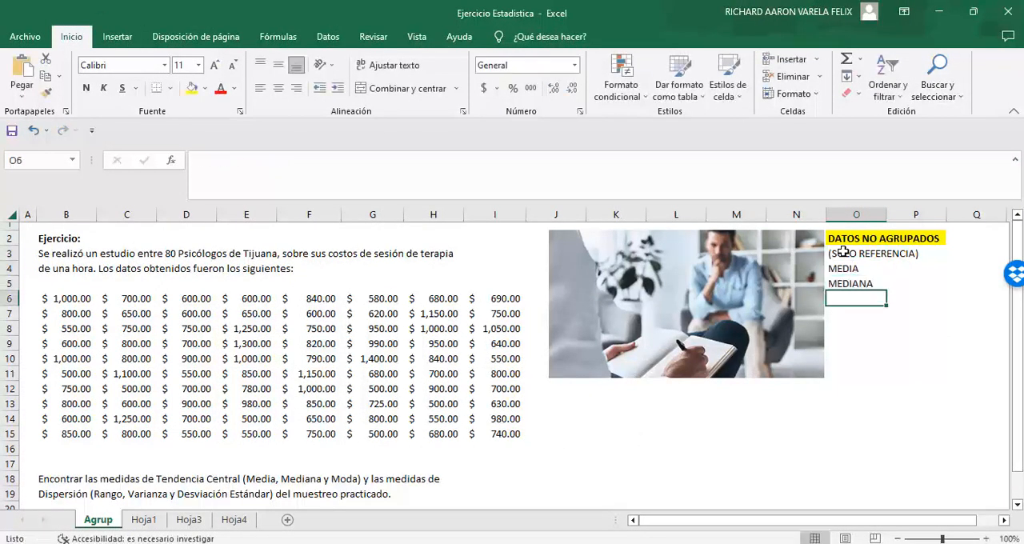
pyautogui.write('MODA')
pyautogui.press('Return')
pyautogui.write('RANGO')
pyautogui.press('Return')
pyautogui.write('VARIANZA')
pyautogui.press('Return')
pyautogui.write('DESV. STD')
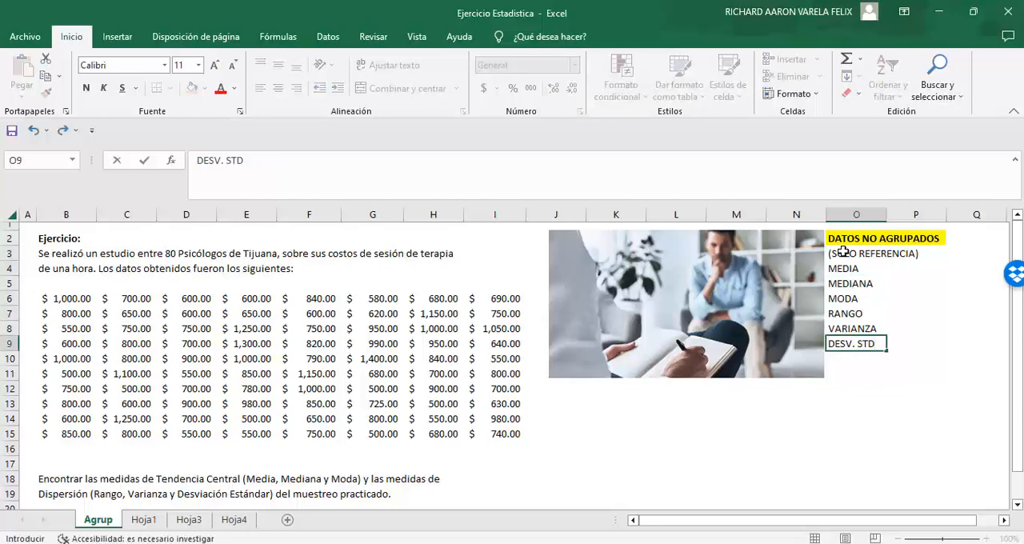
pyautogui.press('Tab')
# Step: Calculate the mean of the session costs B6:I15 in P4 with the PROMEDIO function
pyautogui.click(918, 268)
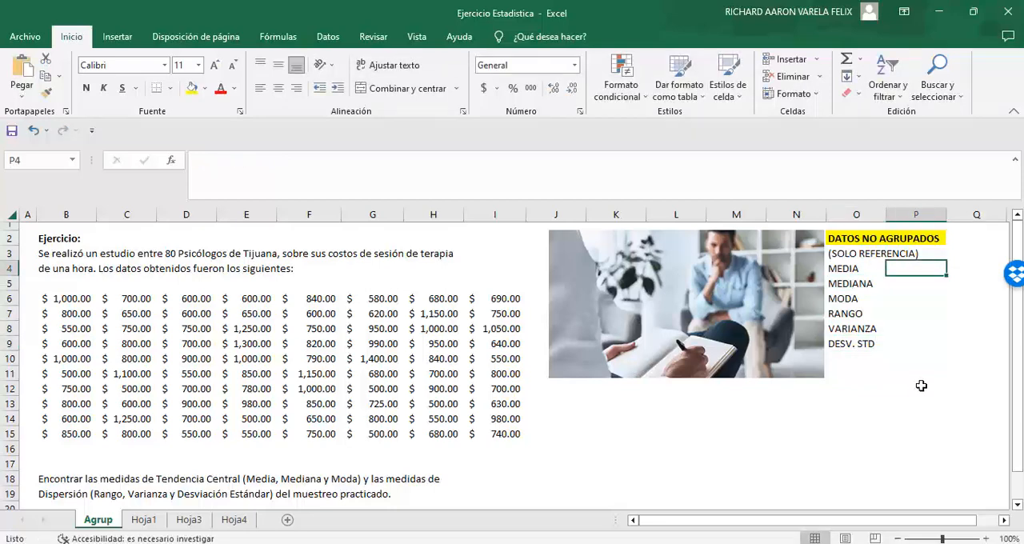
pyautogui.write('=PROMEDIO(')
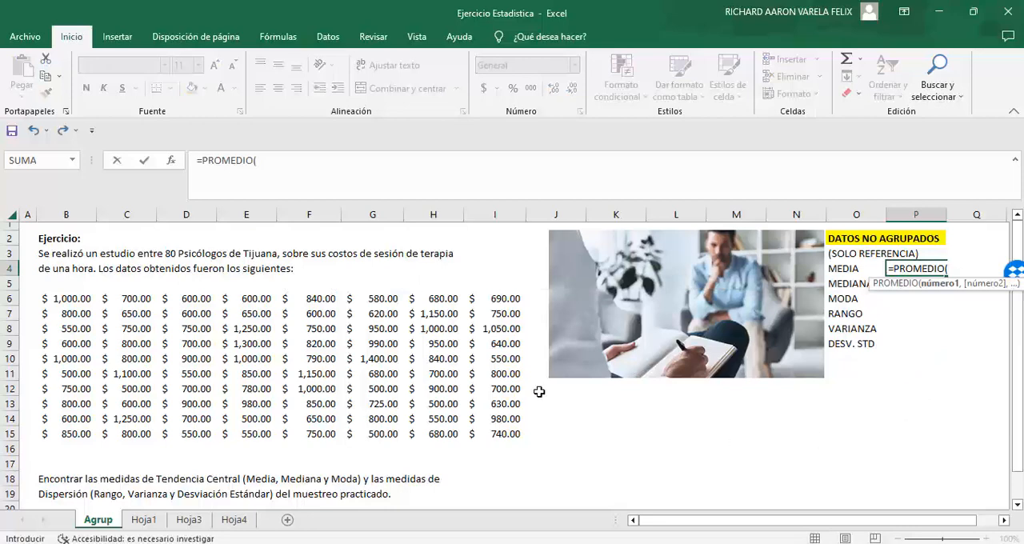
pyautogui.moveTo(89, 302); pyautogui.dragTo(497, 434)
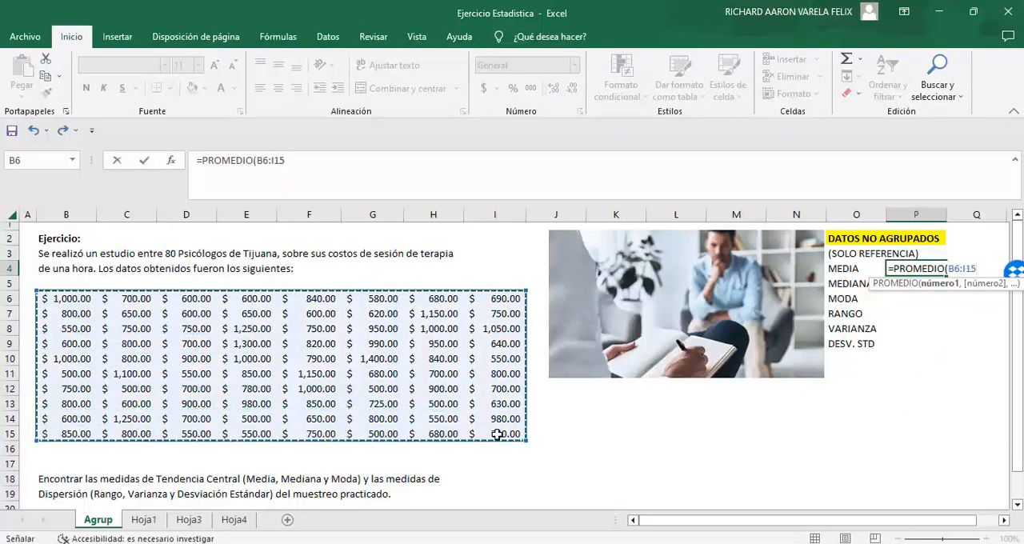
pyautogui.press('Return')
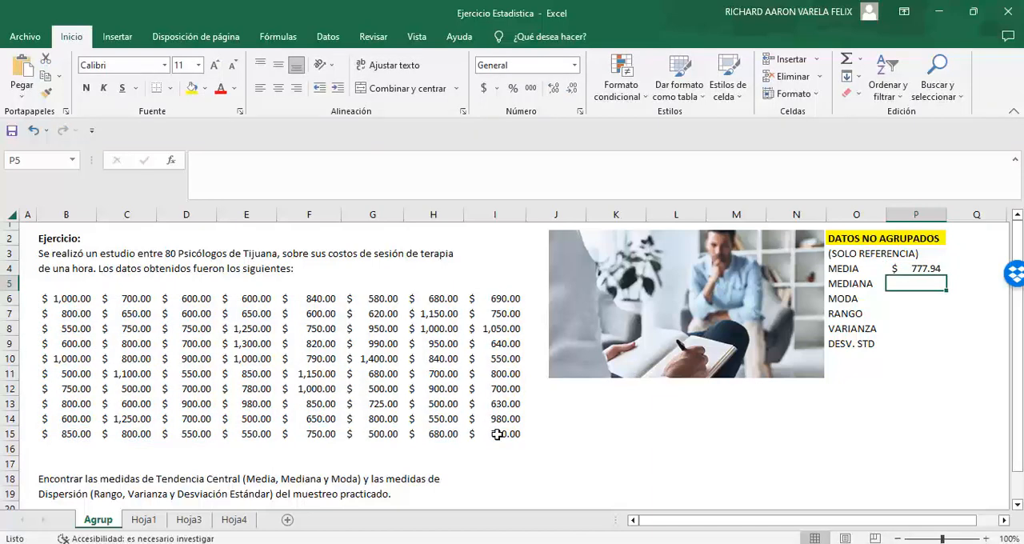
# Step: Calculate the median of B6:I15 in P5 with the MEDIANA function
pyautogui.write('=MEDIAN')
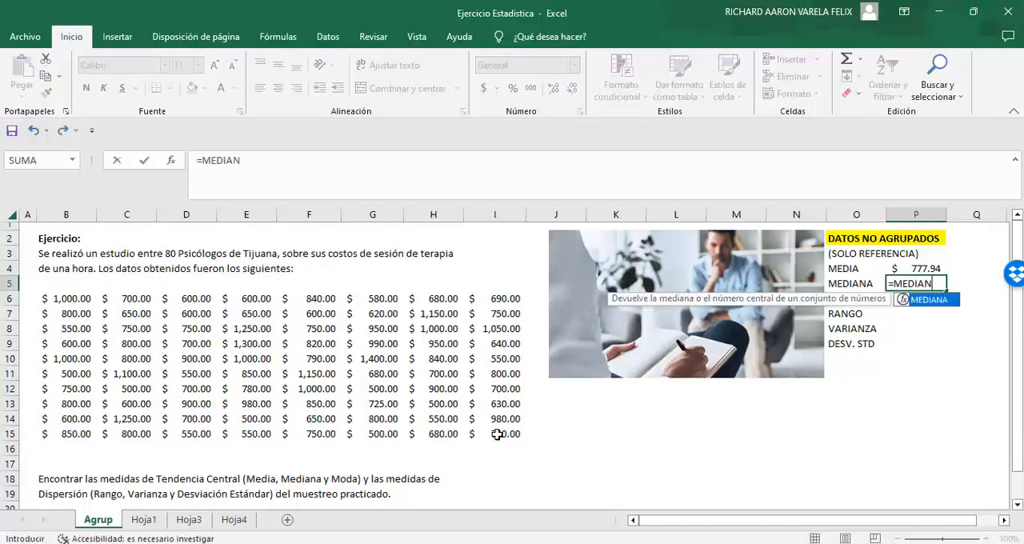
pyautogui.write('A(')
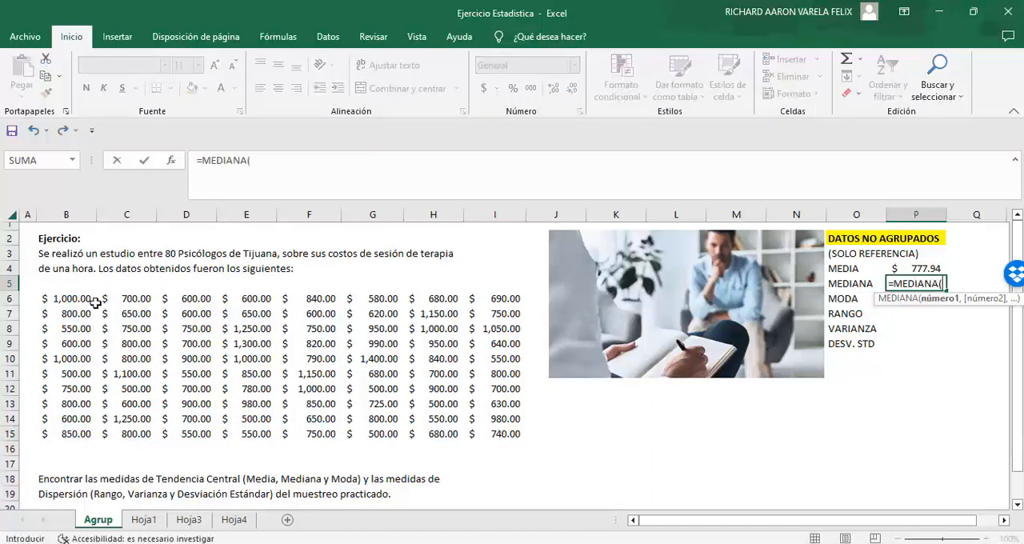
pyautogui.moveTo(89, 300); pyautogui.dragTo(496, 432)
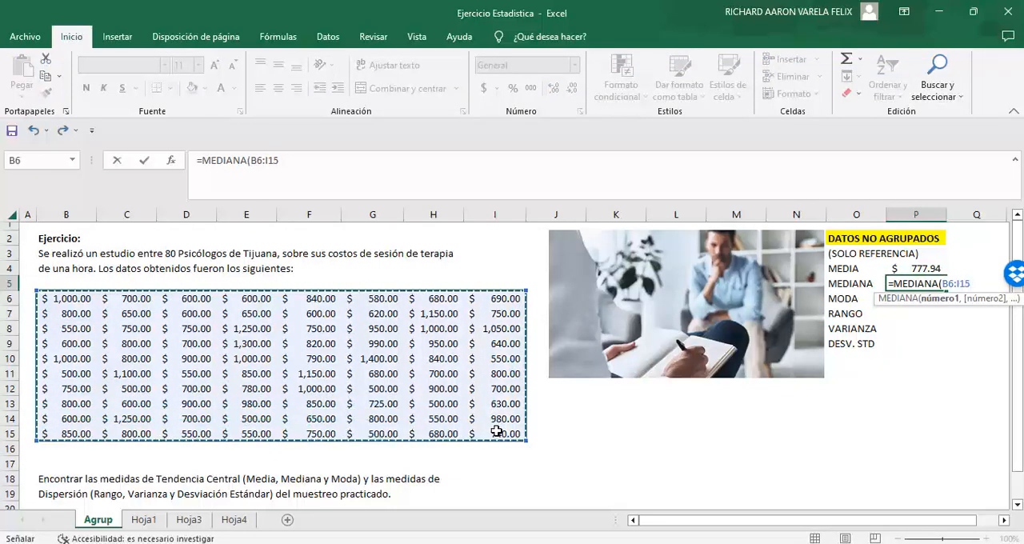
pyautogui.press('Return')
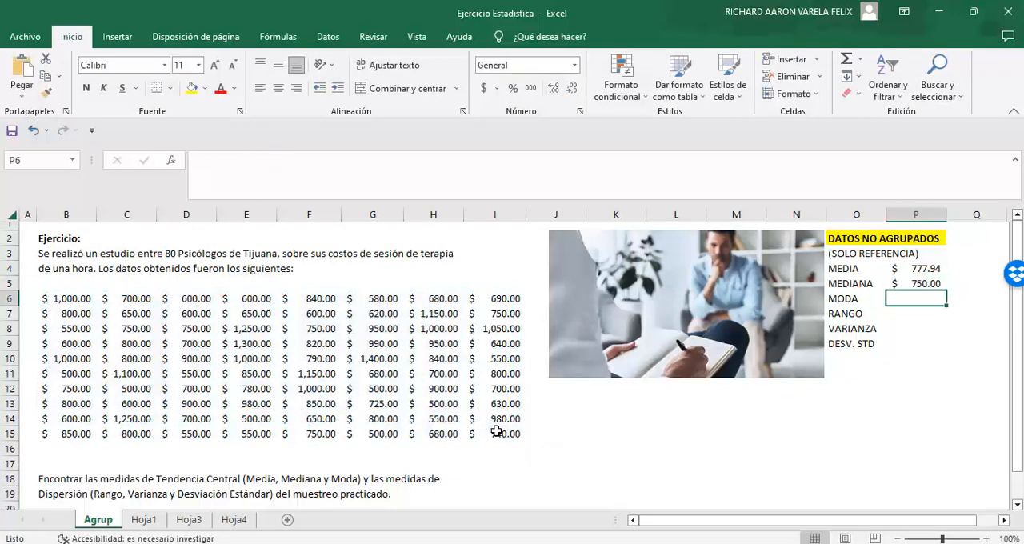
# Step: Calculate the mode of B6:I15 in P6 with the MODA function
pyautogui.write('=MODA')
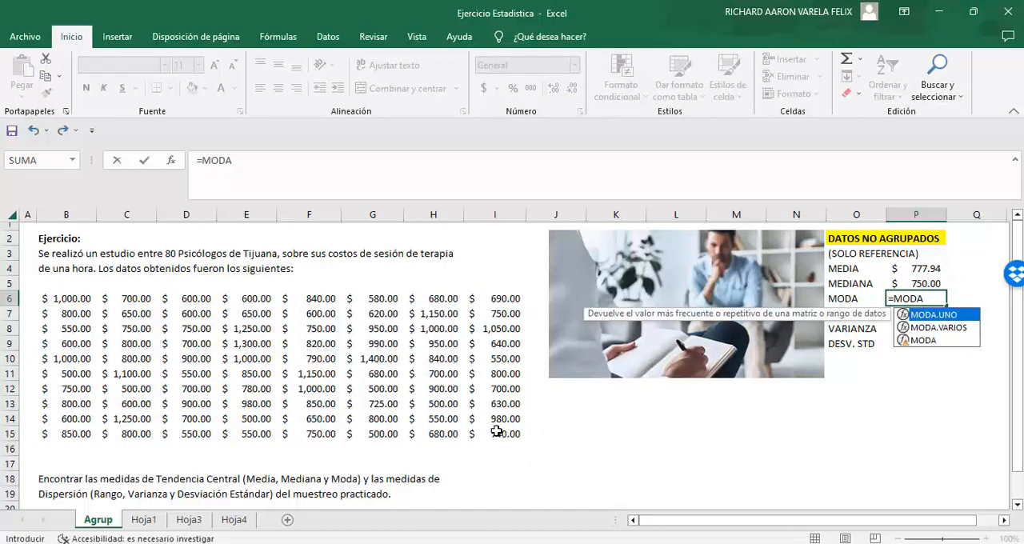
pyautogui.write('(')
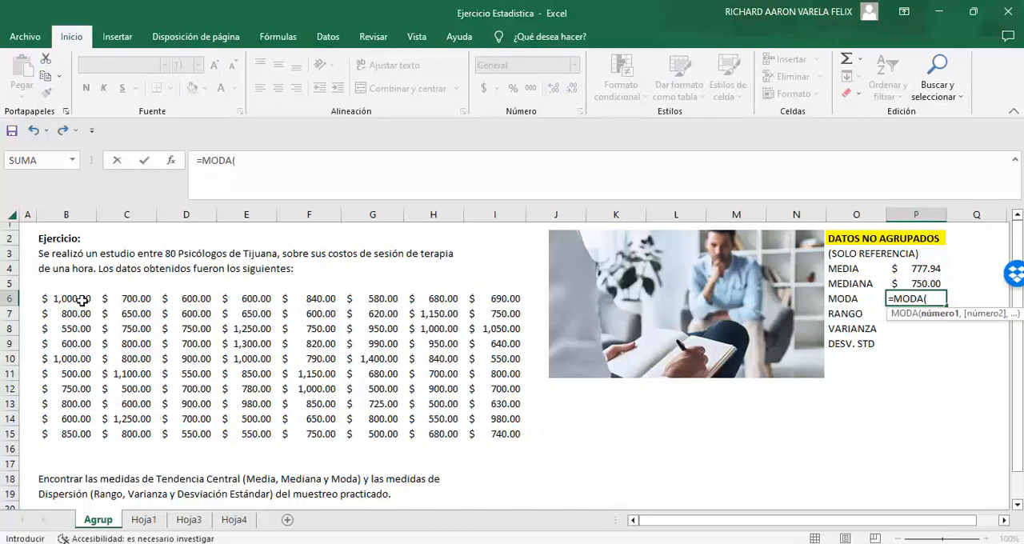
pyautogui.moveTo(83, 300); pyautogui.dragTo(491, 436)
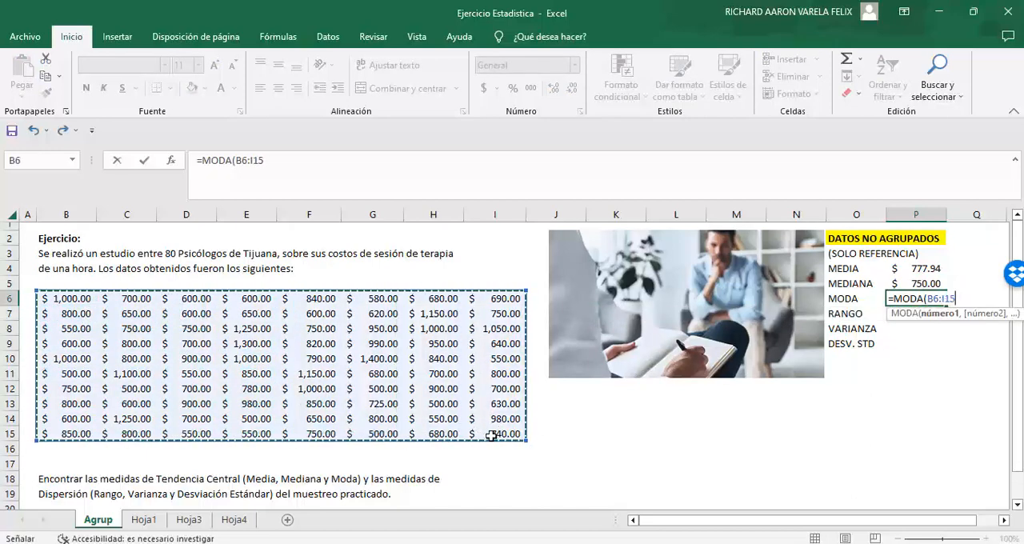
pyautogui.press('Return')
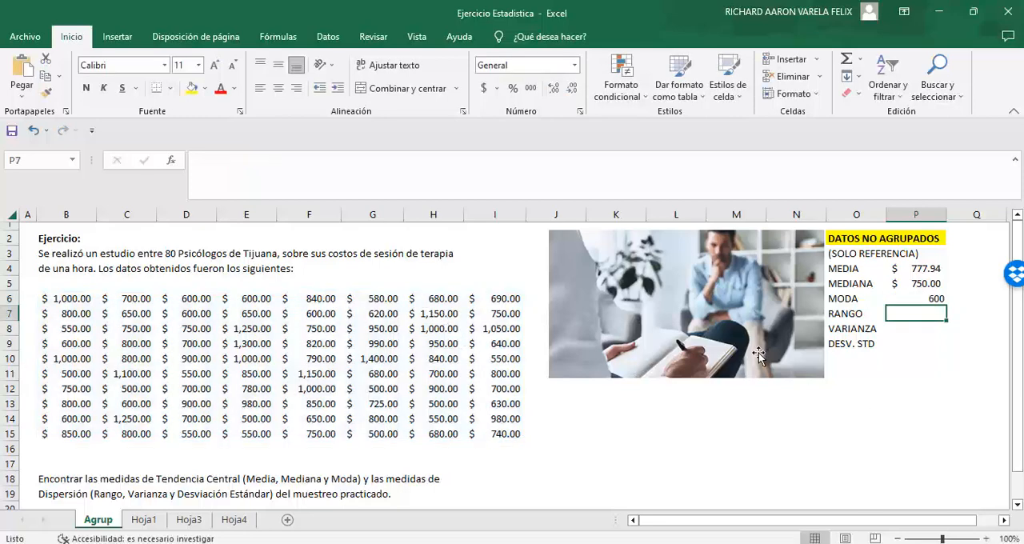
# Step: Calculate the range in P7 as =MAX(B6:I15)-MIN(B6:I15), accepting the proposed formula correction
pyautogui.write('=')
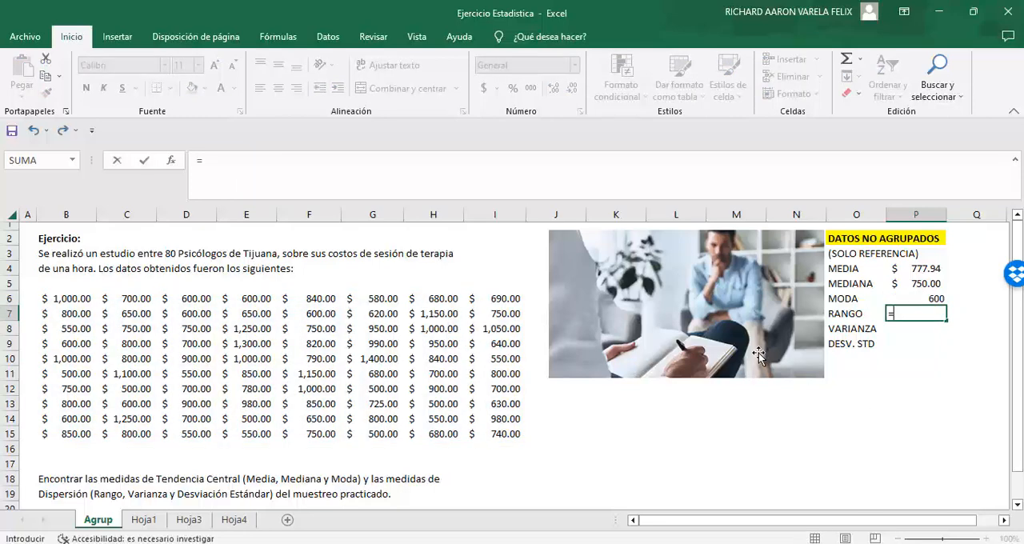
pyautogui.write('MAX(')
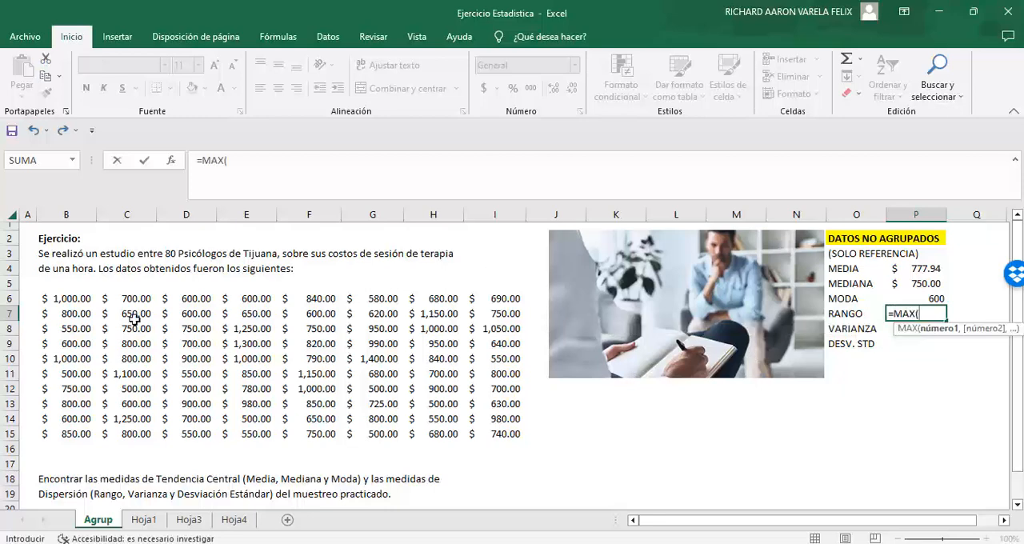
pyautogui.moveTo(62, 294); pyautogui.dragTo(505, 435)
pyautogui.write(')-')
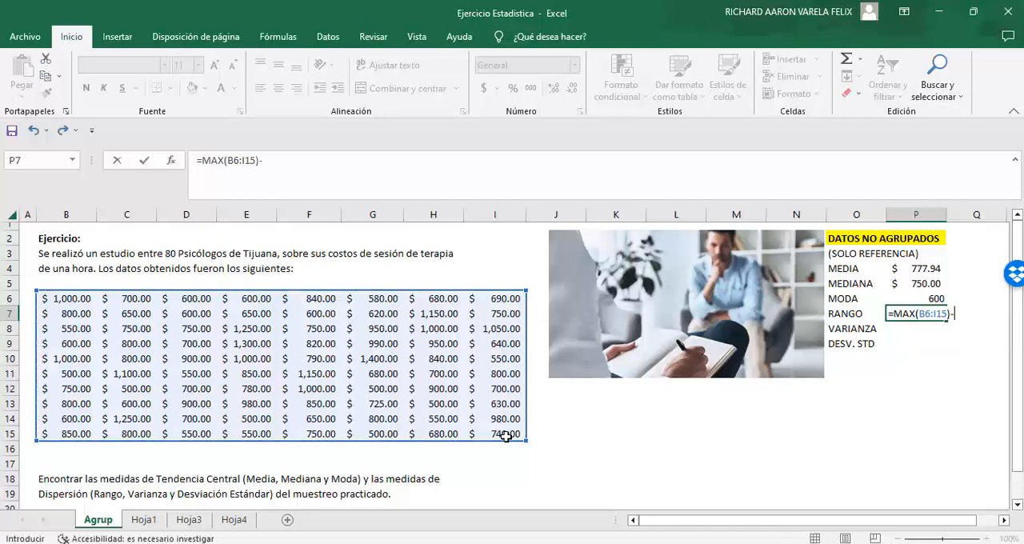
pyautogui.write('MIN(')
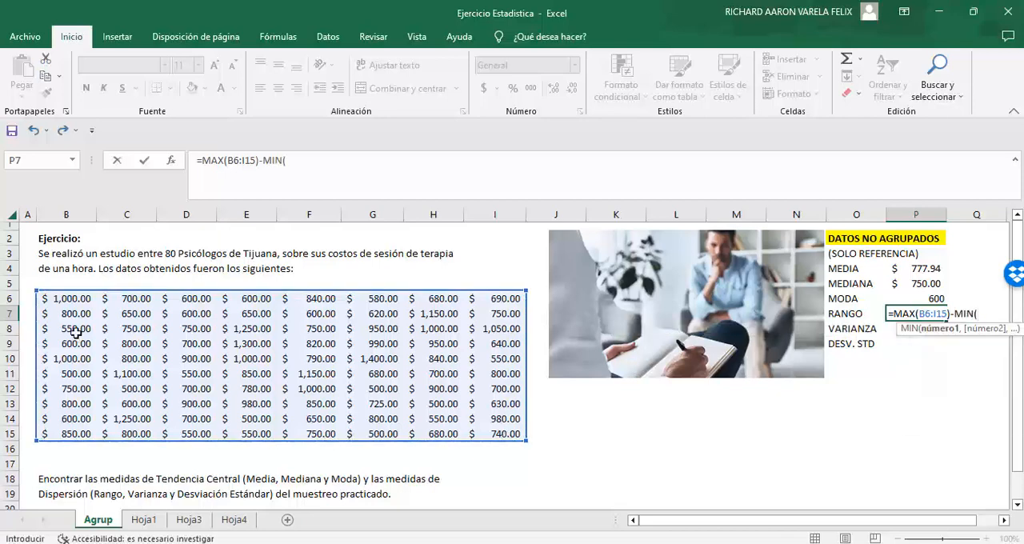
pyautogui.moveTo(75, 299); pyautogui.dragTo(499, 440)
pyautogui.press('Return')
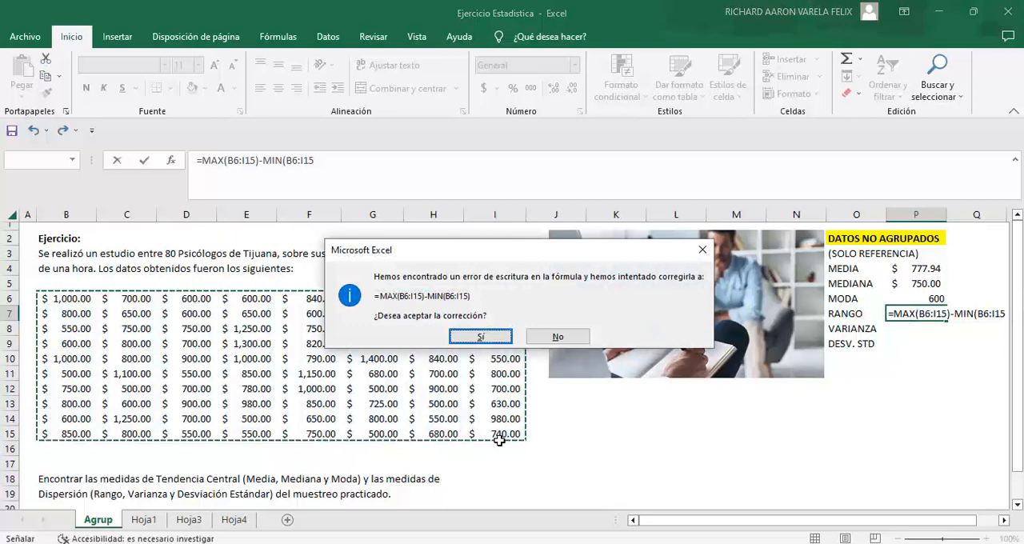
pyautogui.press('Return')
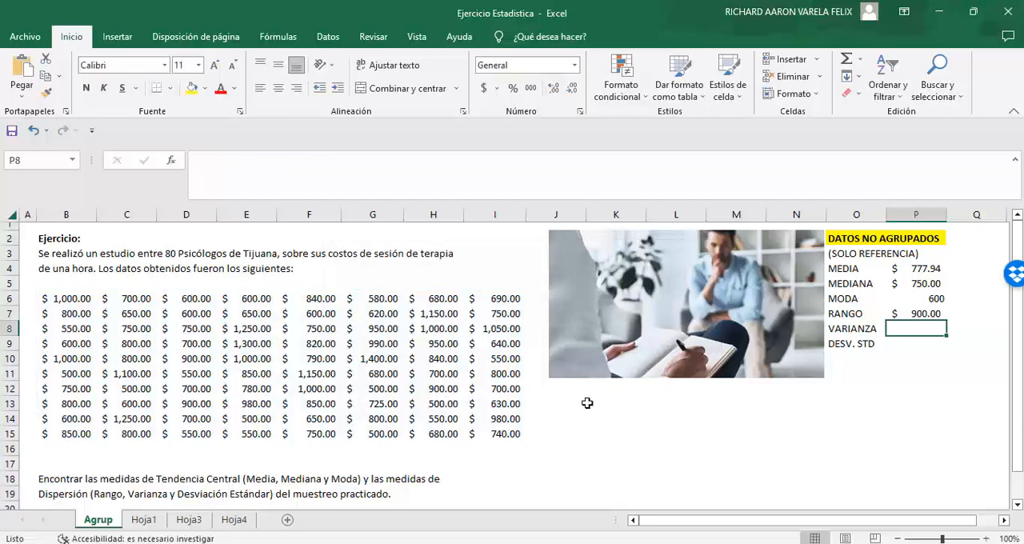
# Step: Calculate the sample variance of B6:I15 in P8 with the VAR.S function
pyautogui.write('=VAR')
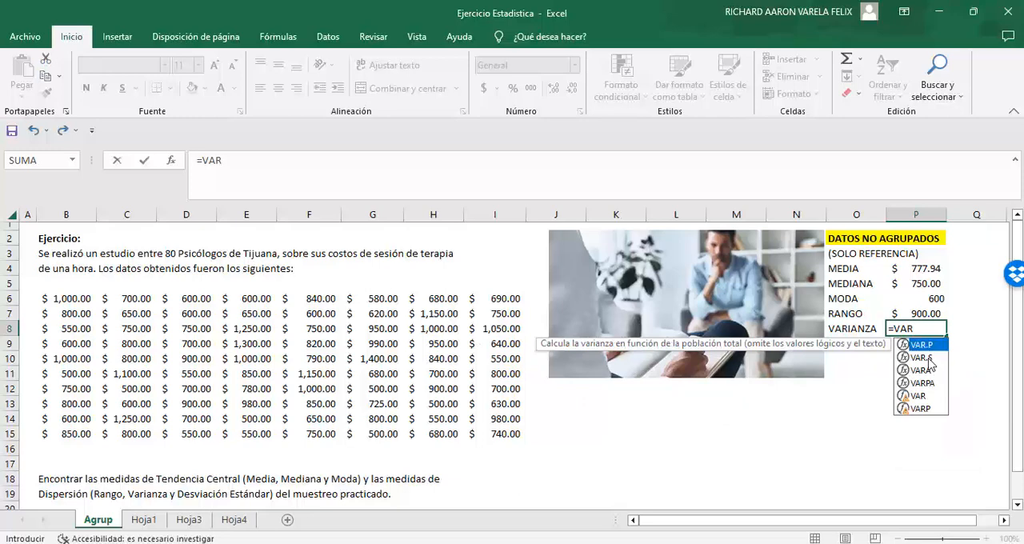
pyautogui.click(928, 360)
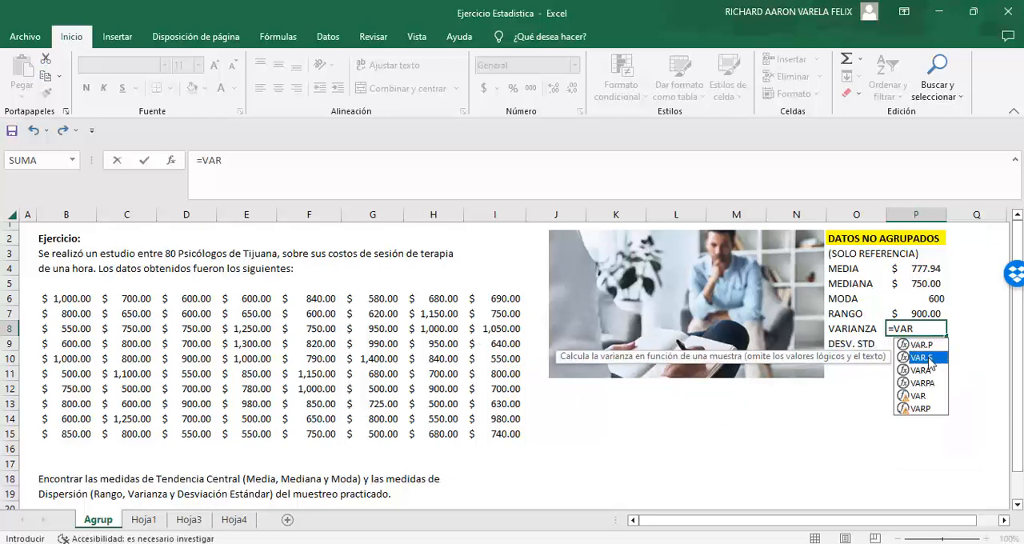
pyautogui.doubleClick(922, 358)
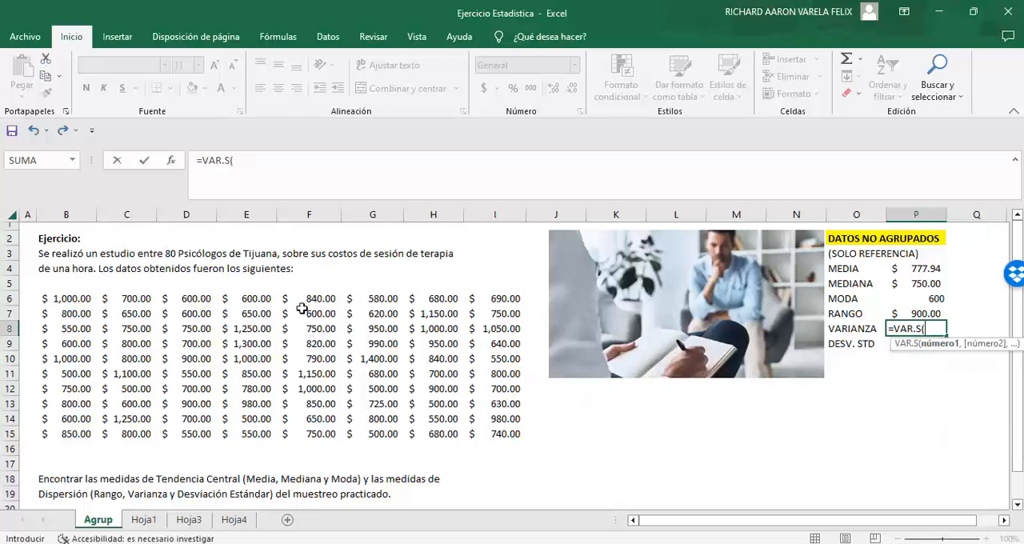
pyautogui.moveTo(85, 297); pyautogui.dragTo(507, 432)
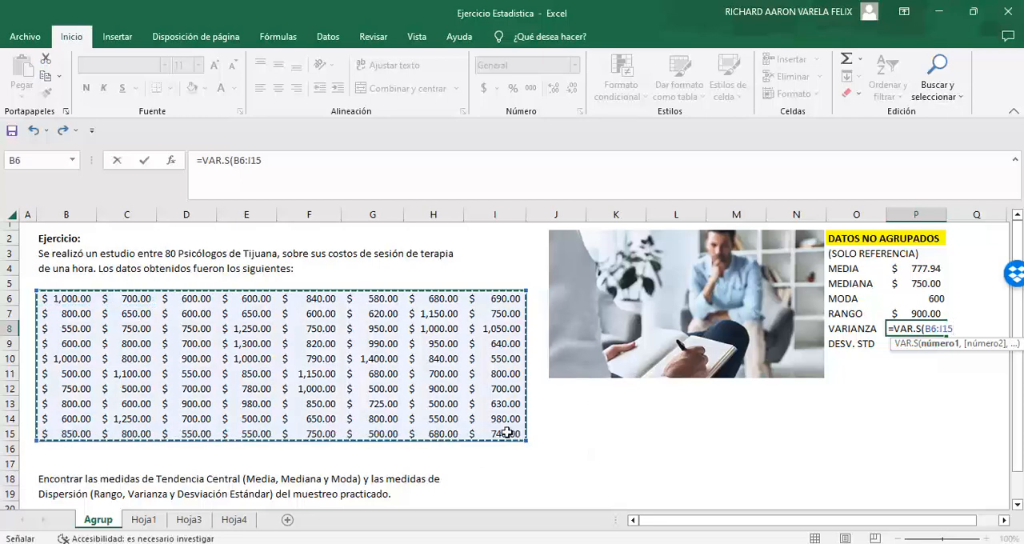
pyautogui.press('Return')
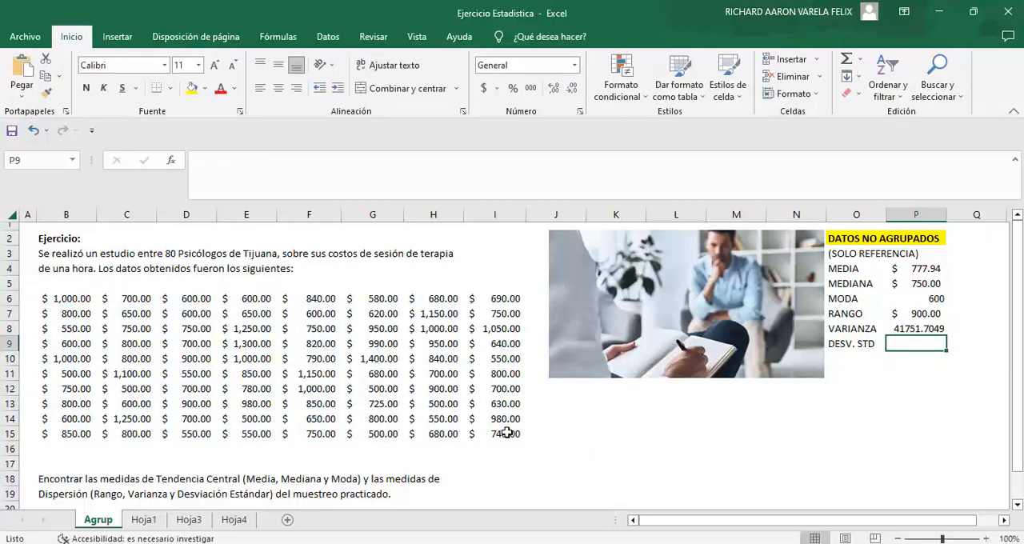
# Step: Calculate the sample standard deviation of B6:I15 in P9 with the DESVEST.M function
pyautogui.write('=DES')
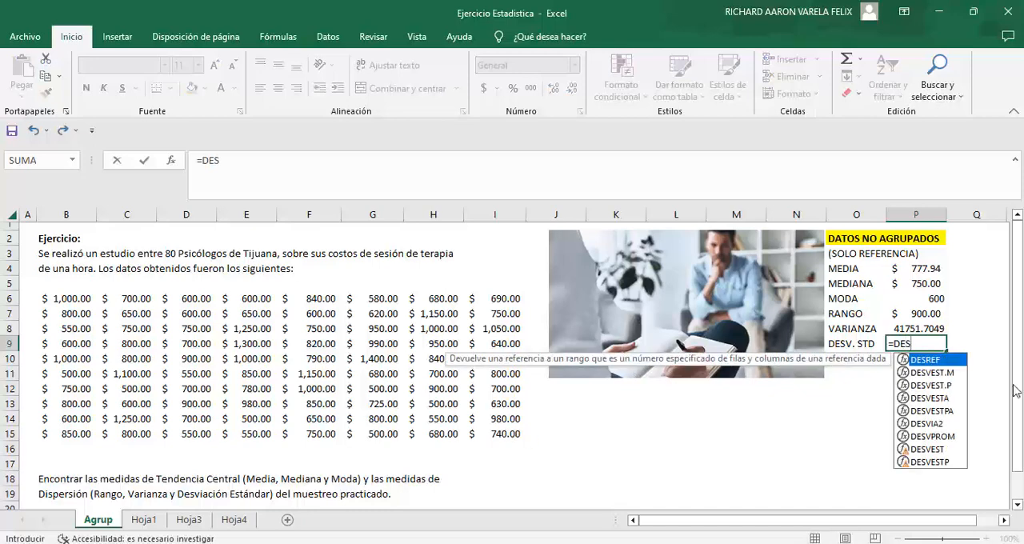
pyautogui.click(933, 373)
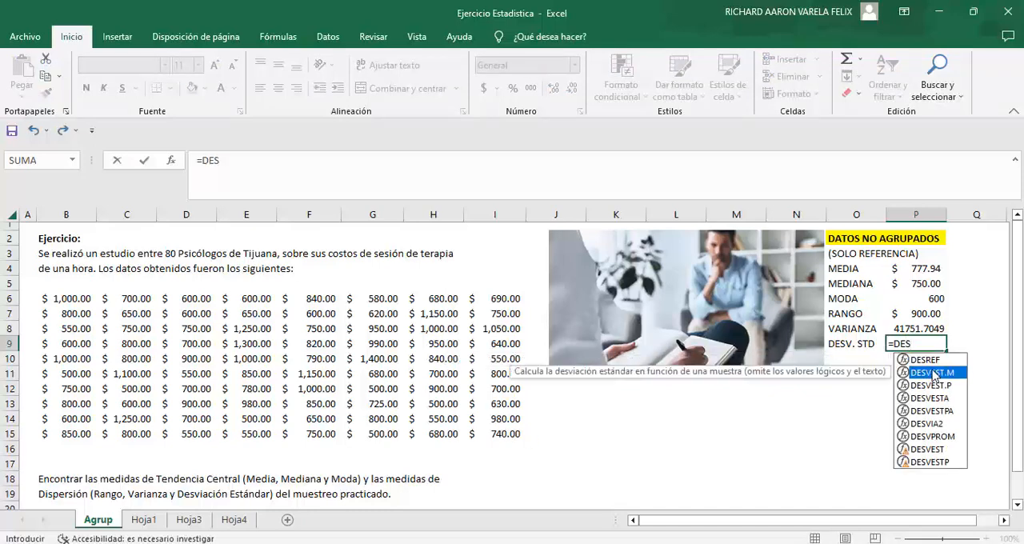
pyautogui.doubleClick(932, 373)
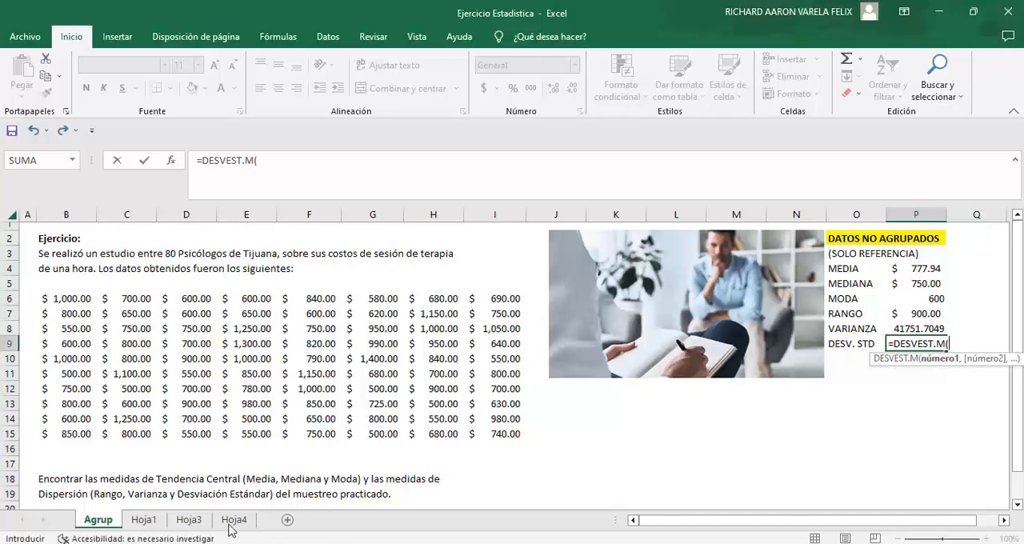
pyautogui.moveTo(71, 298); pyautogui.dragTo(494, 436)
pyautogui.write(')')
pyautogui.press('Return')
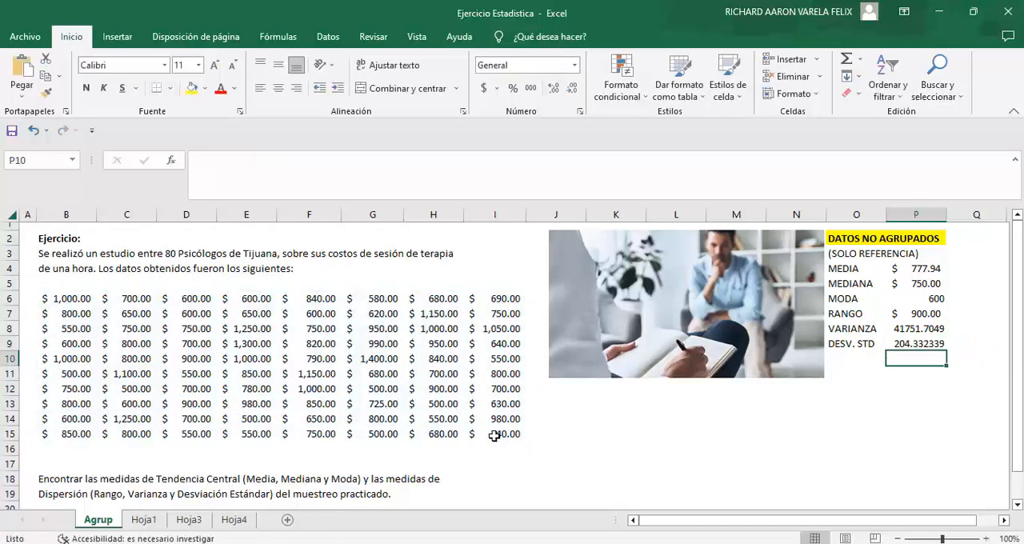
# Step: Format the standard deviation in P9 as Contabilidad and enter the unit PESOS beside the variance in Q8
pyautogui.click(913, 344)
pyautogui.click(574, 65)
pyautogui.click(524, 197)
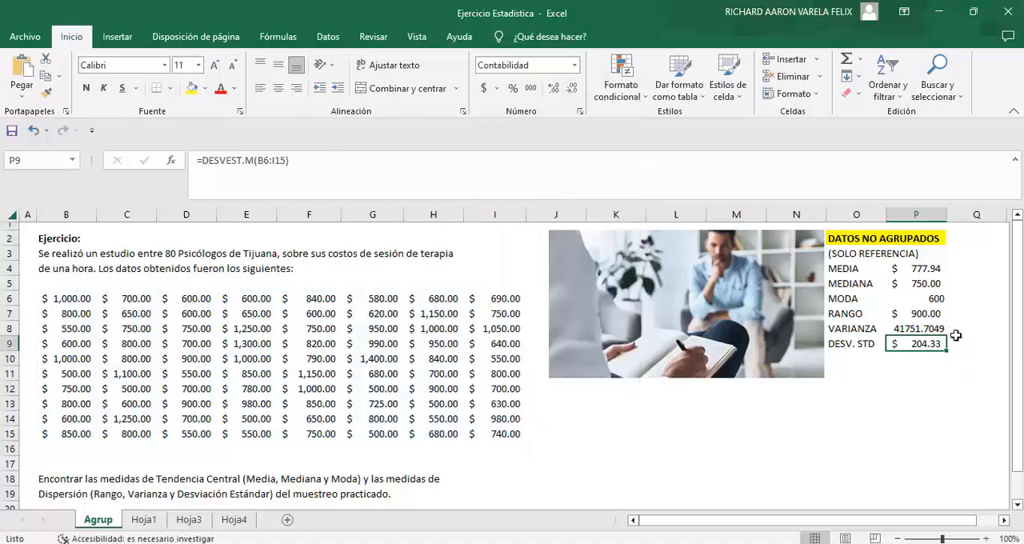
pyautogui.click(955, 328)
pyautogui.write('PESOS')
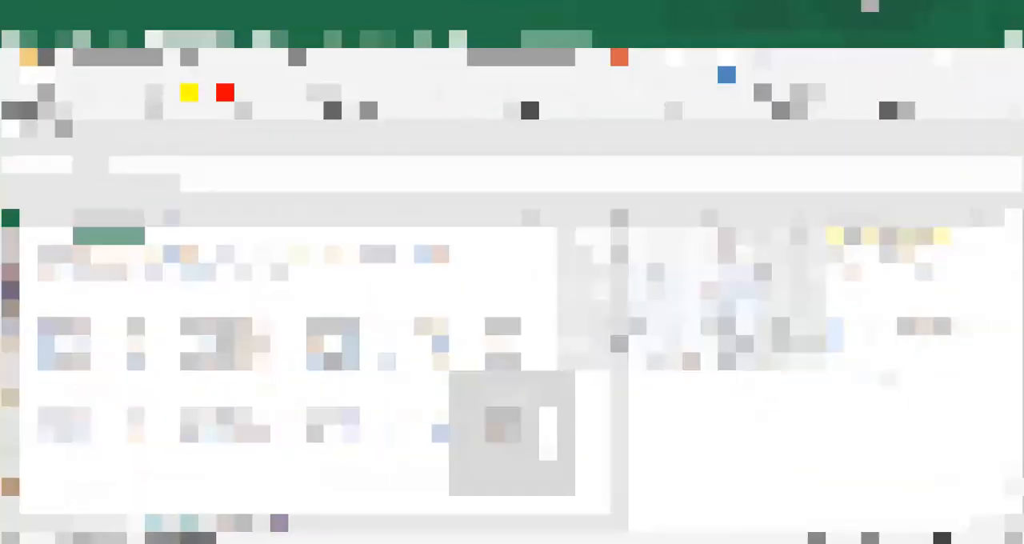
# Step: On the Tabla sheet, enter the heading DATOS AGRUPADOS in B2, merge and center it across B2:C2, and make it bold
pyautogui.write('OS AGRUPADOS')
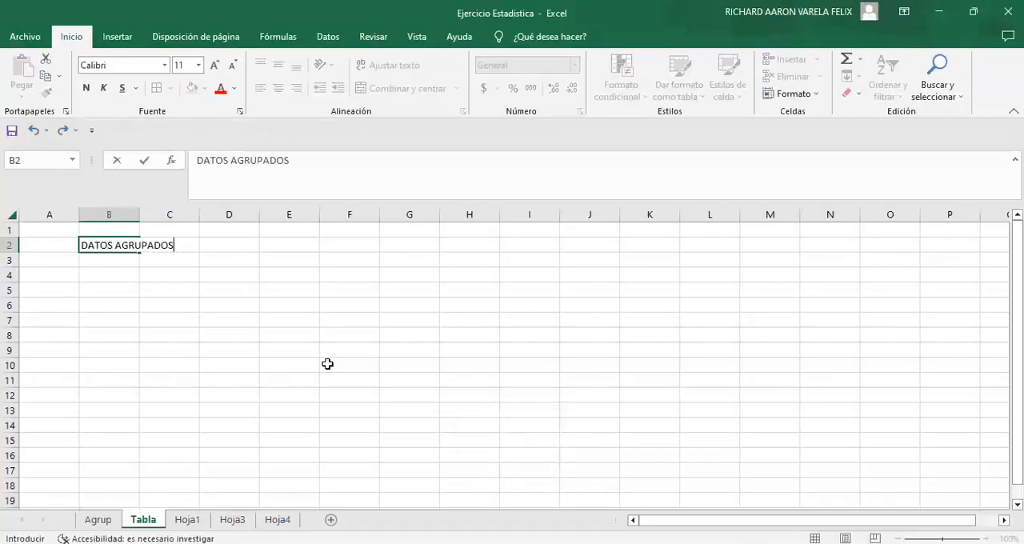
pyautogui.hotkey('ctrl', 'Return')
pyautogui.hotkey('shift', 'Right')
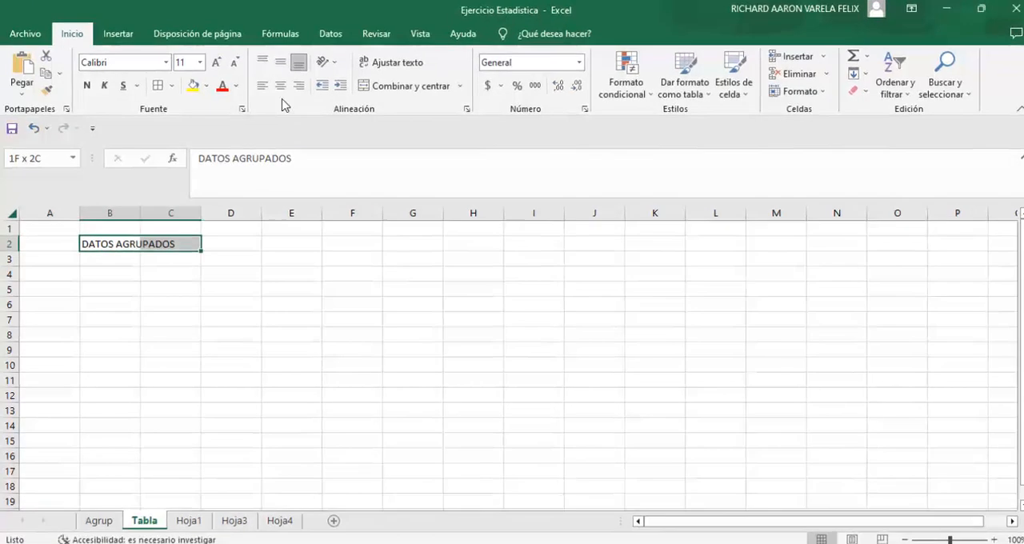
pyautogui.click(376, 76)
pyautogui.click(90, 75)
pyautogui.click(250, 241)
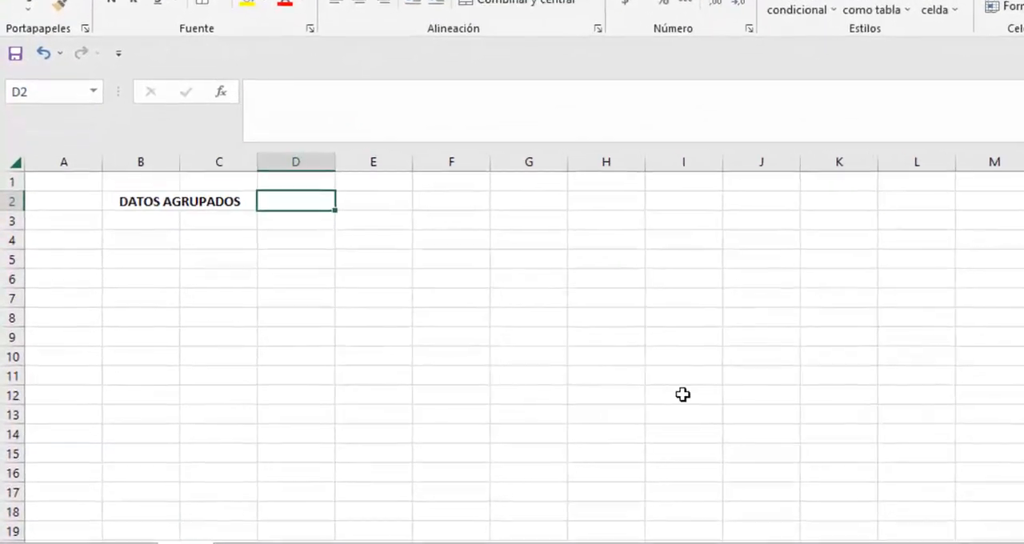
# Step: Enter (DISTRIBUCION DE FRECUENCIAS) in D2 and merge and center it across D2:F2
pyautogui.write('(DISTRIBUCION ')
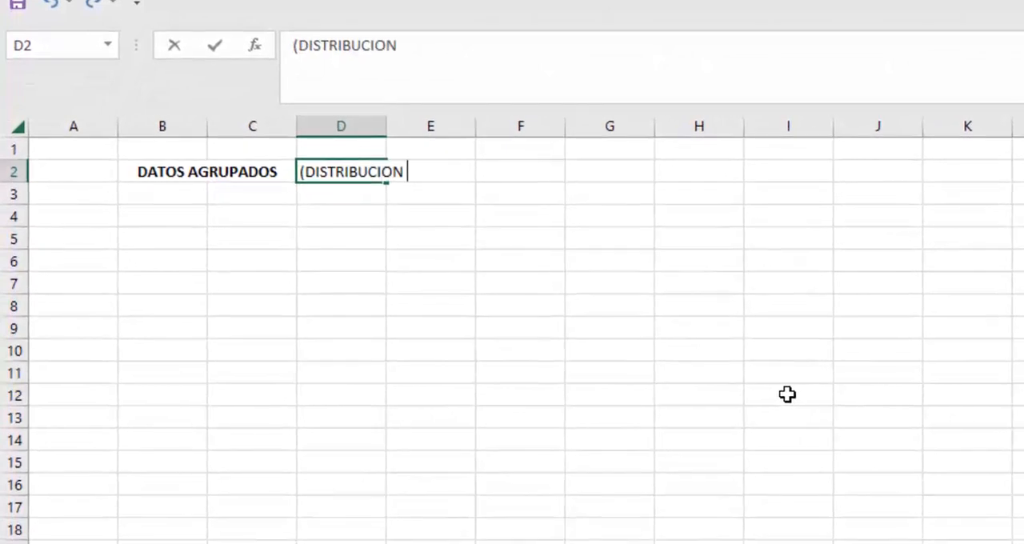
pyautogui.write('DE FRECUENCIAS')
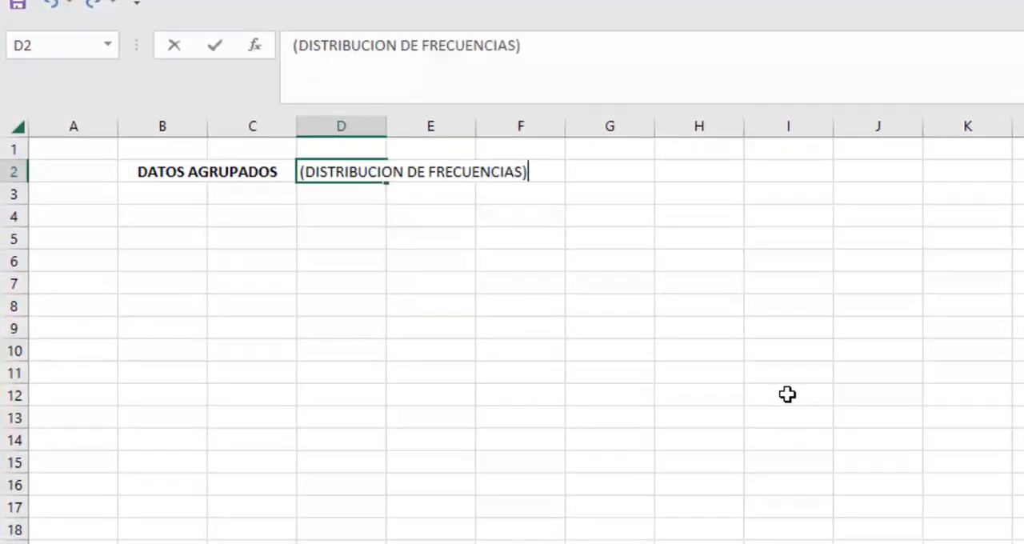
pyautogui.hotkey('ctrl', 'Return')
pyautogui.hotkey('shift', 'Right')
pyautogui.hotkey('shift', 'Right')
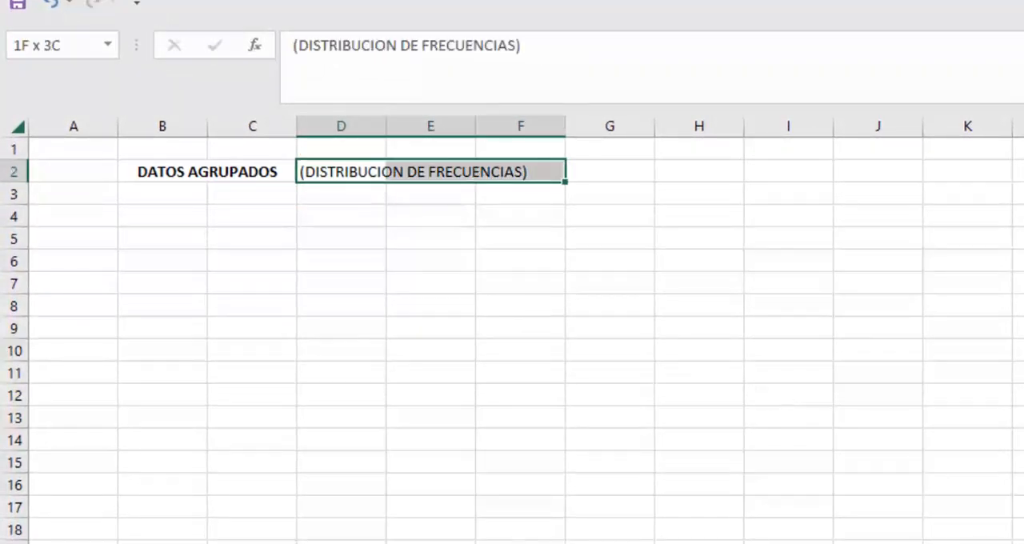
pyautogui.hotkey('alt', 'h')
pyautogui.press('m')
pyautogui.press('c')
# Step: Give the merged D2:F2 heading a yellow fill and make its text bold
pyautogui.hotkey('alt', 'h')
pyautogui.press('h')
pyautogui.hotkey('ctrl', 'b')
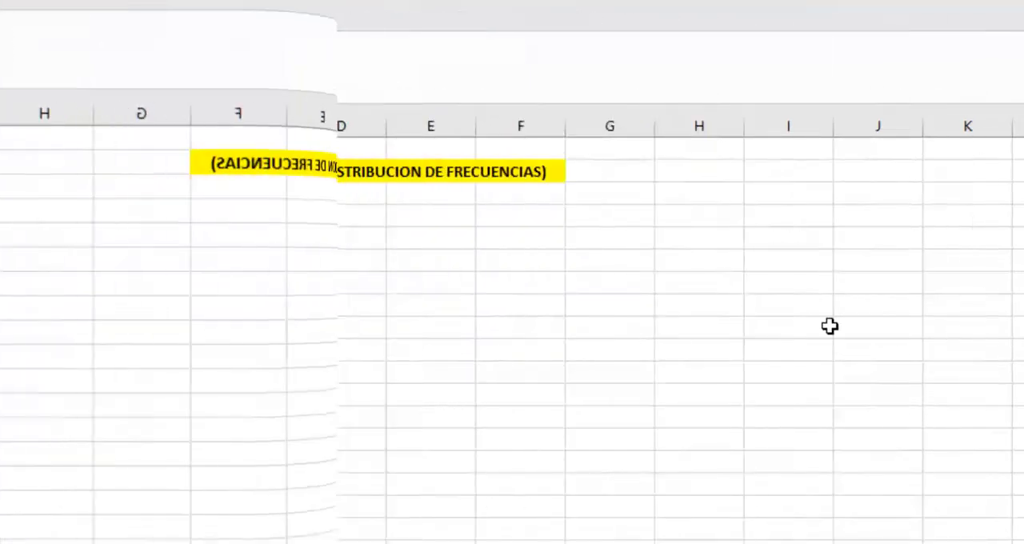
# Step: Enter the step heading "1. IDENTIFICAR LOS VALORES MIN Y MAX DE NUESTROS DATOS:" in A4
pyautogui.write('1. IDENTIFICA')
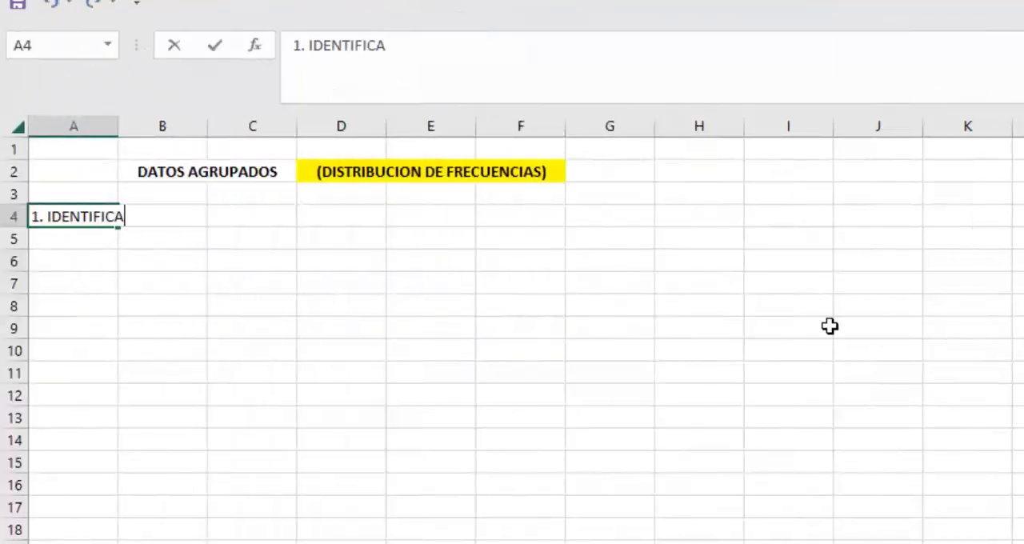
pyautogui.write('R LOS VALORES MIN Y ')
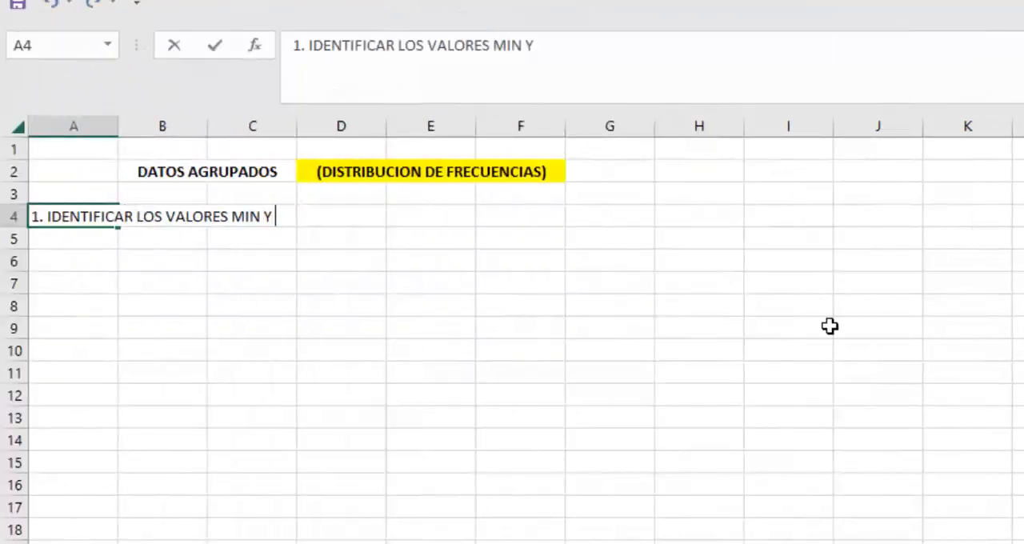
pyautogui.write('MAX DE NUESTROS DATOS:')
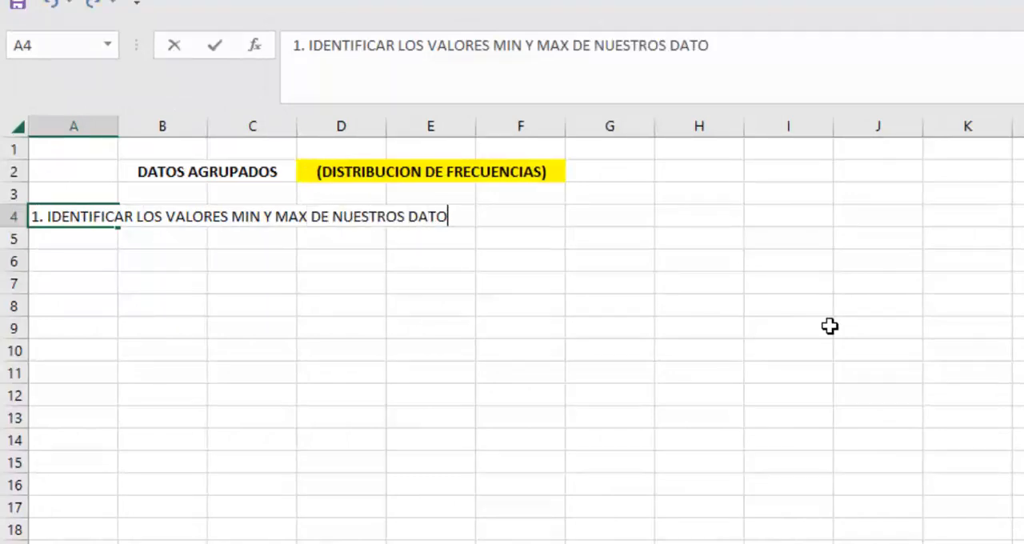
pyautogui.hotkey('ctrl', 'Return')
# Step: Enter the labels MAXIMO: in B5 and MINIMO: in B6
pyautogui.press('Down')
pyautogui.press('Right')
pyautogui.write('MAXIMO:')
pyautogui.press('Return')
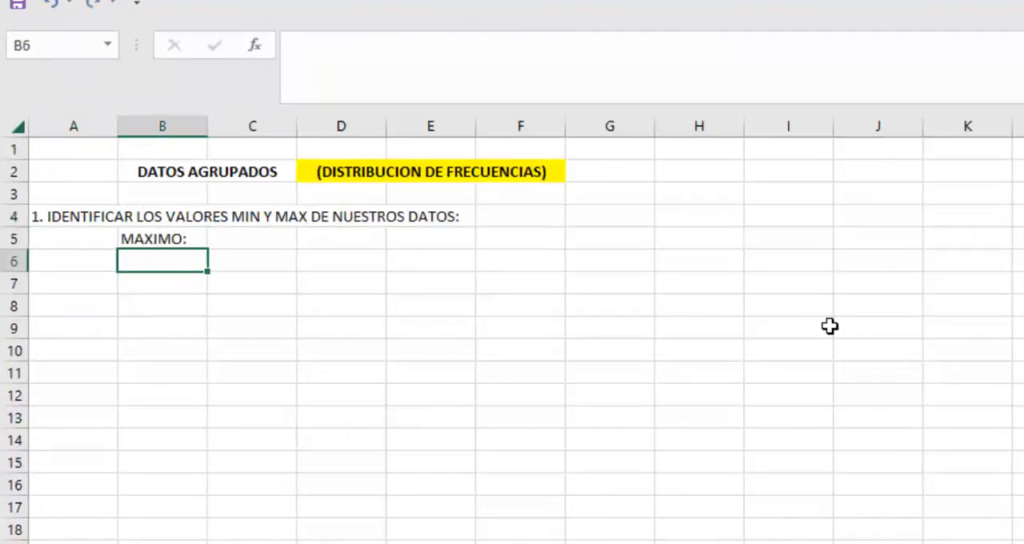
pyautogui.write('MINIMO:')
pyautogui.press('Tab')
pyautogui.press('Up')
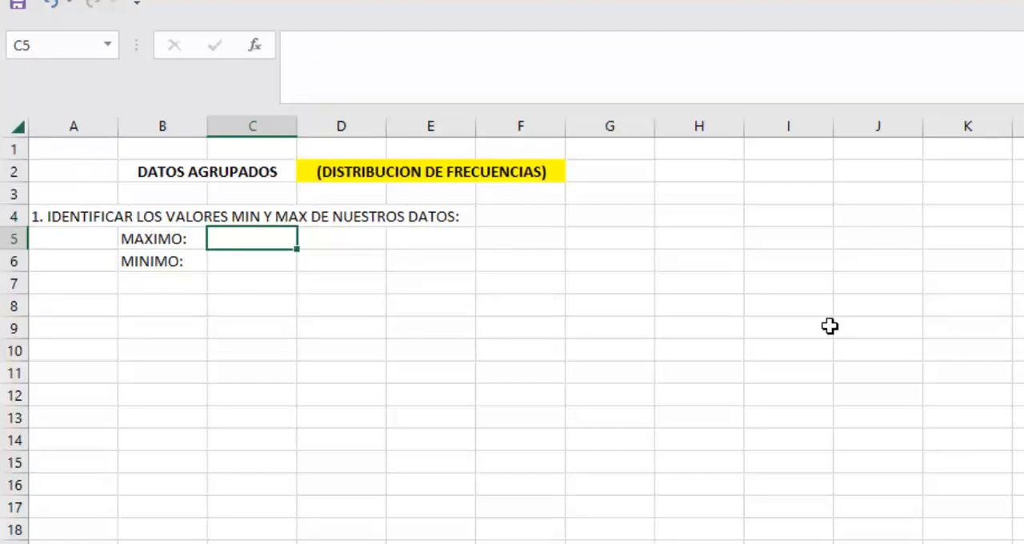
# Step: Calculate the maximum of the Agrup sheet's range B6:I15 in C5 with the MAX function
pyautogui.write('=MAX(')
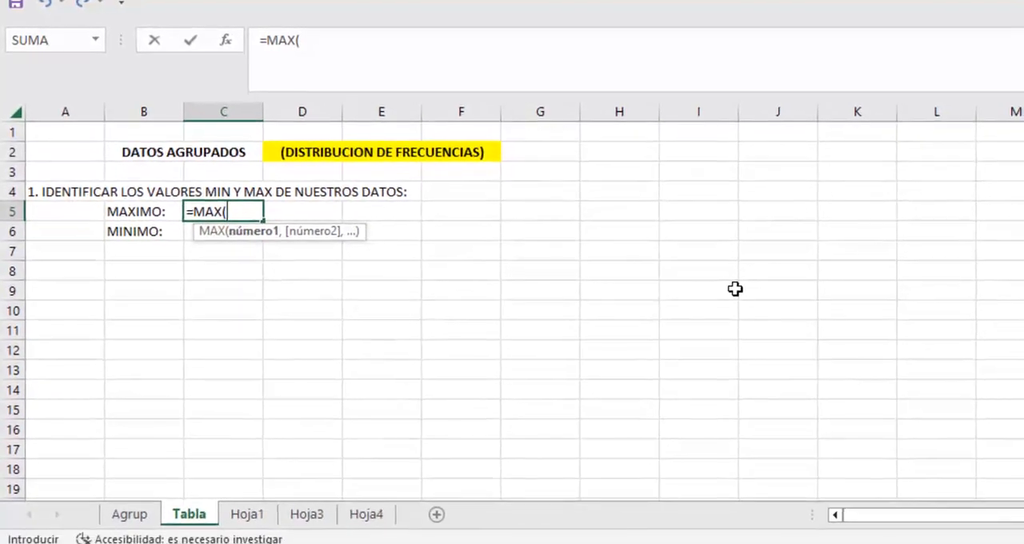
pyautogui.click(148, 516)
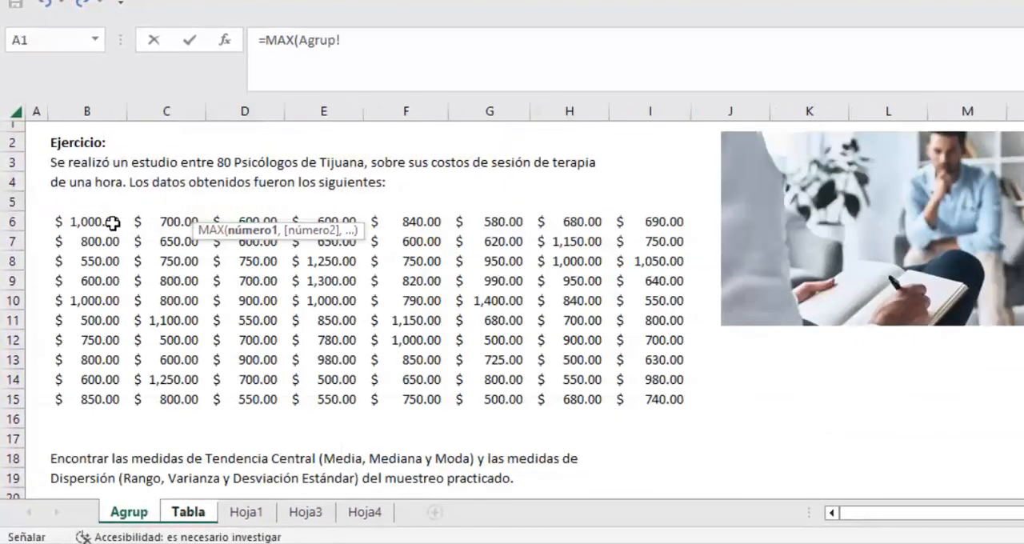
pyautogui.moveTo(112, 223); pyautogui.dragTo(639, 398)
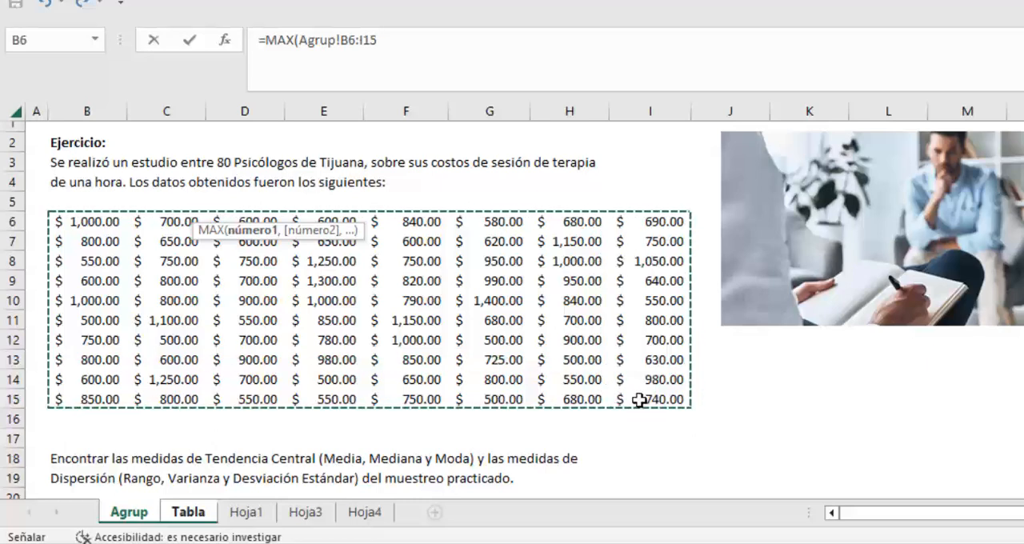
pyautogui.press('Return')
# Step: Calculate the minimum of the Agrup sheet's range B6:I15 in C6 with the MIN function
pyautogui.write('=')
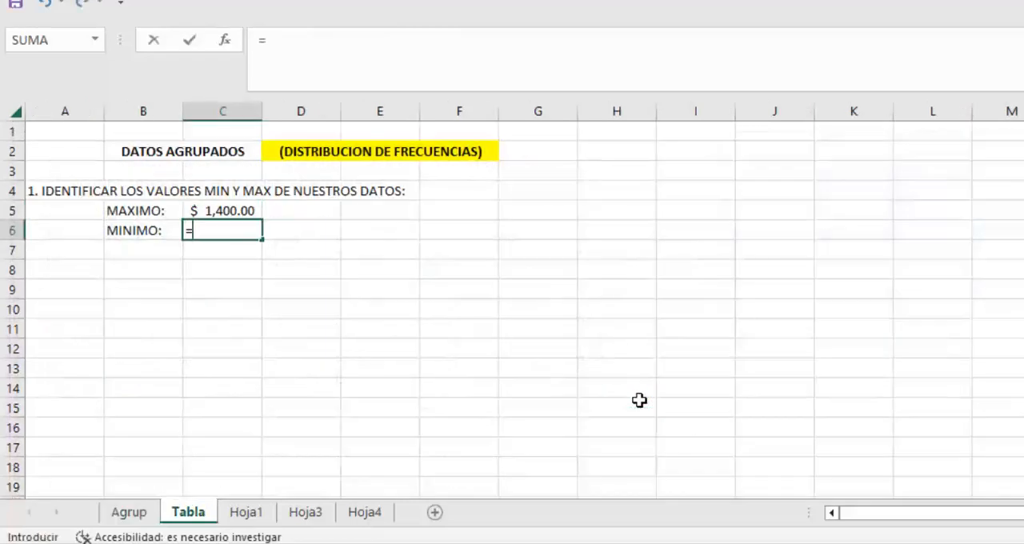
pyautogui.write('MIN(')
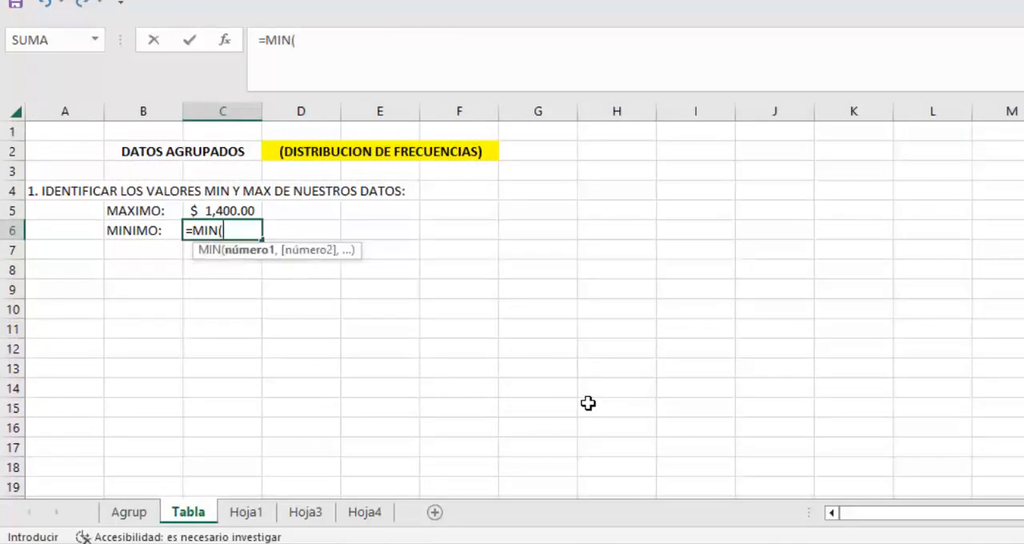
pyautogui.click(134, 512)
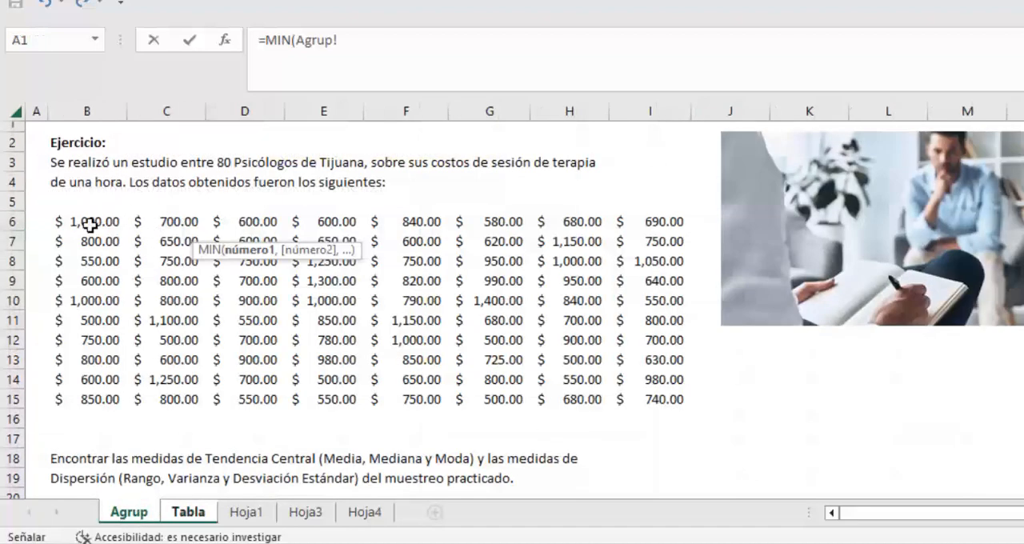
pyautogui.moveTo(88, 222); pyautogui.dragTo(645, 396)
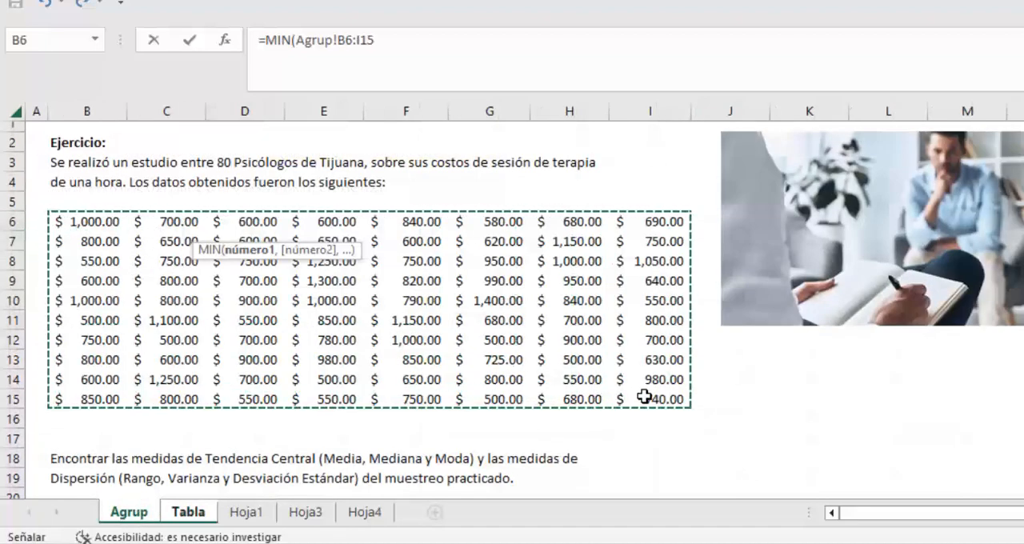
pyautogui.press('Return')
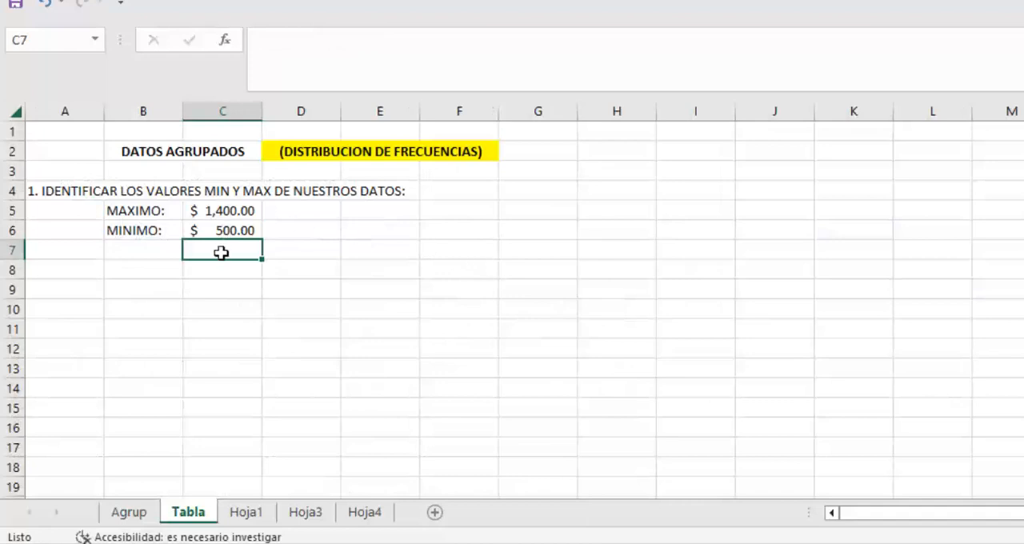
# Step: Enter the step heading "2. CALCULAR EL RANGO:" in A8
pyautogui.click(59, 273)
pyautogui.write('2.')
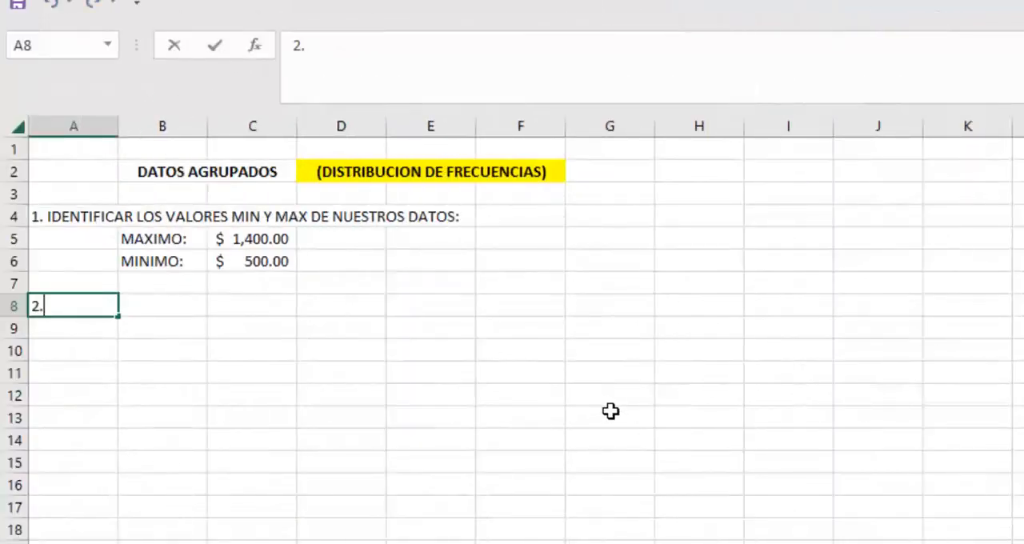
pyautogui.write(' CALCULAR EL RA')
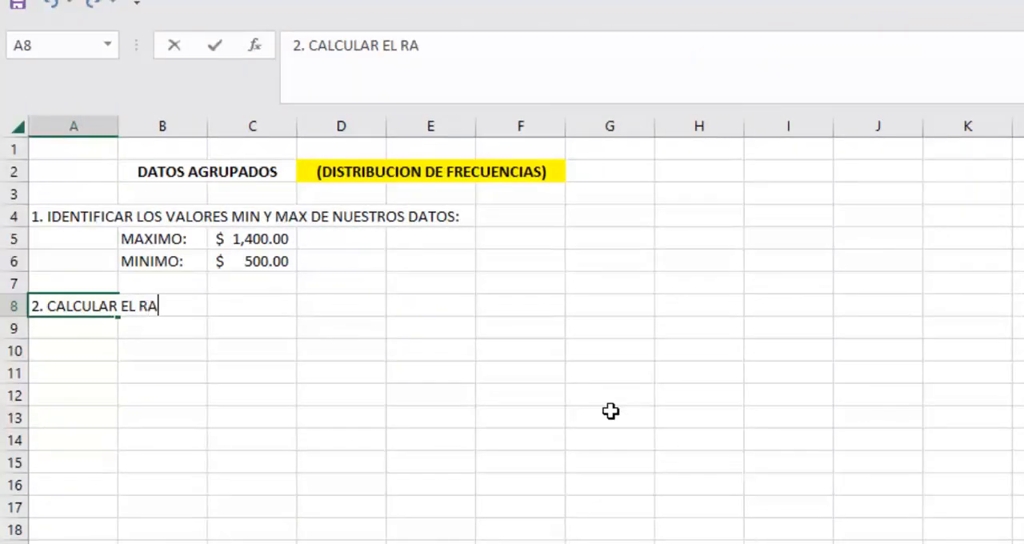
pyautogui.write('NGO:')
pyautogui.press('Return')
pyautogui.press('Right')
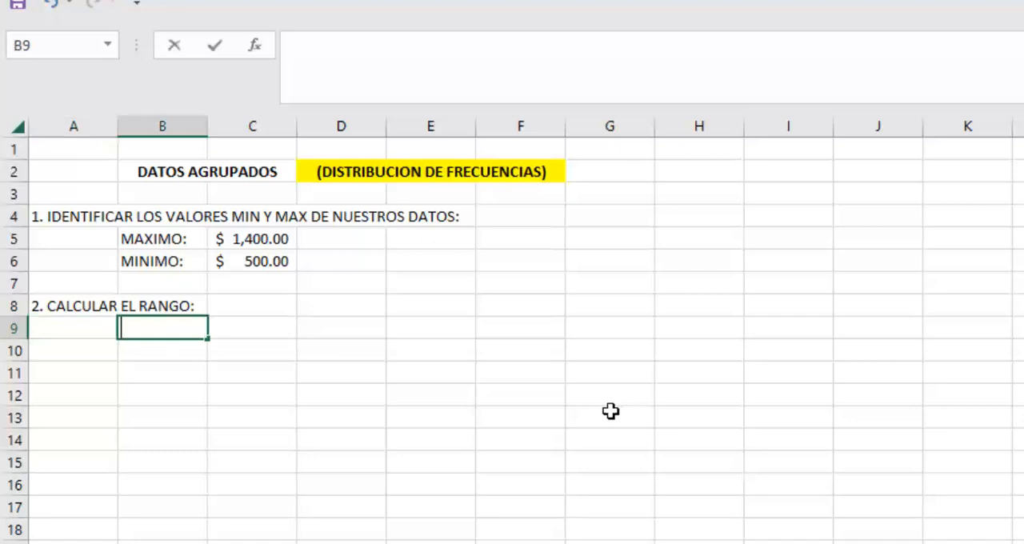
# Step: Enter the text RANGO = MAX - MIN in B9
pyautogui.write('RANGO')
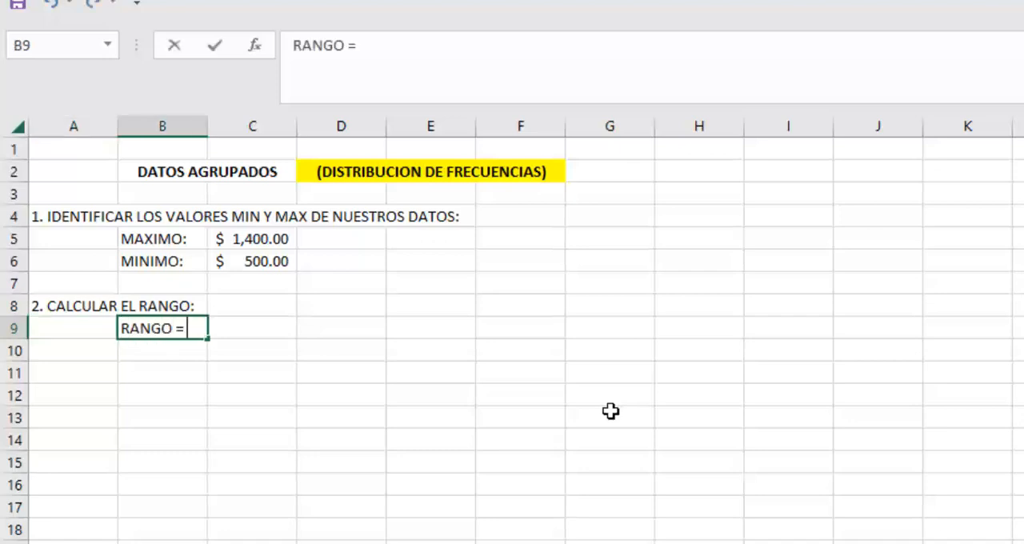
pyautogui.write(' = MAX - MIN')
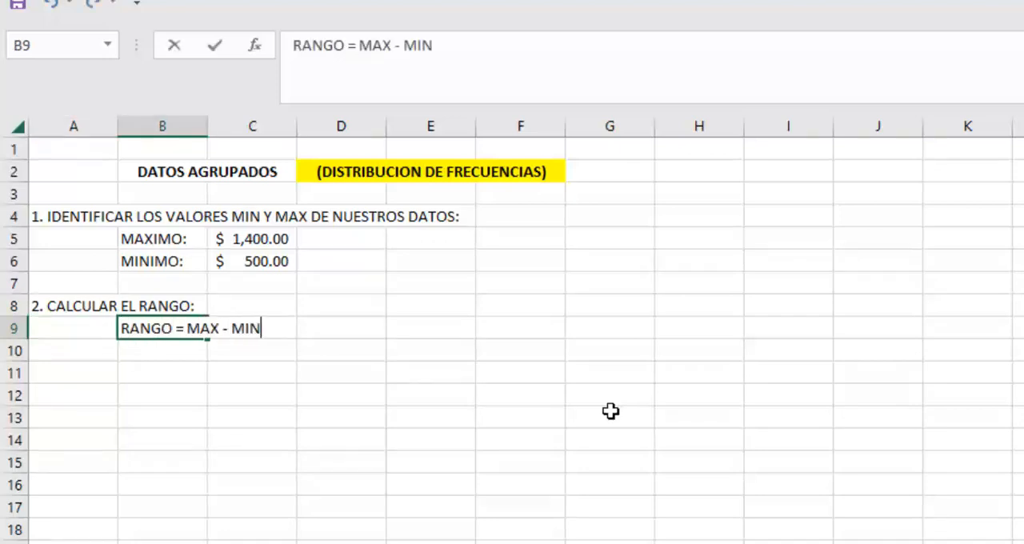
pyautogui.press('Return')
pyautogui.press('Up')
# Step: Label B9 as RANGO: and calculate the range in C9 with the formula =C5-C6
pyautogui.write('RANG')
pyautogui.press('Tab')
pyautogui.write('=')
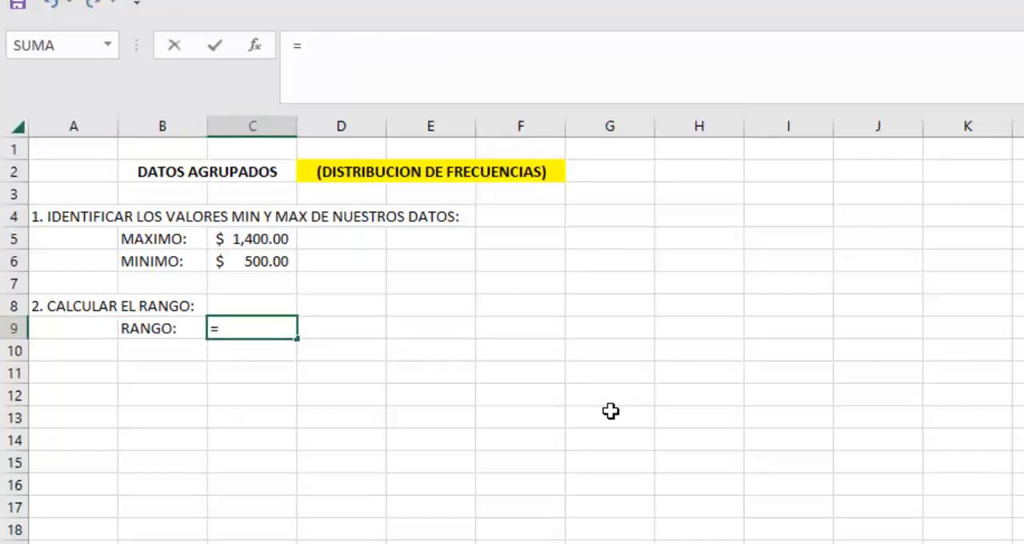
pyautogui.press('Up')
pyautogui.press('Up')
pyautogui.press('Up')
pyautogui.press('Up')
pyautogui.write('-')
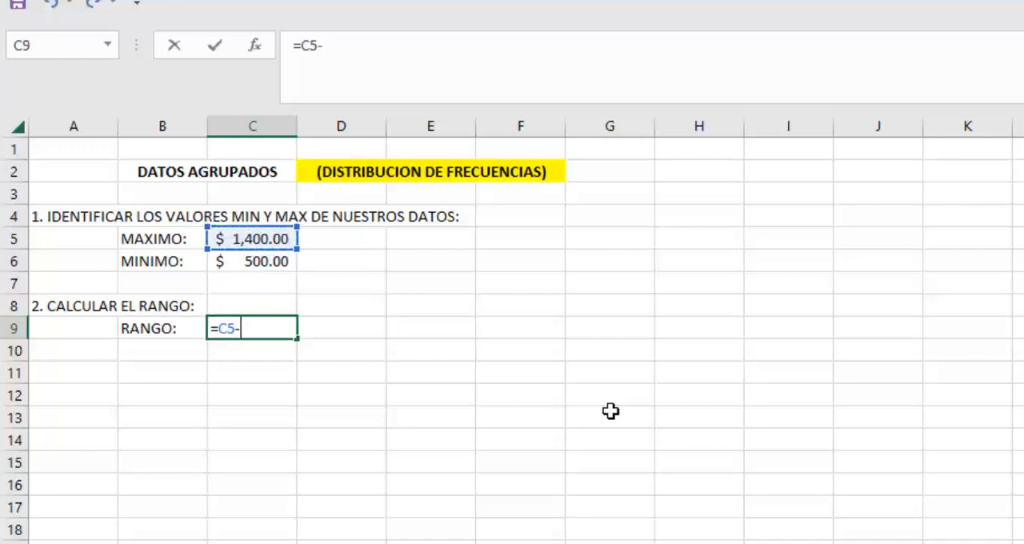
pyautogui.press('Up')
pyautogui.press('Up')
pyautogui.press('Up')
pyautogui.press('Return')
pyautogui.press('Up')
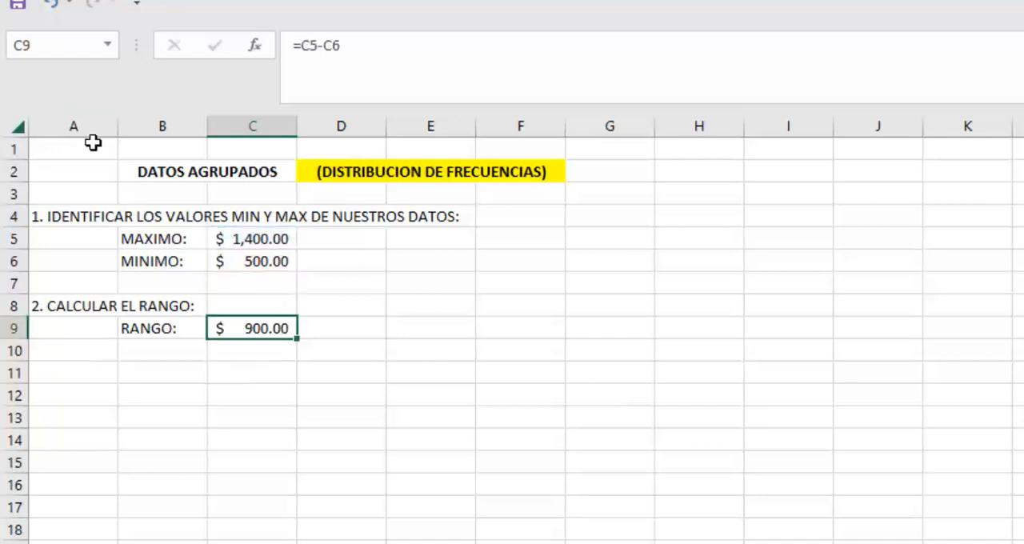
# Step: Enter the step heading "3. CALCULAR LA CANTIDAD DE INTERVALOS (I = RAIZ (N))" in A11
pyautogui.click(51, 373)
pyautogui.write('3.')
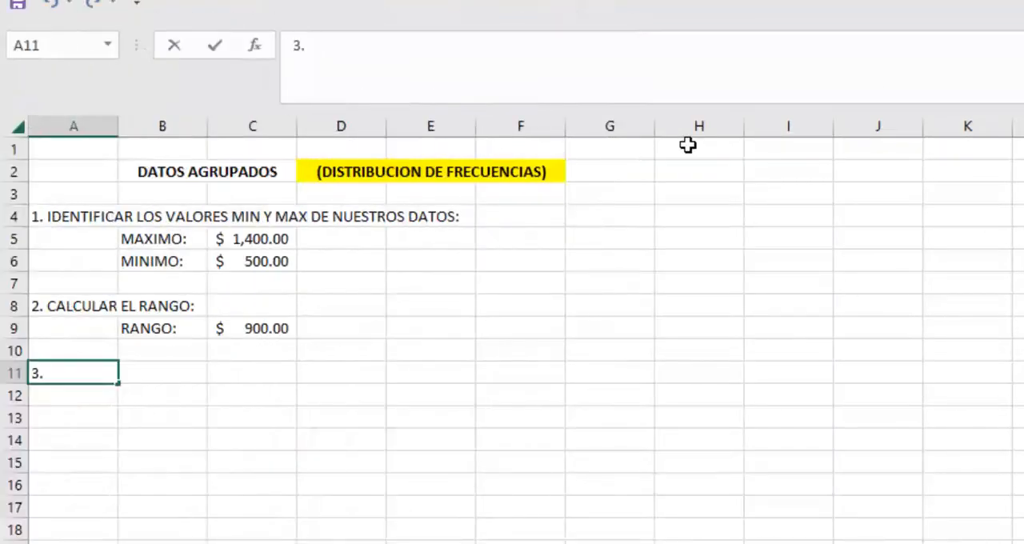
pyautogui.write(' CALCULAR LA CANTIDAD DE INTERVALOS')
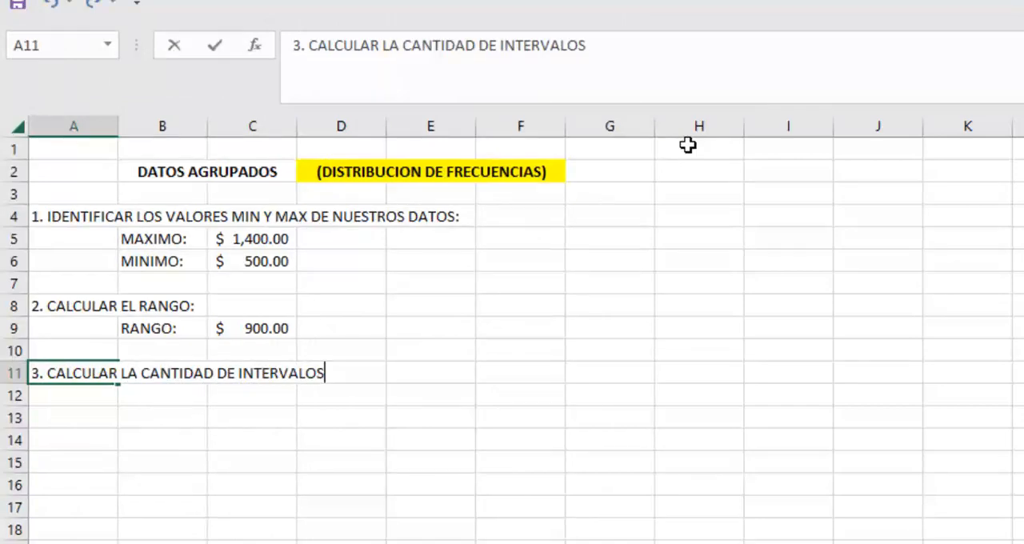
pyautogui.write(' (I = RAIZ (N')
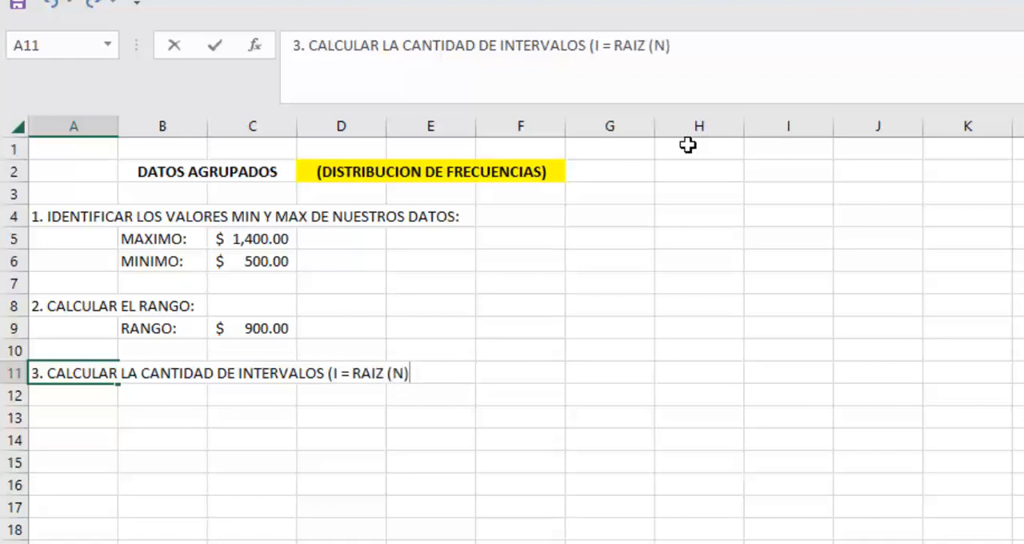
pyautogui.write('))')
pyautogui.press('Return')
# Step: Enter the label INTERVALOS: in B12 and autofit the width of column B to it
pyautogui.press('Right')
pyautogui.write('INTERVALOS')
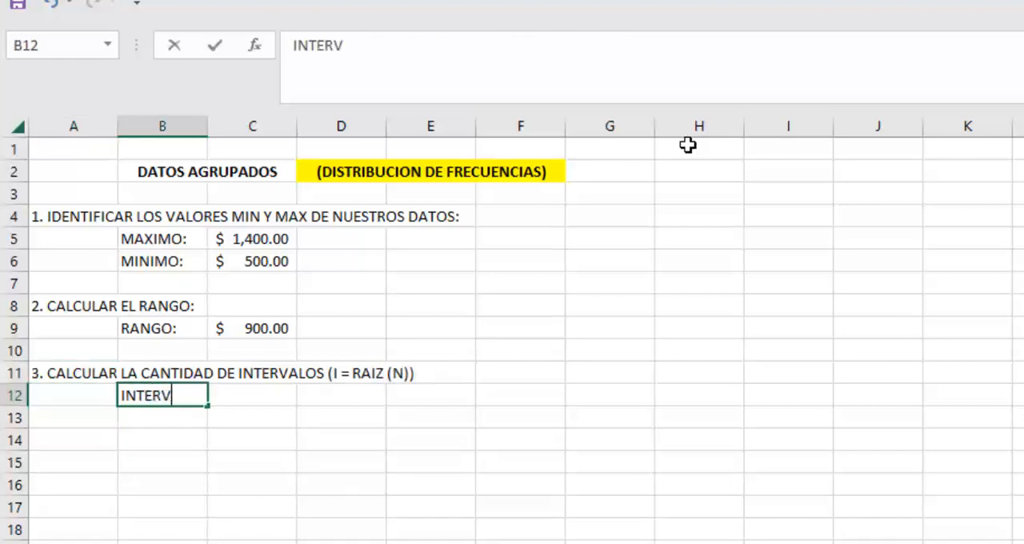
pyautogui.press('Right')
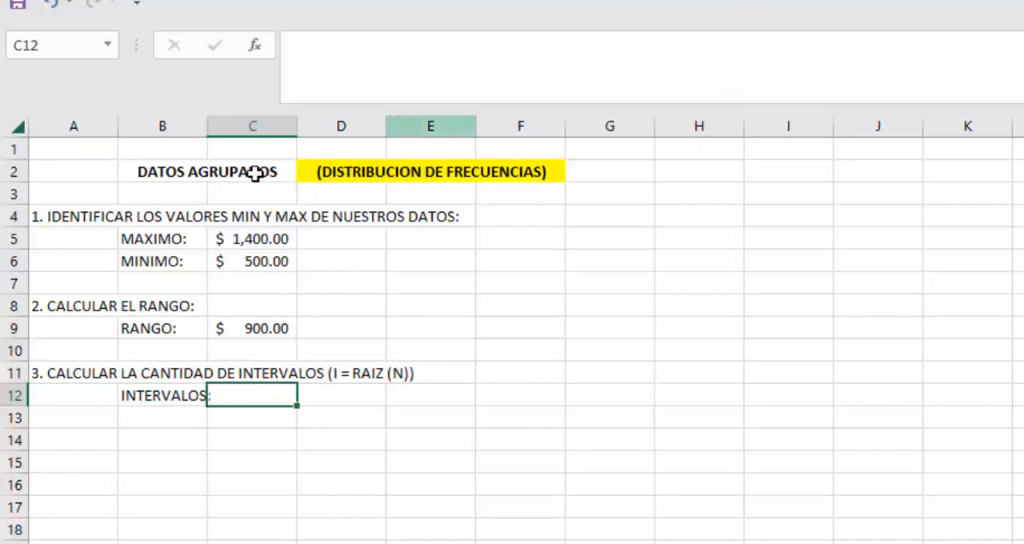
pyautogui.doubleClick(207, 126)
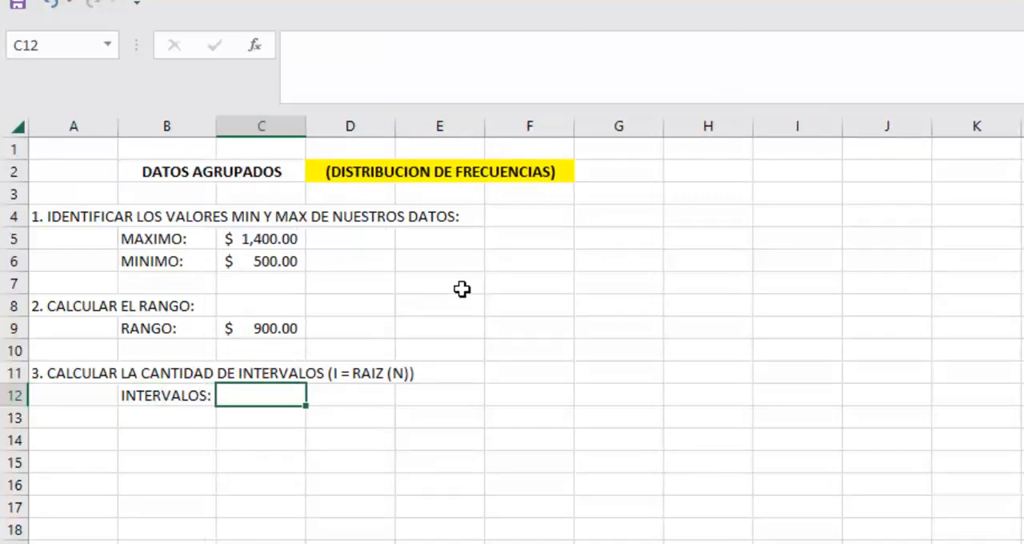
pyautogui.write('=RAIZ(')
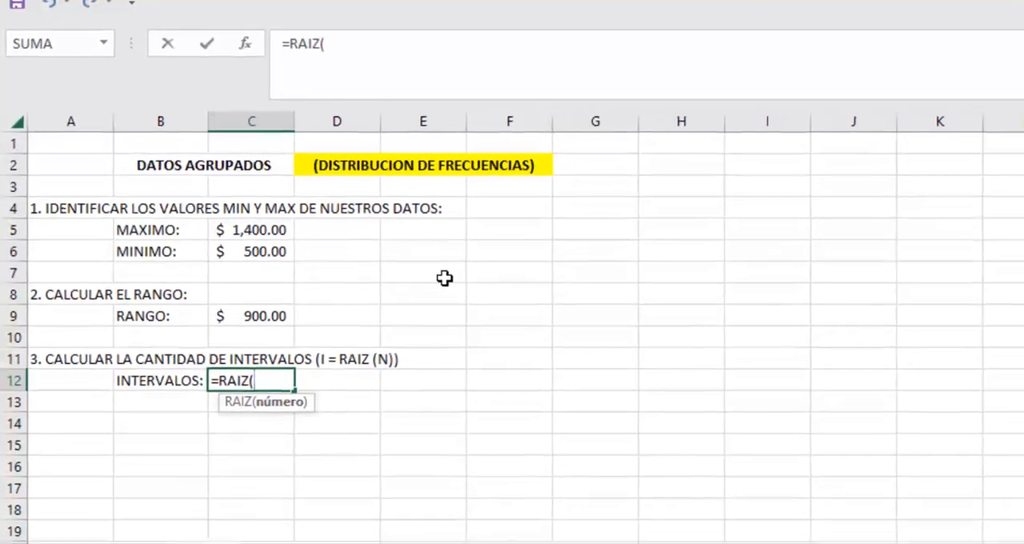
pyautogui.click(130, 511)
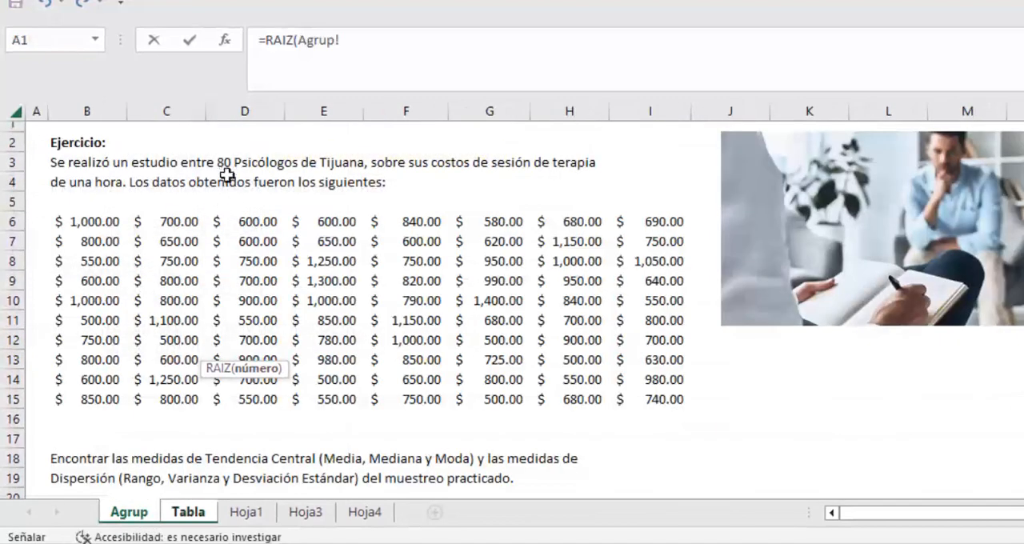
pyautogui.click(224, 163)
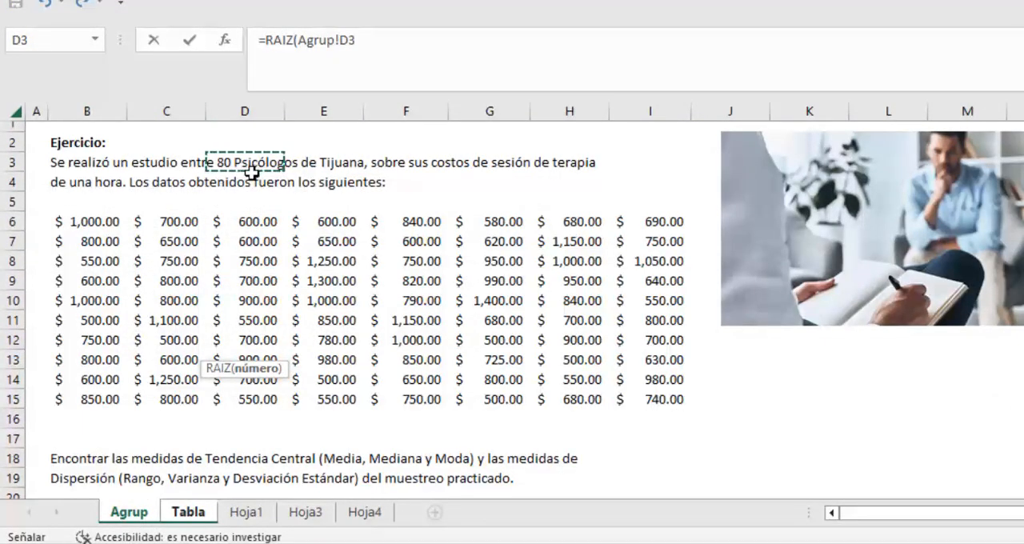
pyautogui.press('Escape')
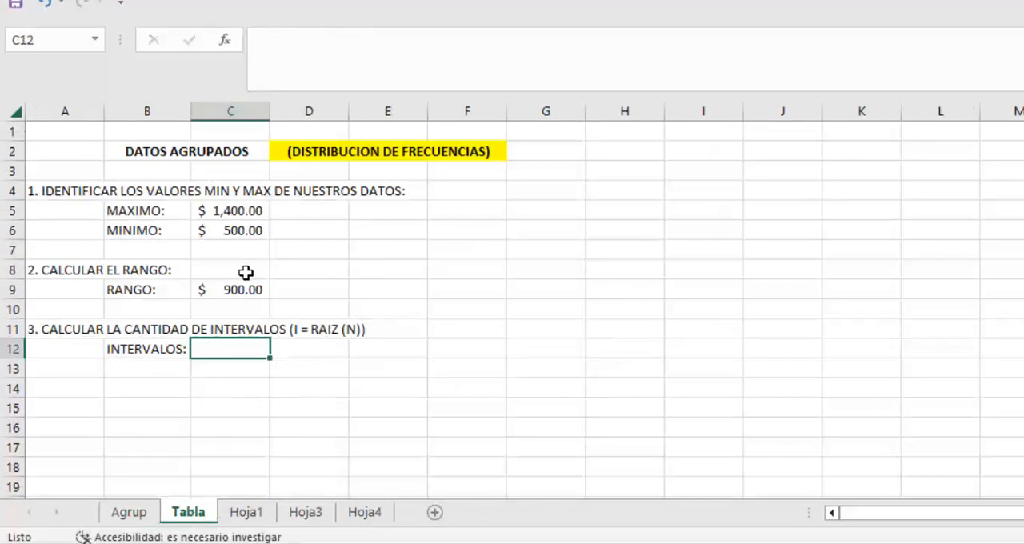
# Step: Calculate the number of intervals in C12 with the formula =RAIZ(80) and insert the ≈ symbol in D12
pyautogui.write('=RAIZ(80')
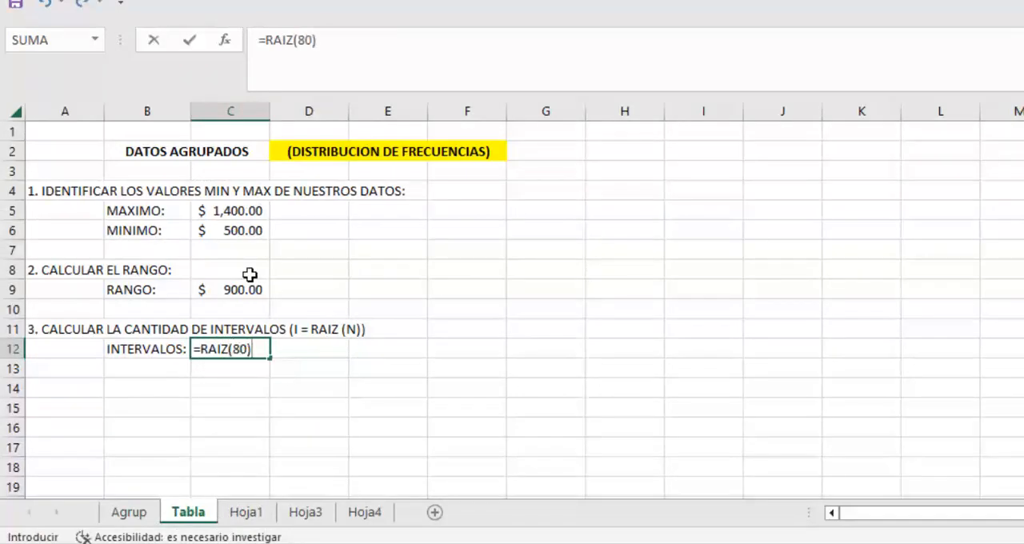
pyautogui.press('Return')
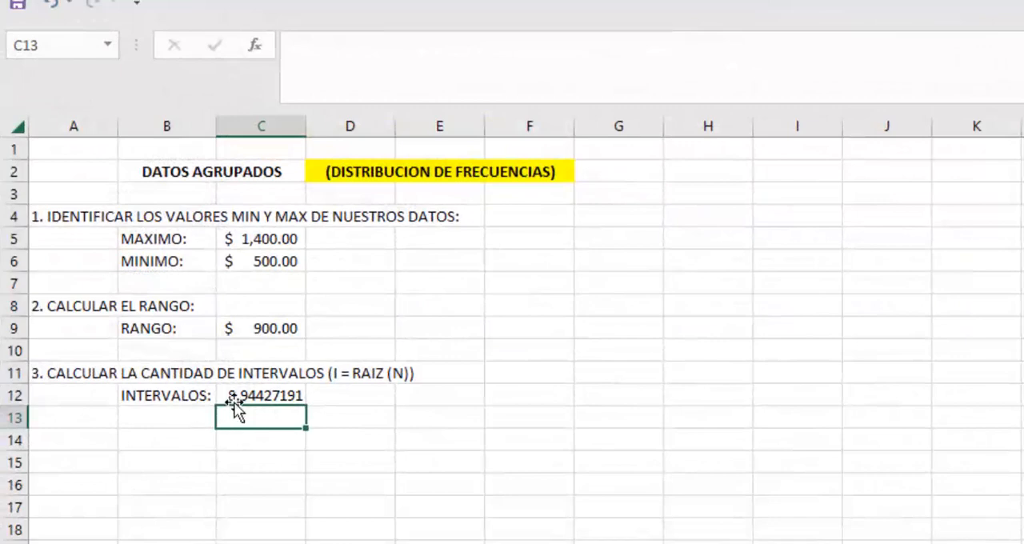
pyautogui.click(342, 395)
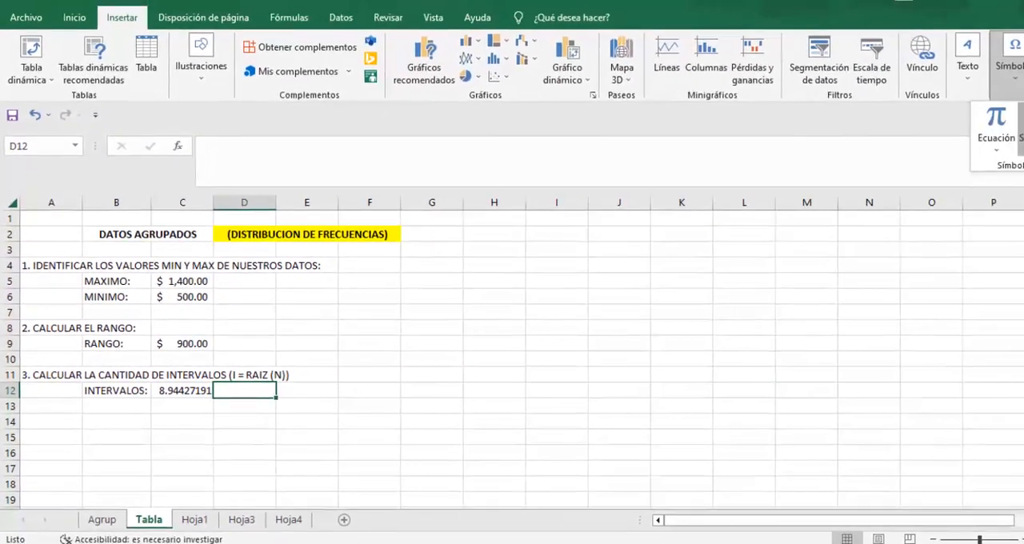
pyautogui.click(1019, 134)
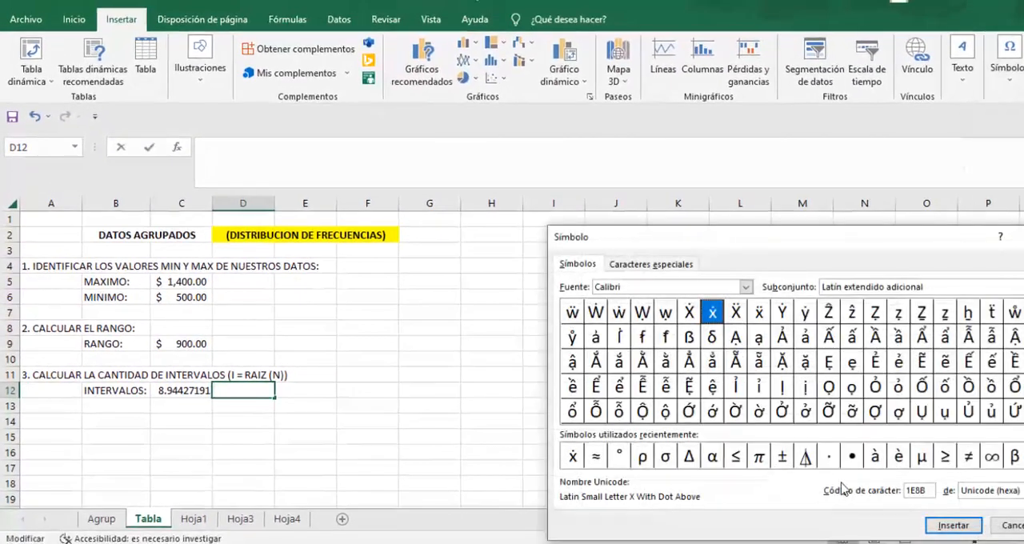
pyautogui.click(594, 456)
pyautogui.click(952, 524)
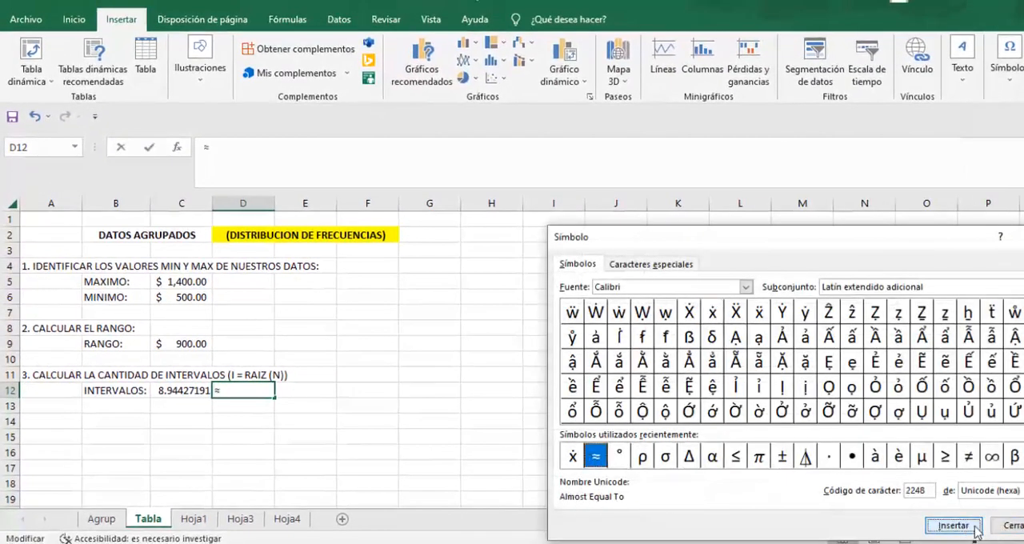
pyautogui.press('Escape')
# Step: Enter the rounded interval count 9 in E12 and highlight it as bold, centred text on a blue fill
pyautogui.click(306, 390)
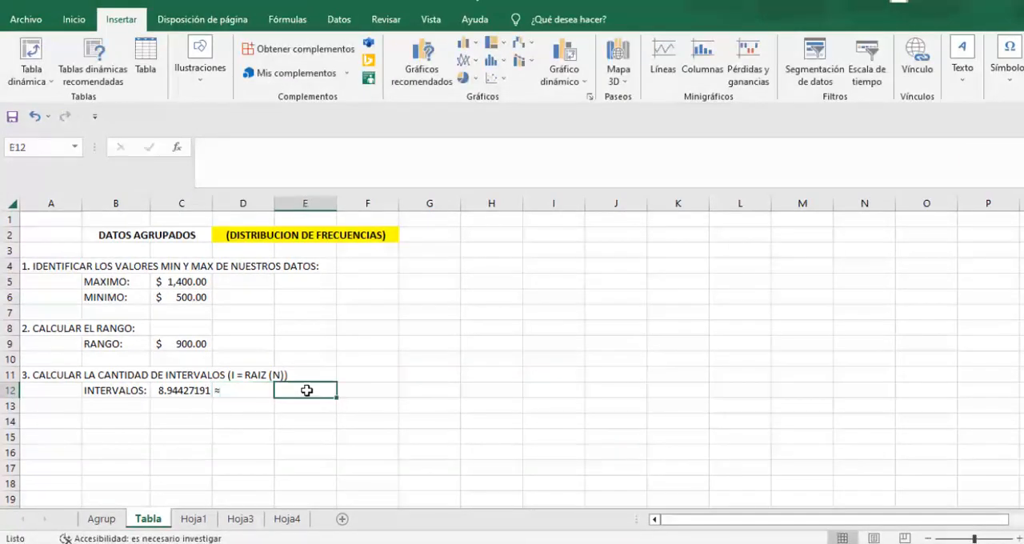
pyautogui.write('9')
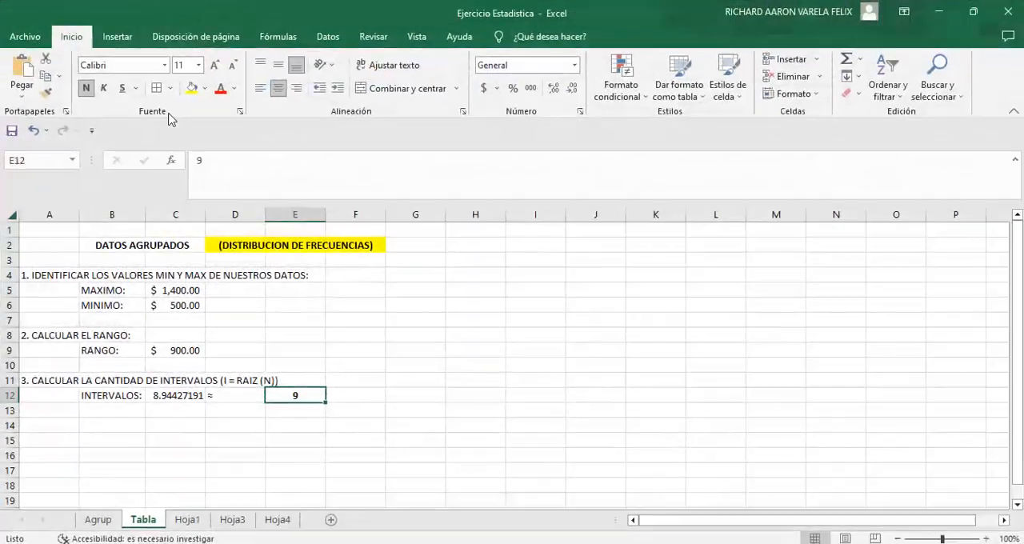
pyautogui.click(205, 88)
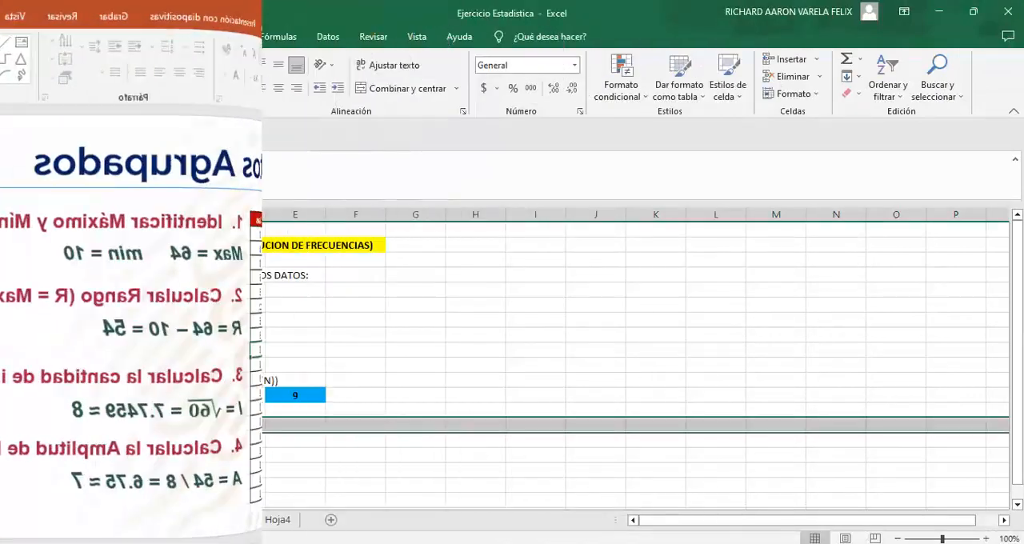
# Step: Enter the heading "4. CALCULAR LA AMPLITUD DE LOS INTERVALOS (A = R / I)" in A14 and the label AMPLITUD: in B15
pyautogui.write('4. CALCULAR LA AMPLI')
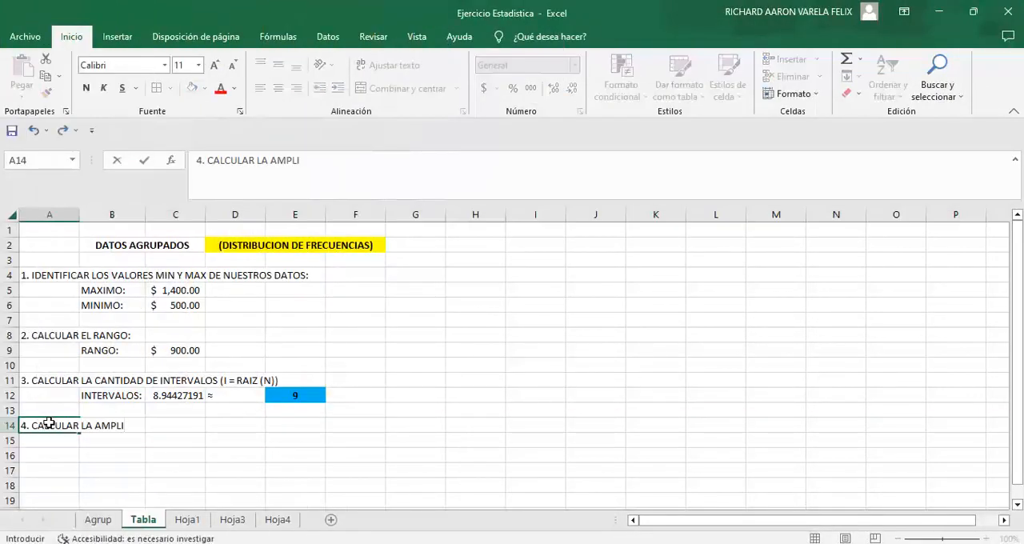
pyautogui.write('TUD DE LOS INTERVALOS (A = R / I')
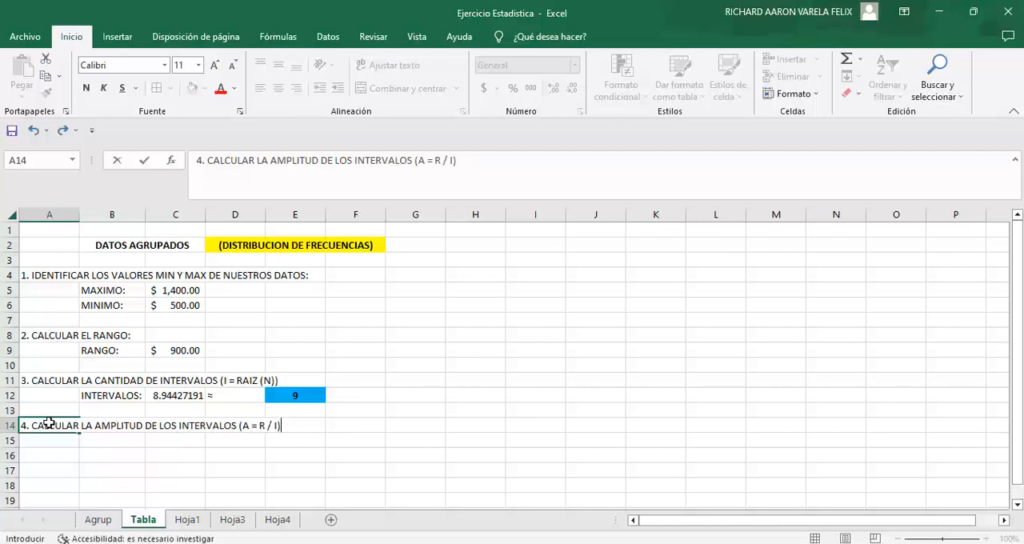
pyautogui.press('Return')
pyautogui.press('Tab')
pyautogui.write('AM')
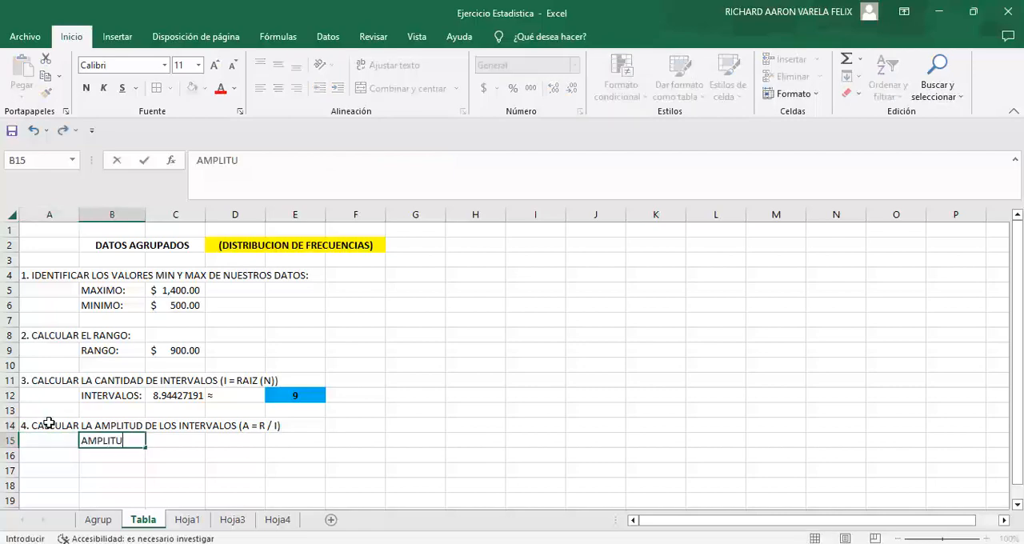
pyautogui.write('PLITUD:')
pyautogui.press('Tab')
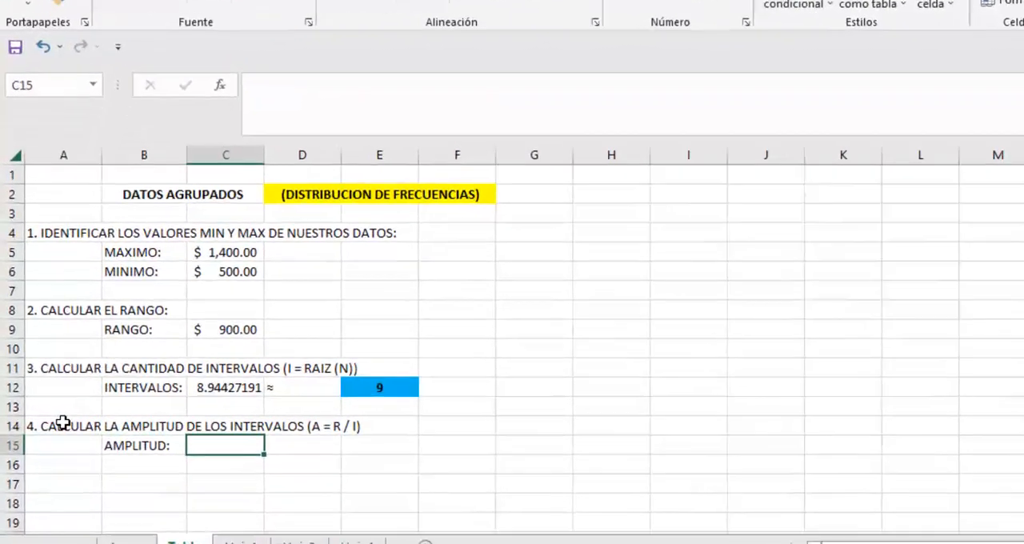
# Step: Calculate the interval width in C15 by dividing the range by the rounded interval count, using =C9/E12
pyautogui.write('=')
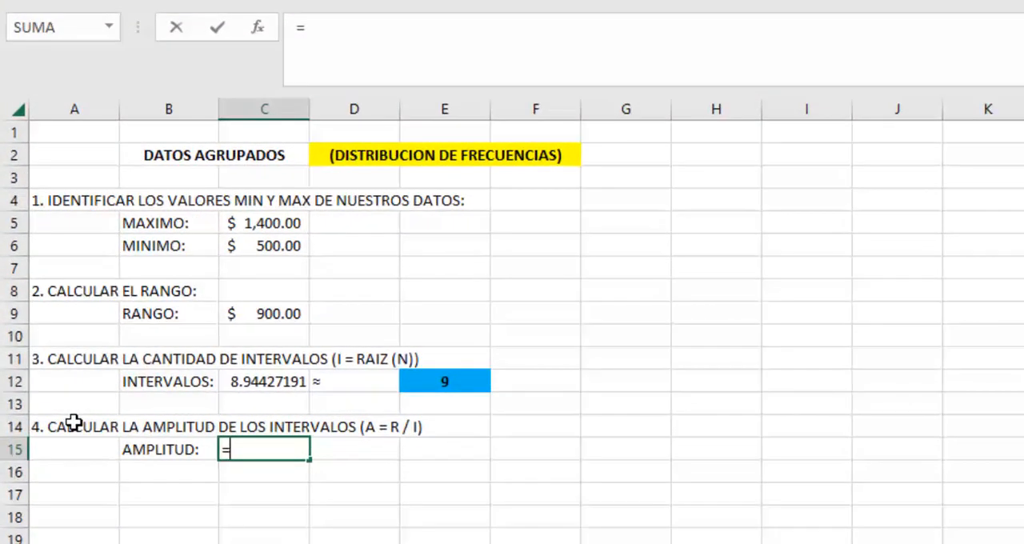
pyautogui.press('Up')
pyautogui.press('Up')
pyautogui.press('Up')
pyautogui.press('Up')
pyautogui.press('Up')
pyautogui.press('Up')
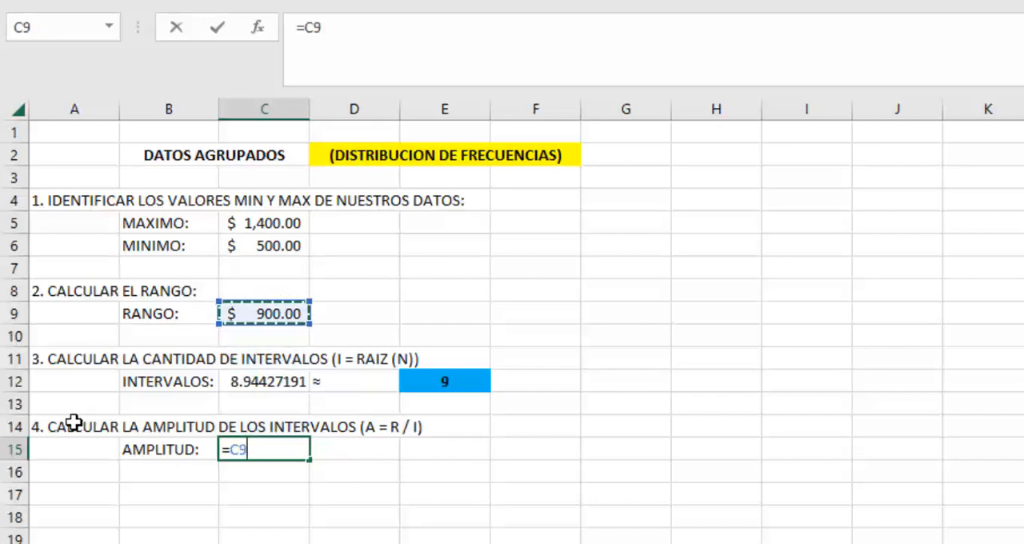
pyautogui.write('/')
pyautogui.press('Up')
pyautogui.press('Up')
# Step: Change the format of the interval width in C15 to Número
pyautogui.press('Up')
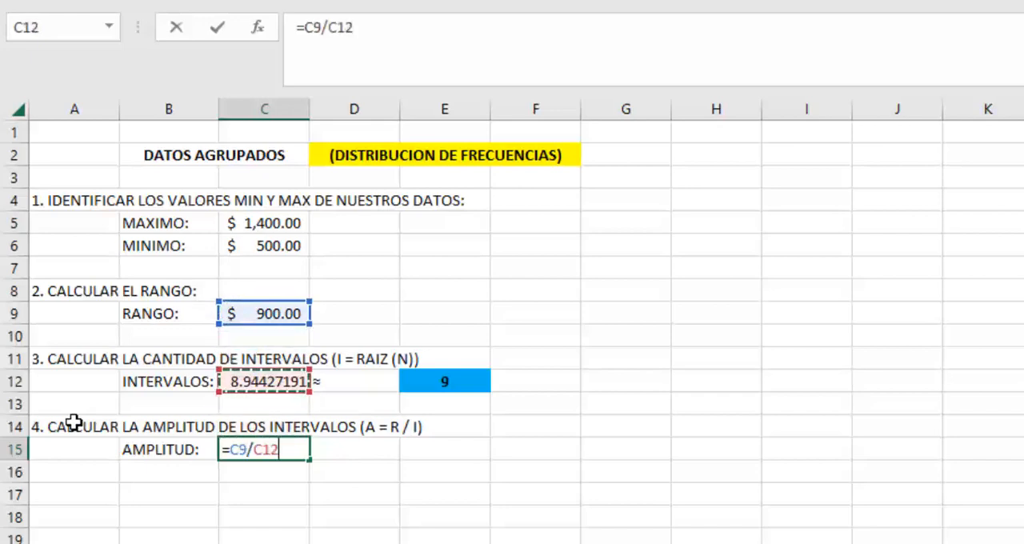
pyautogui.press('Right')
pyautogui.press('Right')
pyautogui.press('Return')
pyautogui.press('Up')
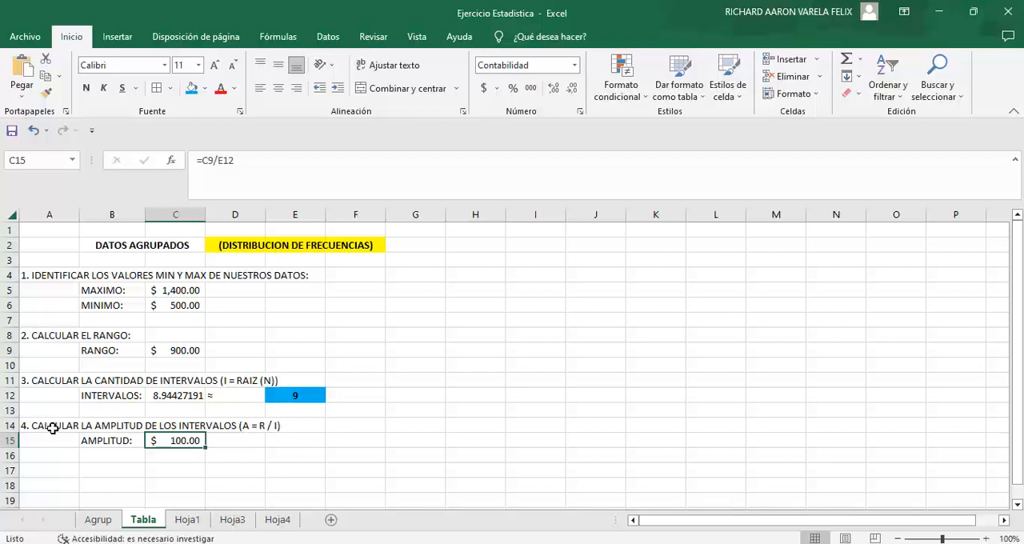
pyautogui.click(574, 65)
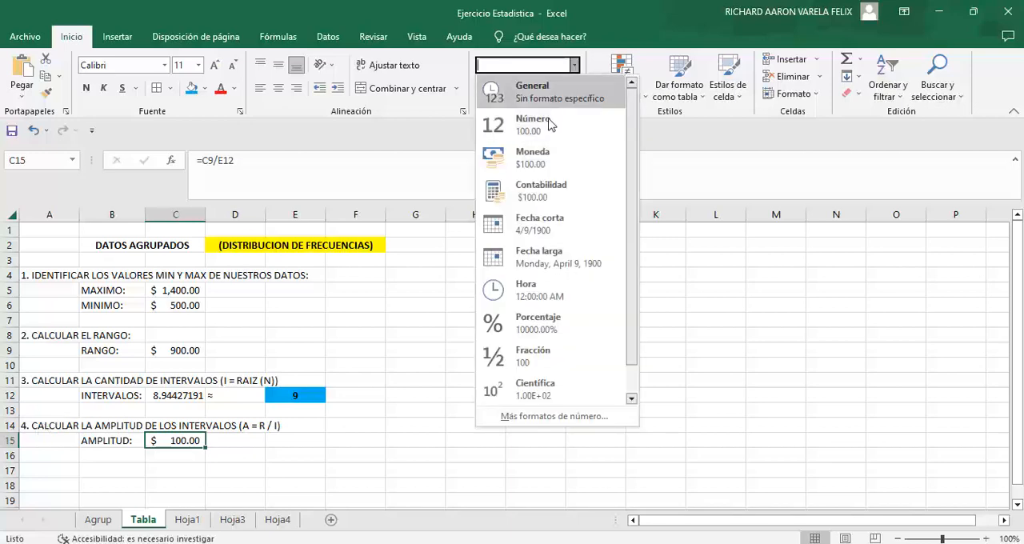
pyautogui.click(532, 124)
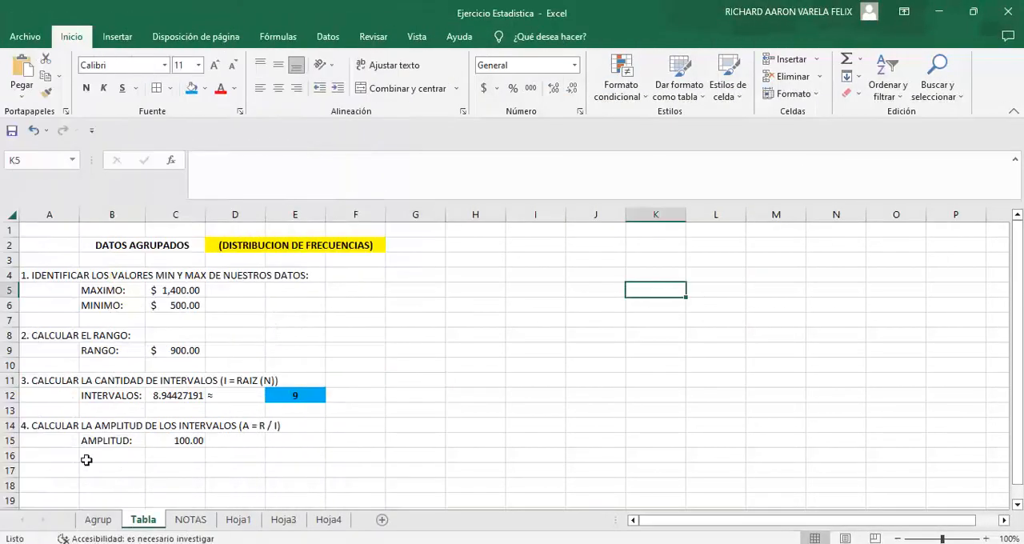
# Step: Enter the step heading "5. DEFINIR LOS INTERVALOS DESDE [MIN - MIN + A)..." in A17
pyautogui.click(32, 471)
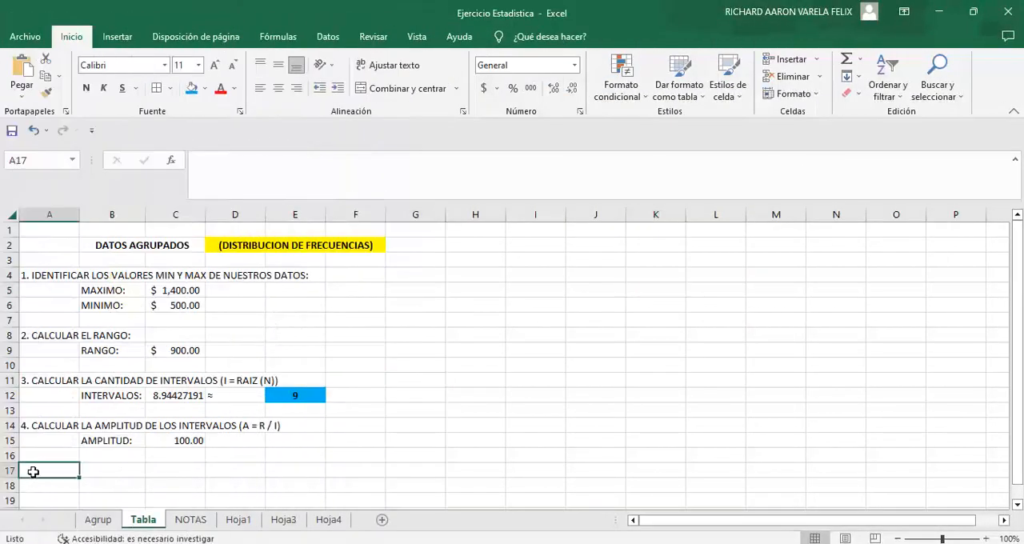
pyautogui.write('5. DEFINIR LOS INTERVA')
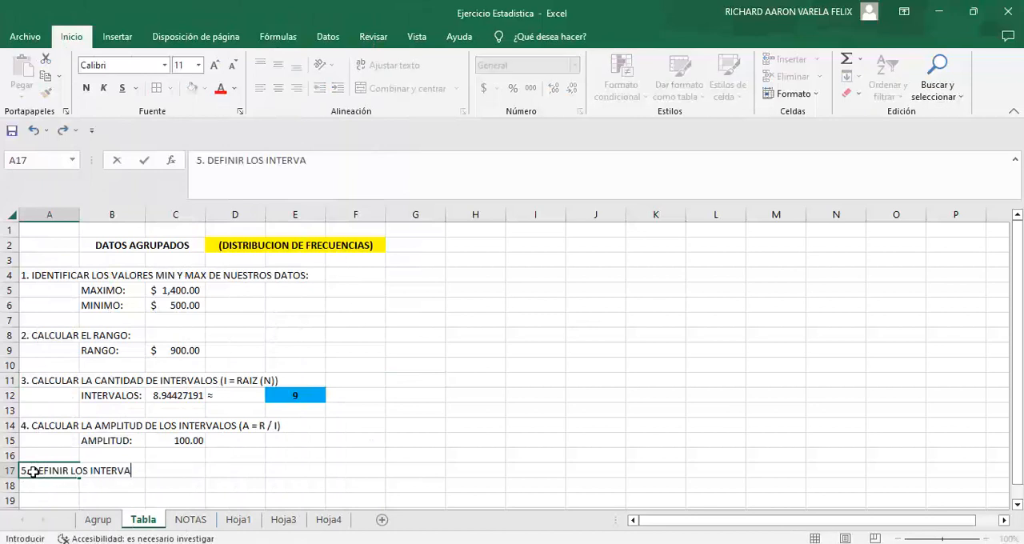
pyautogui.write('LOS DESDE [')
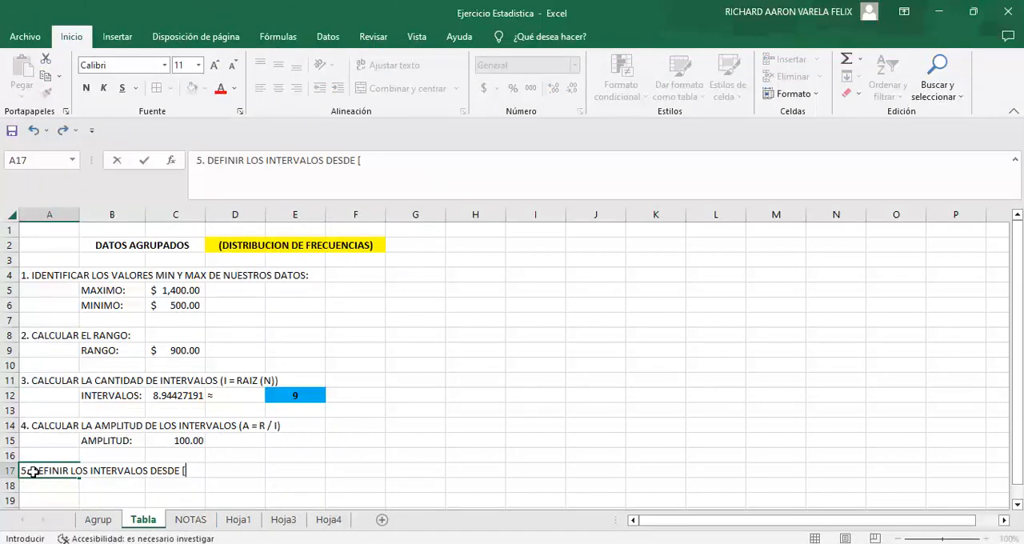
pyautogui.write('MIN - MIN + A')
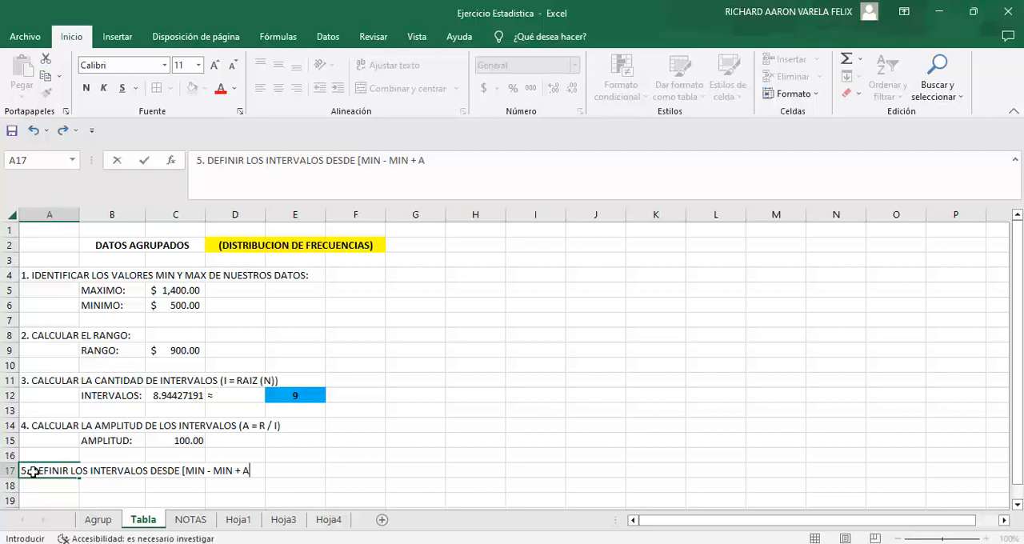
pyautogui.write(')...')
pyautogui.click(532, 428)
# Step: Enter the column header CLASES in H2 and the first class interval [500 - 600) in H3
pyautogui.click(451, 245)
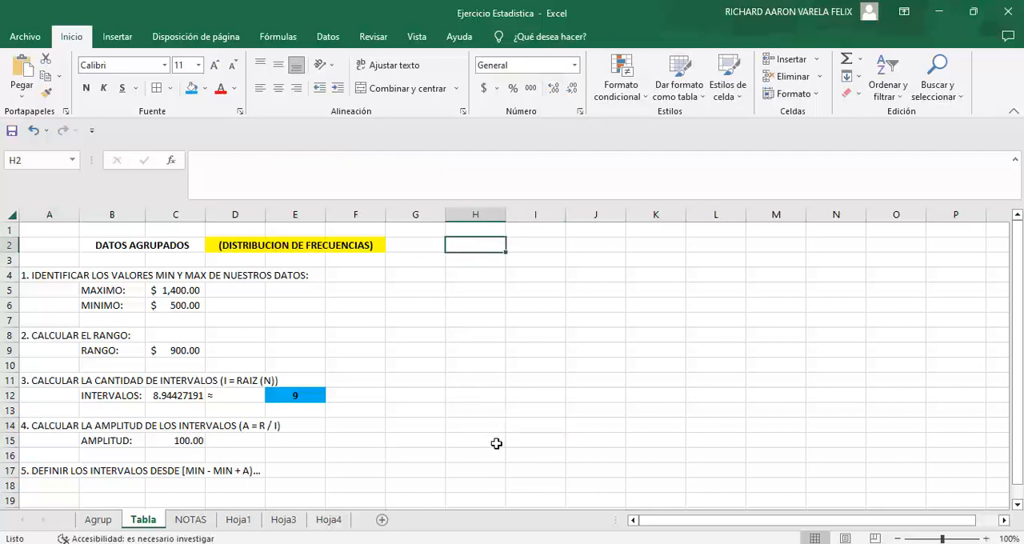
pyautogui.write('CA')
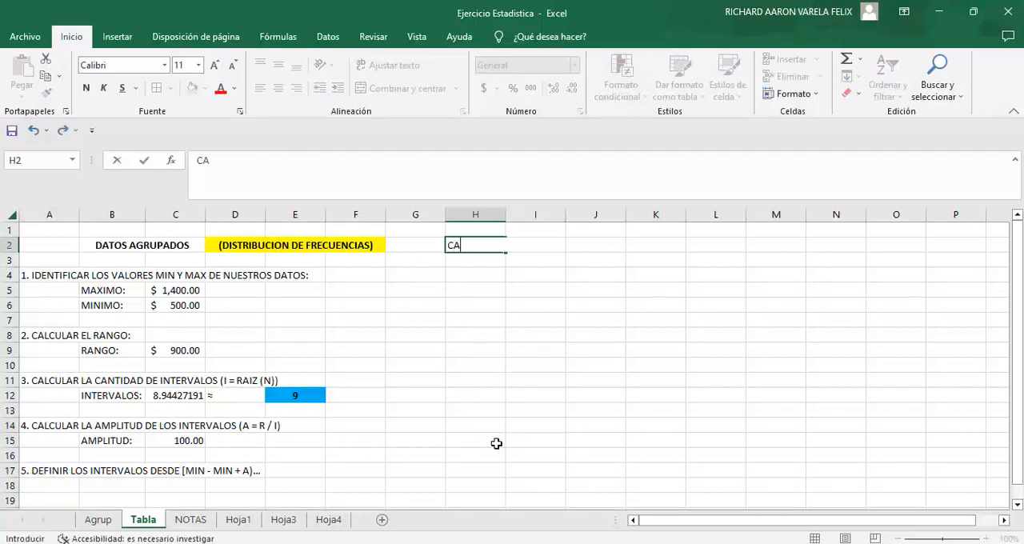
pyautogui.write('LS')
pyautogui.press('Return')
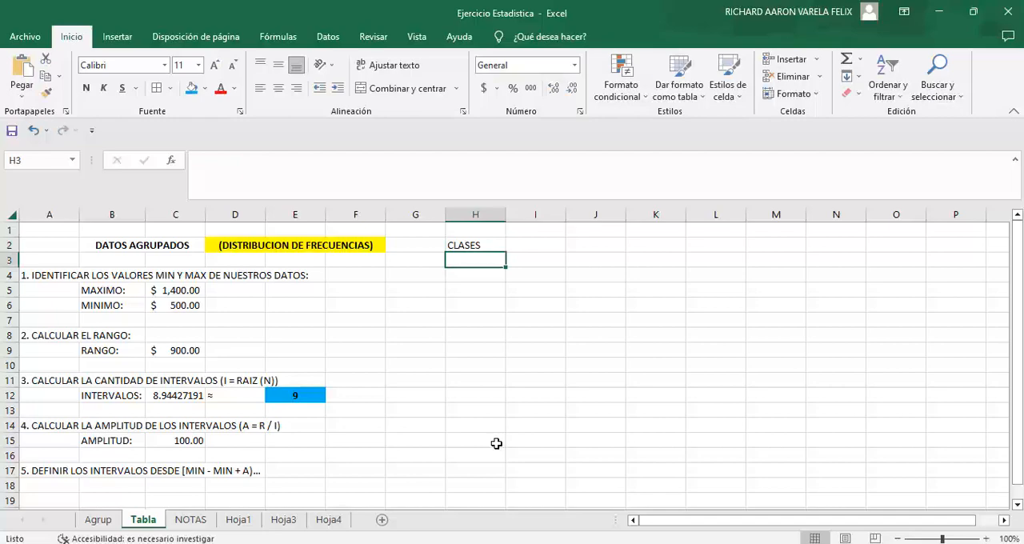
pyautogui.write('[500')
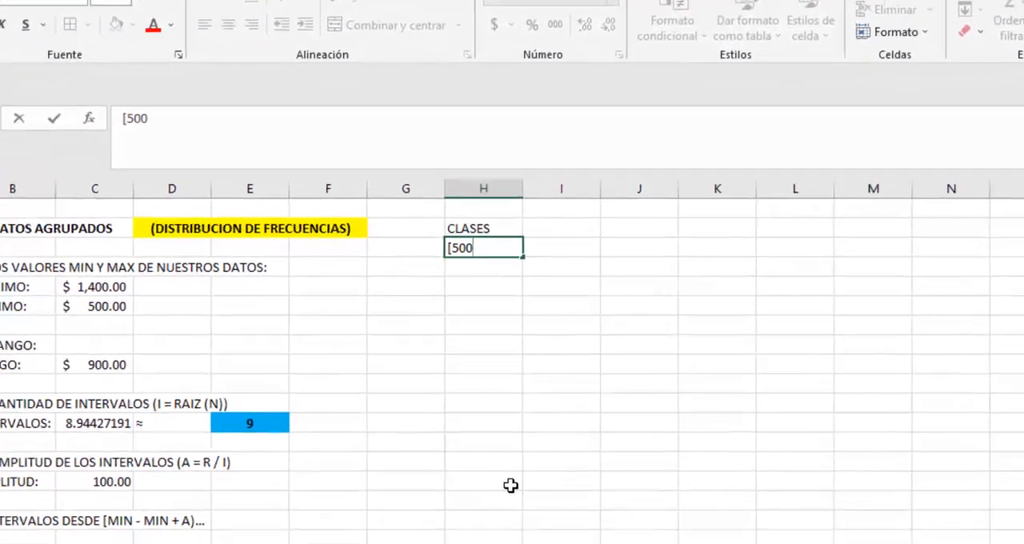
pyautogui.write(' -')
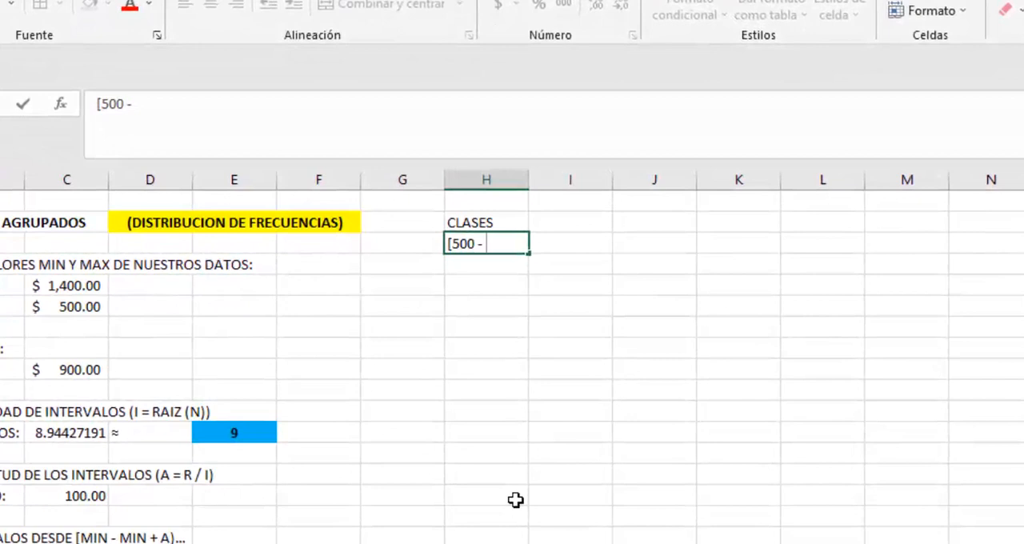
pyautogui.write(' 600')
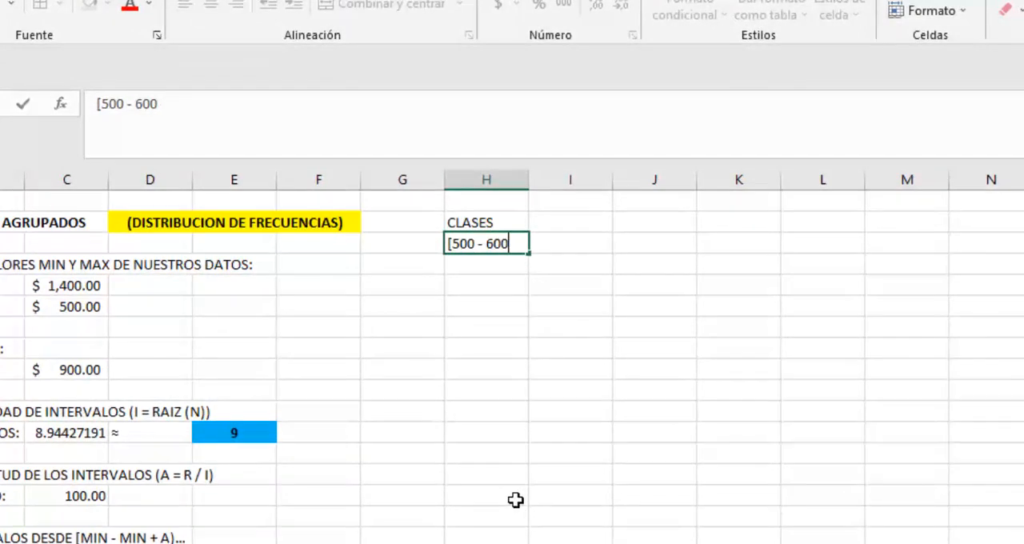
pyautogui.press('Return')
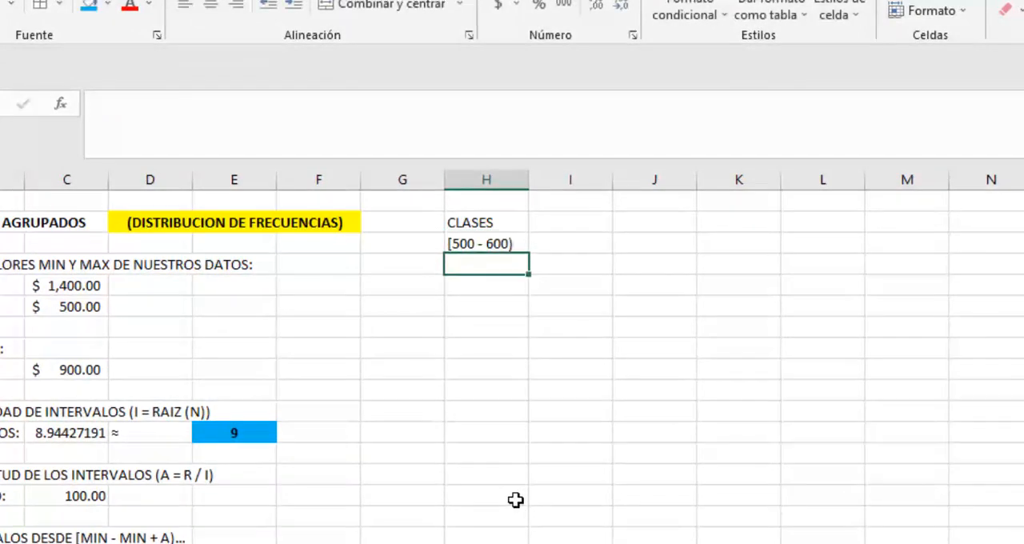
# Step: Enter the class intervals [600 - 700) in H4 and [700 - 800) in H5
pyautogui.write('[600')
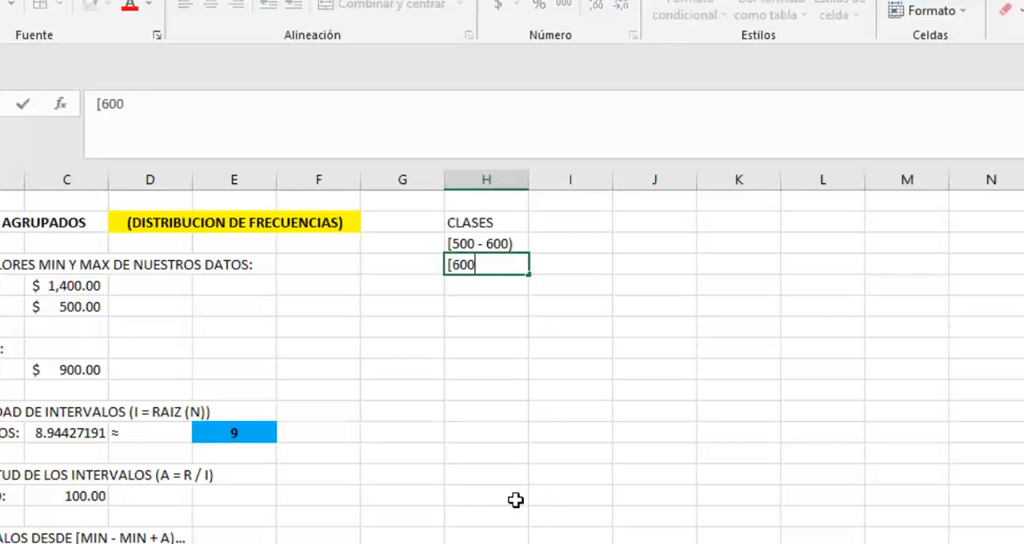
pyautogui.write(' - 700')
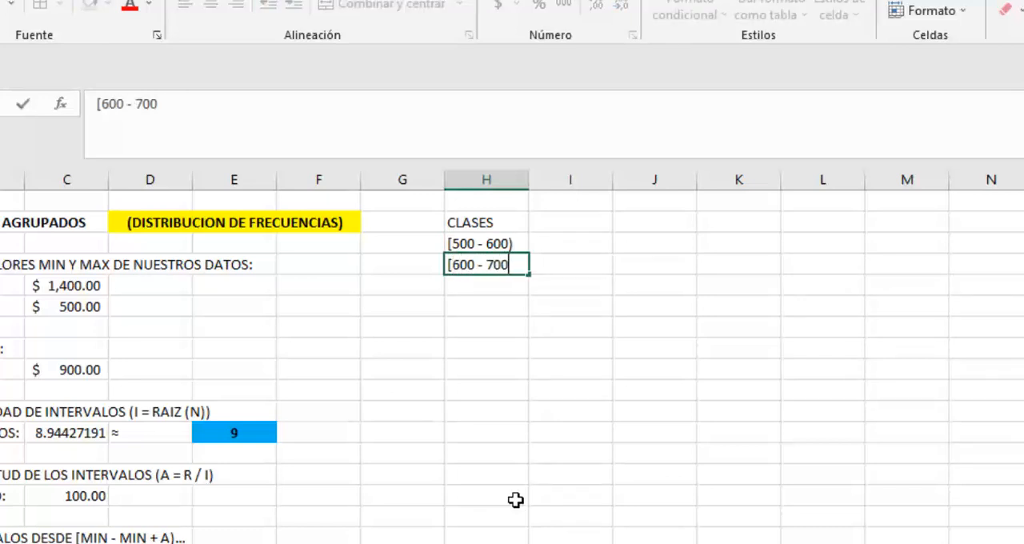
pyautogui.press('Return')
pyautogui.write('[700')
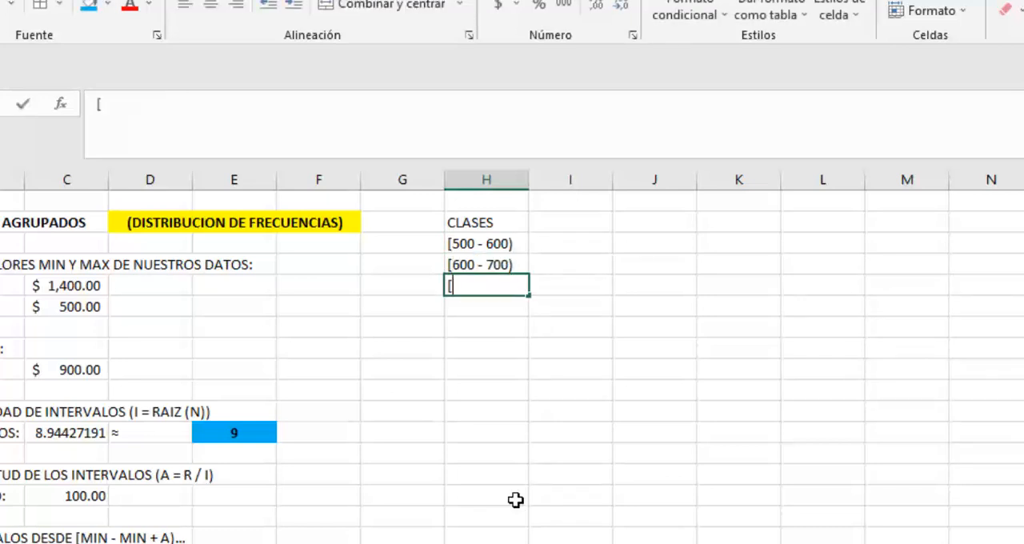
pyautogui.write(' - 80')
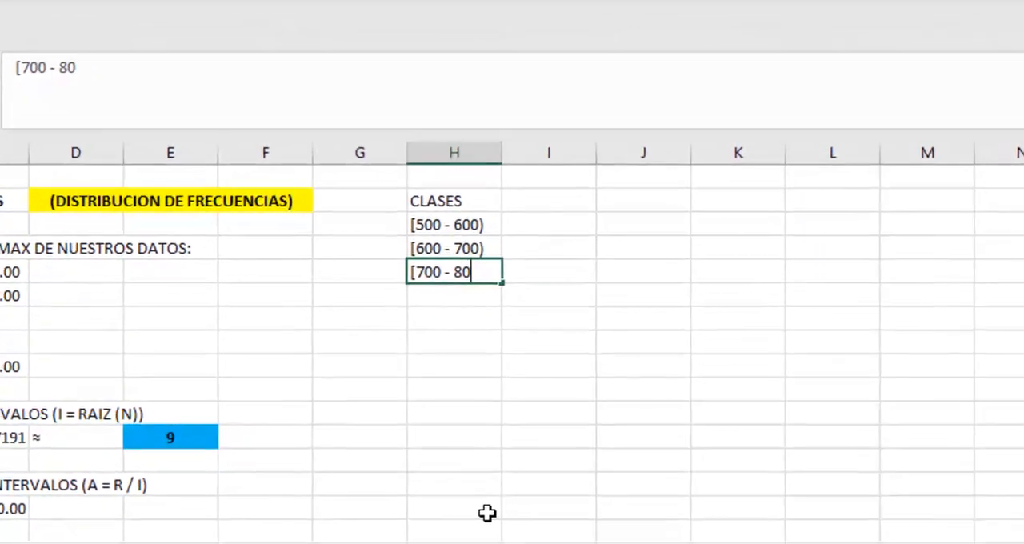
pyautogui.write('0)')
pyautogui.press('Return')
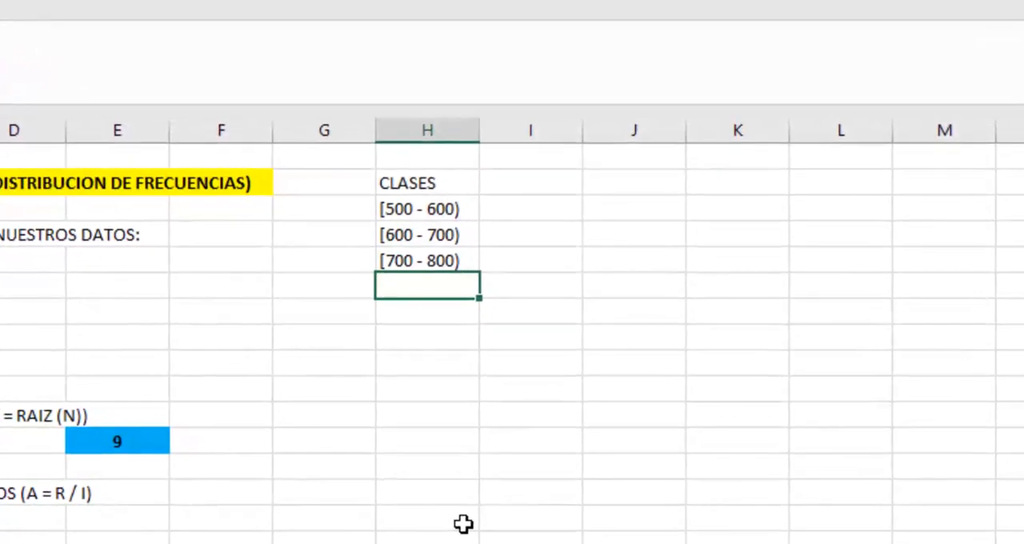
# Step: Enter the class interval [800 - 900) in H6
pyautogui.write('[8')
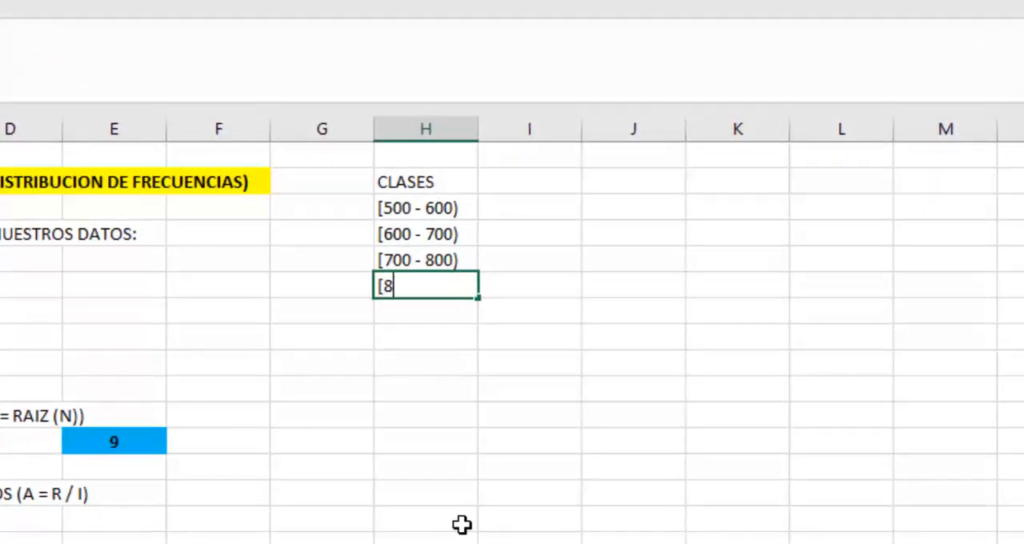
pyautogui.write('00 - 900')
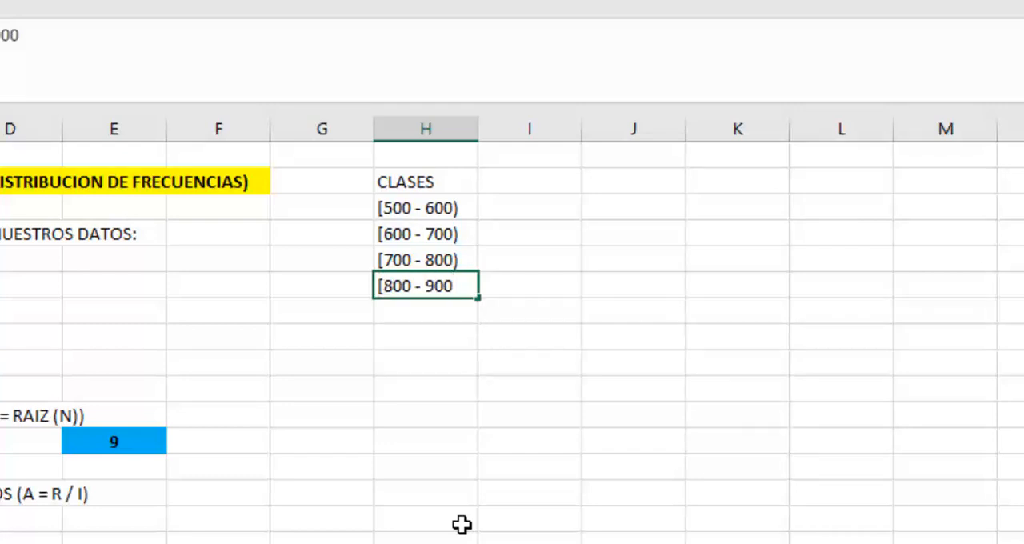
pyautogui.write(')')
pyautogui.press('Return')
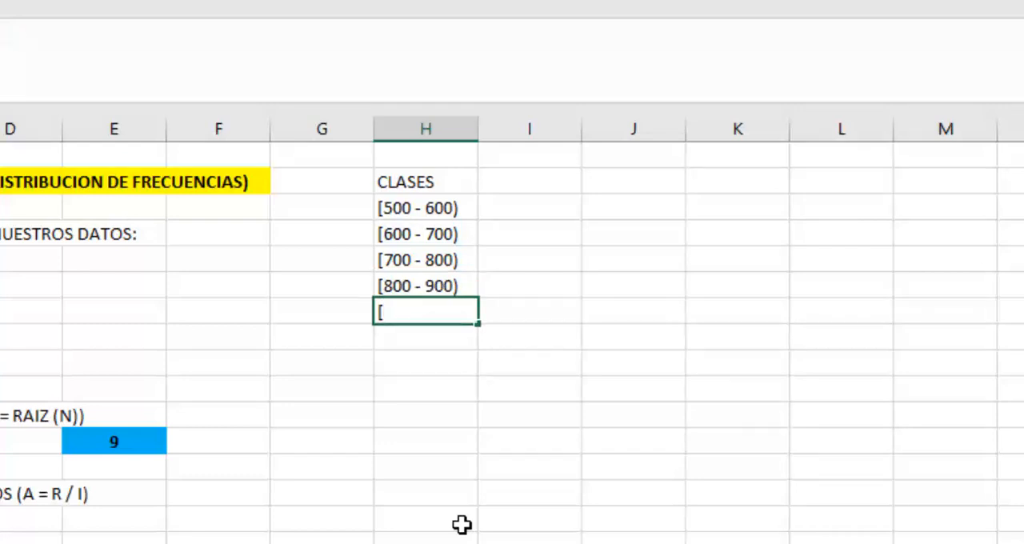
# Step: Enter the class intervals [900 - 1000) in H7 and [1000 - 1100) in H8
pyautogui.write('[900 - 1000')
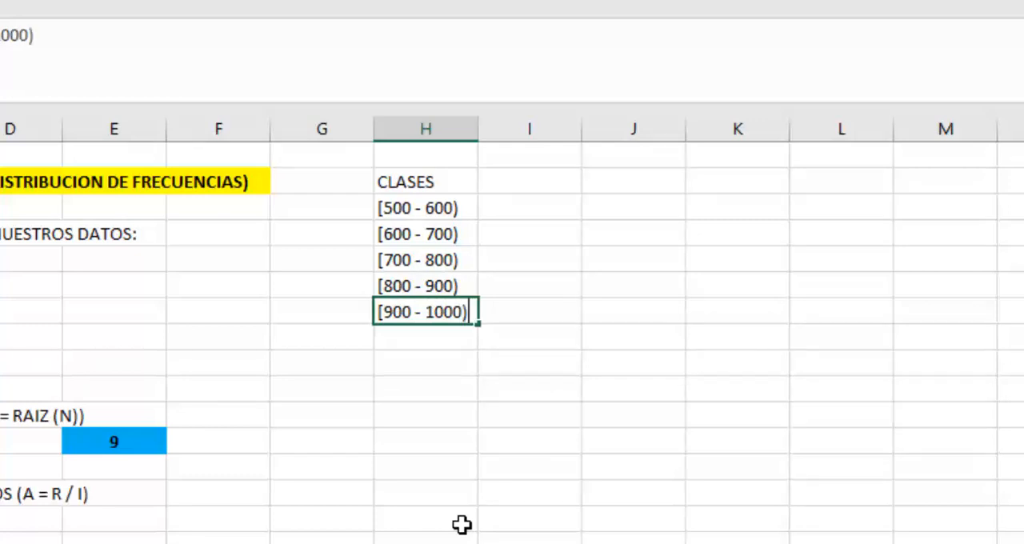
pyautogui.press('Return')
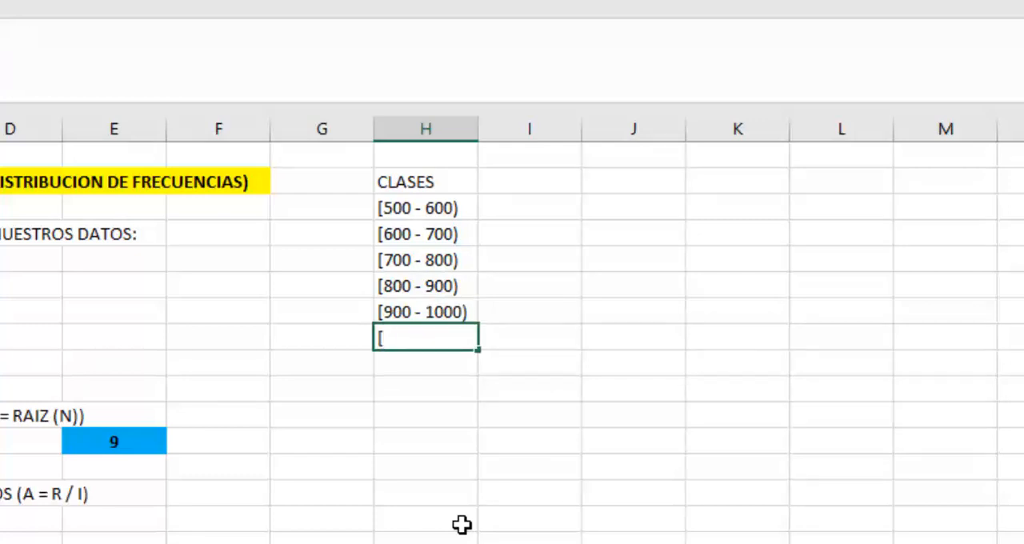
pyautogui.write('[1000 - 11')
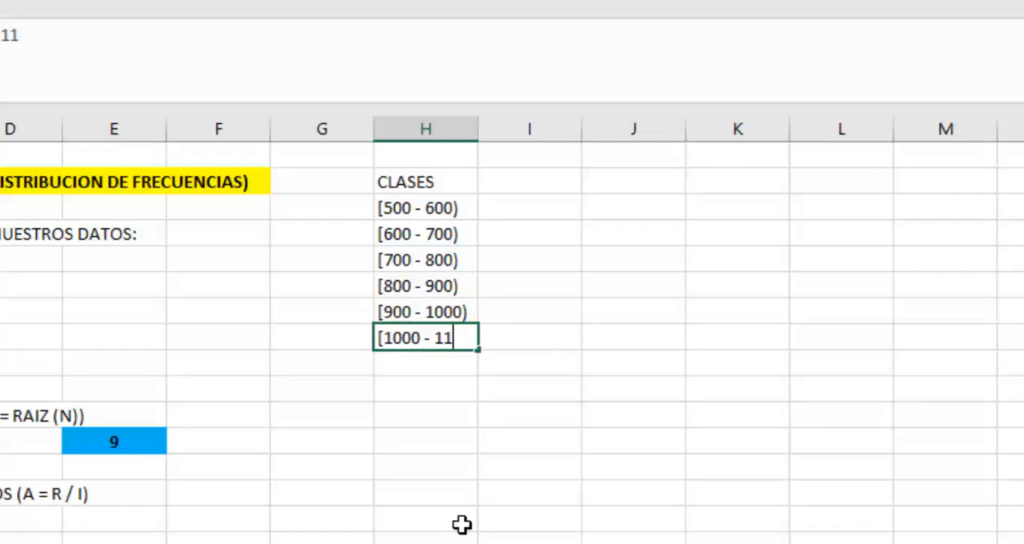
pyautogui.write('00)')
pyautogui.press('Return')
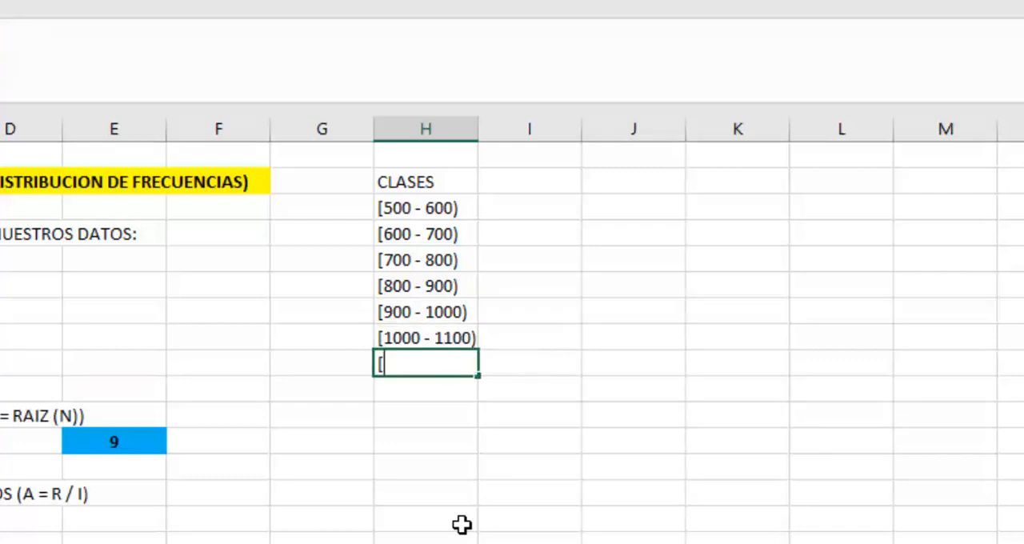
# Step: Enter the class intervals [1100 - 1200) in H9, [1200 - 1300) in H10 and [1300 - 1400] in H11
pyautogui.write('[1100')
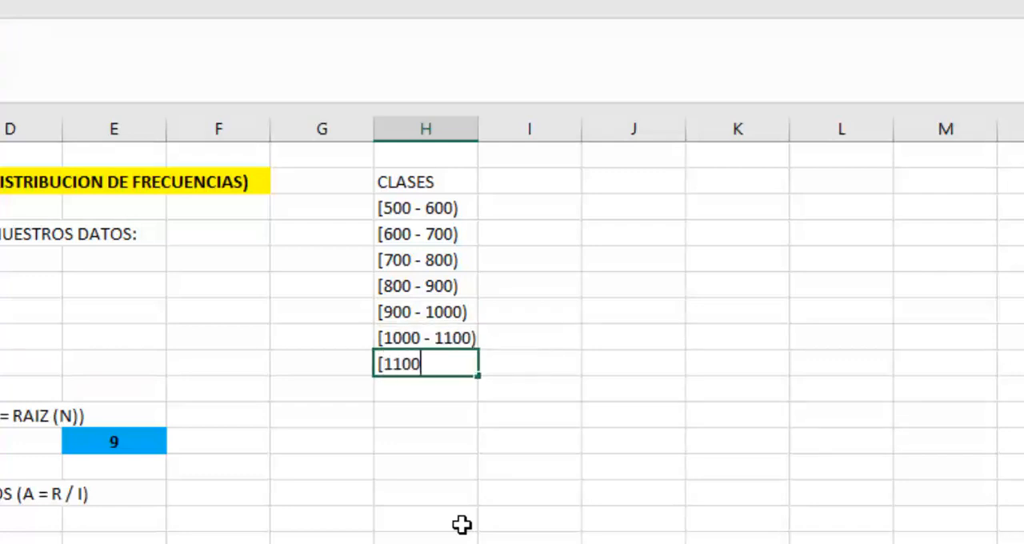
pyautogui.write(' - 1200)')
pyautogui.press('Return')
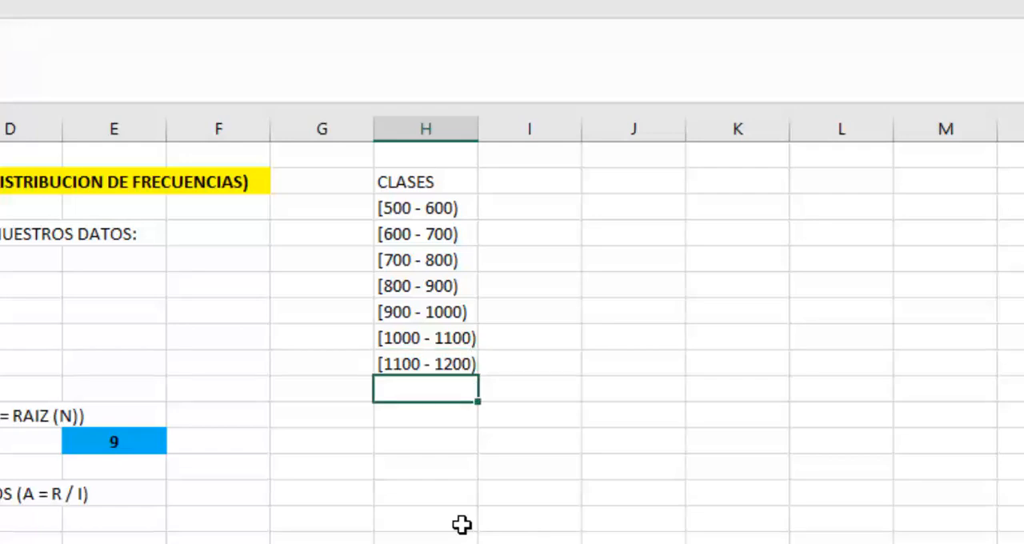
pyautogui.write('[1200 - 1300)')
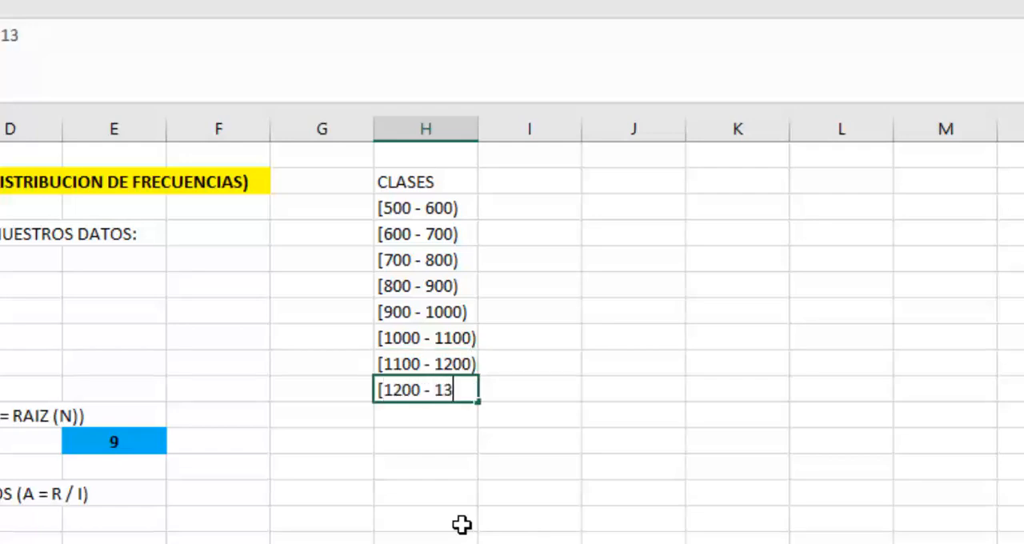
pyautogui.press('Return')
pyautogui.write('[1300 - 1400)')
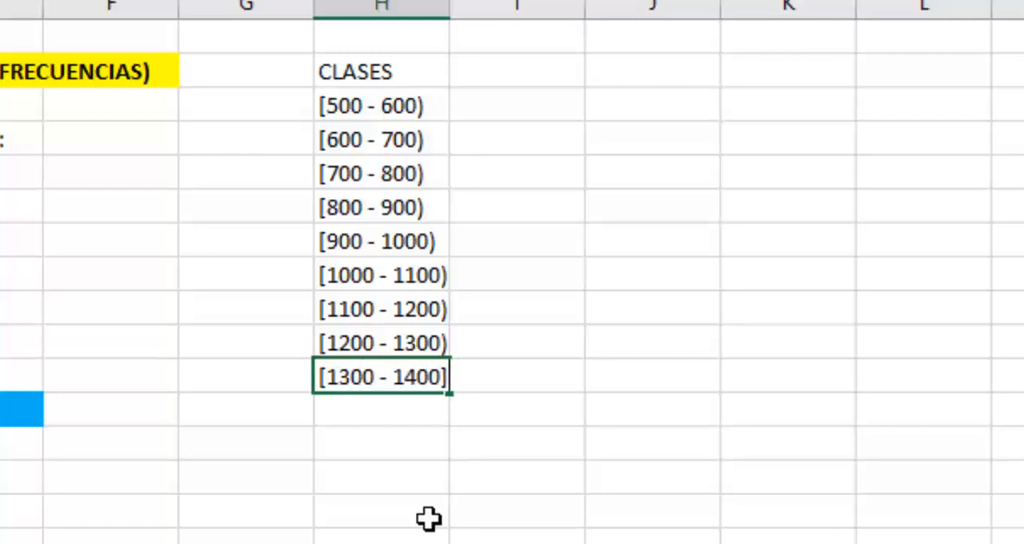
pyautogui.press('Return')
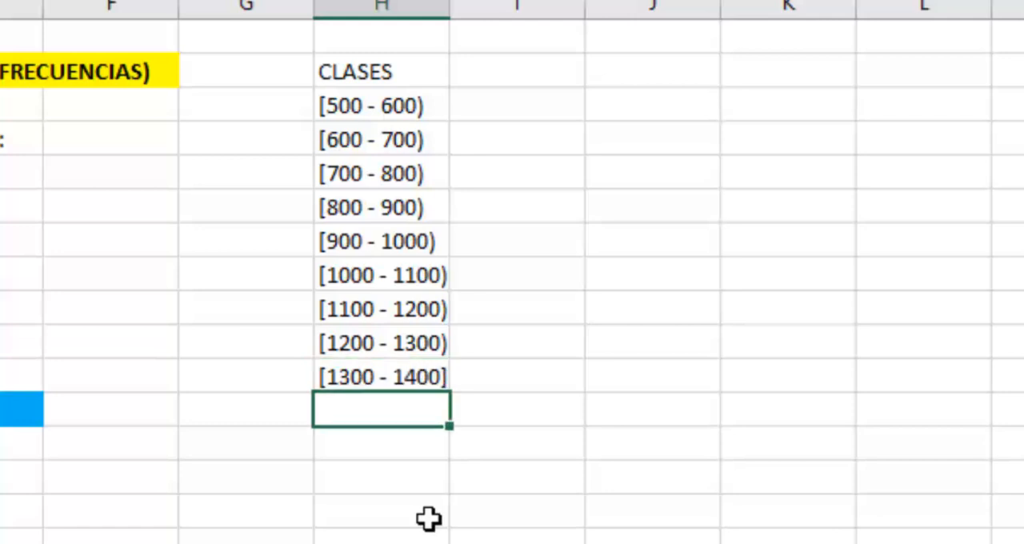
# Step: Autofit the width of column H and format the CLASES header as bold, centered white text on a dark green fill
pyautogui.doubleClick(450, 6)
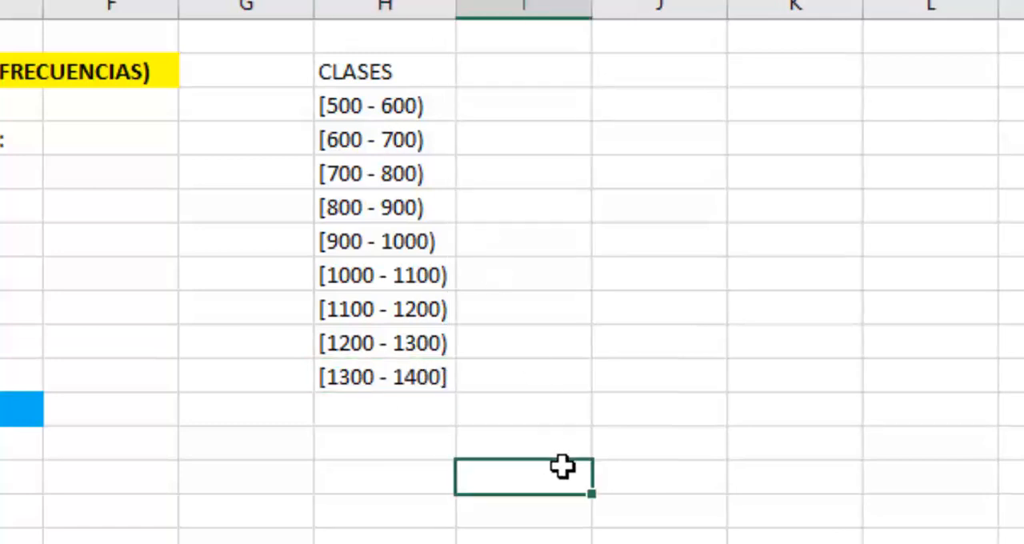
pyautogui.click(384, 72)
pyautogui.click(204, 88)
pyautogui.click(291, 174)
pyautogui.click(234, 88)
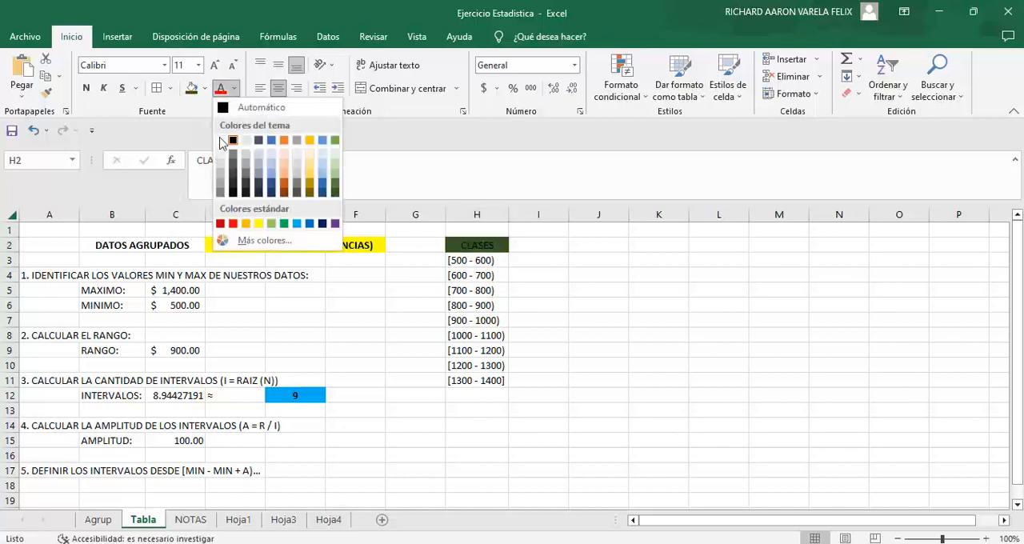
pyautogui.click(224, 138)
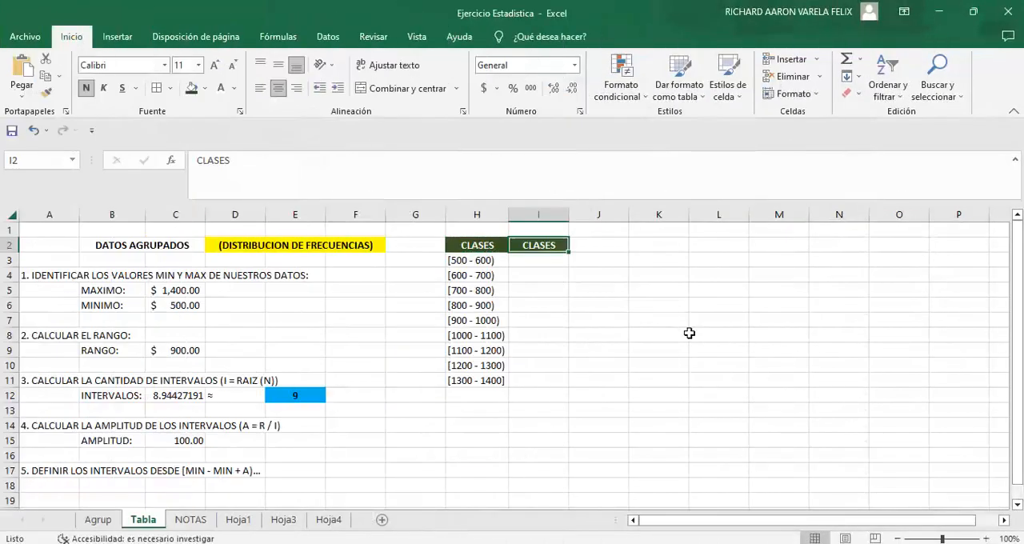
# Step: Add the matching column header MARCA in I2 and compute the first class mark in I3 with =PROMEDIO(500,600)
pyautogui.write('MARCA')
pyautogui.press('Return')
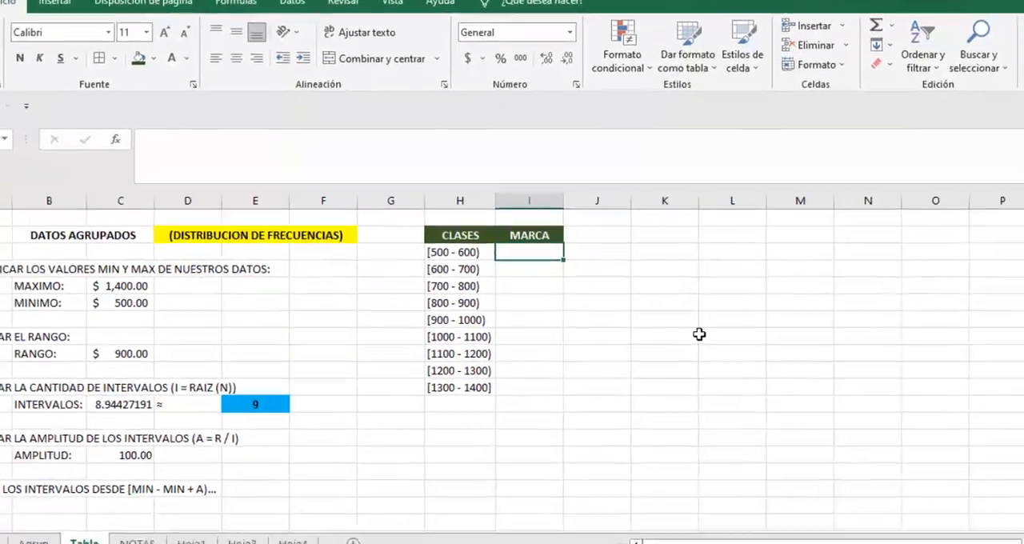
pyautogui.write('=')
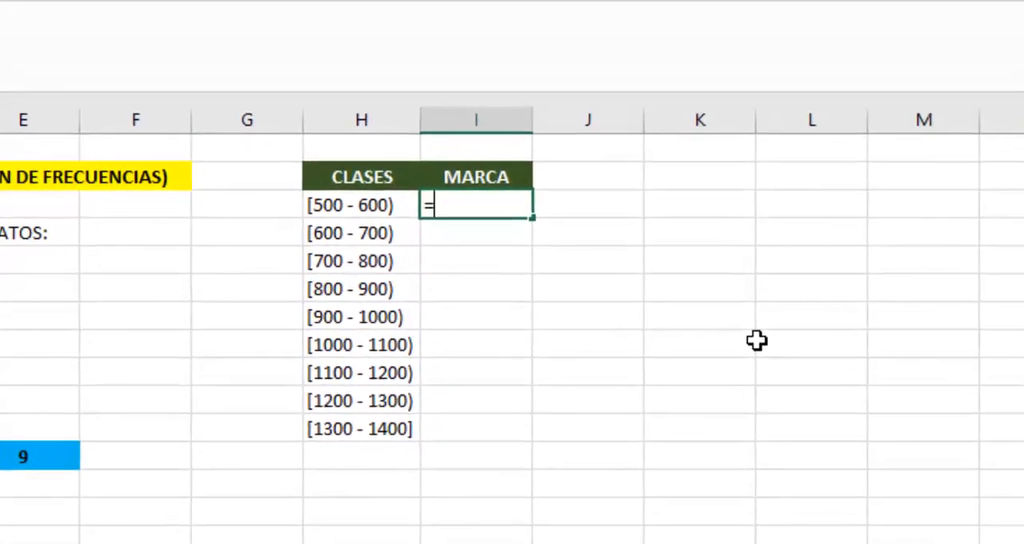
pyautogui.write('PROMEDIO(5')
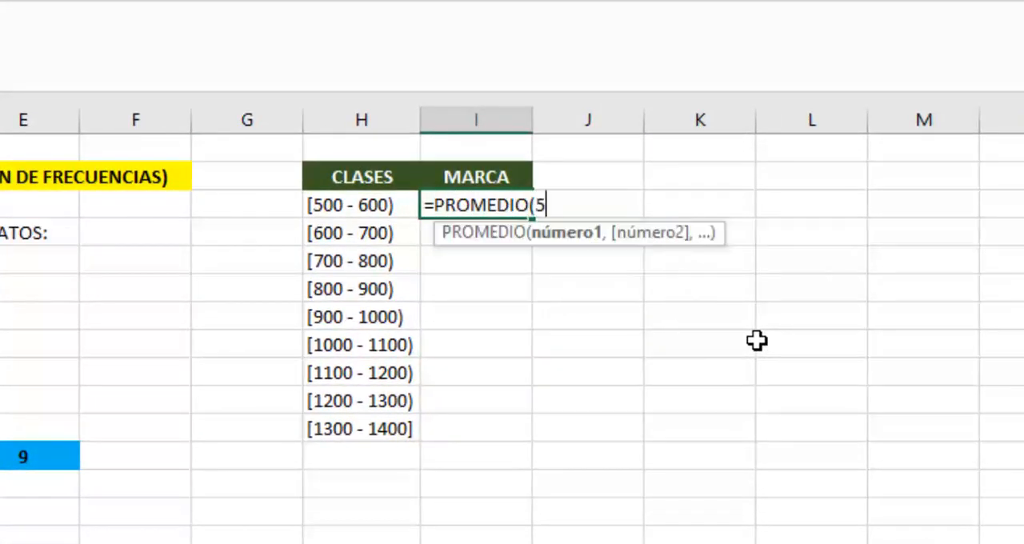
pyautogui.write('00,600)')
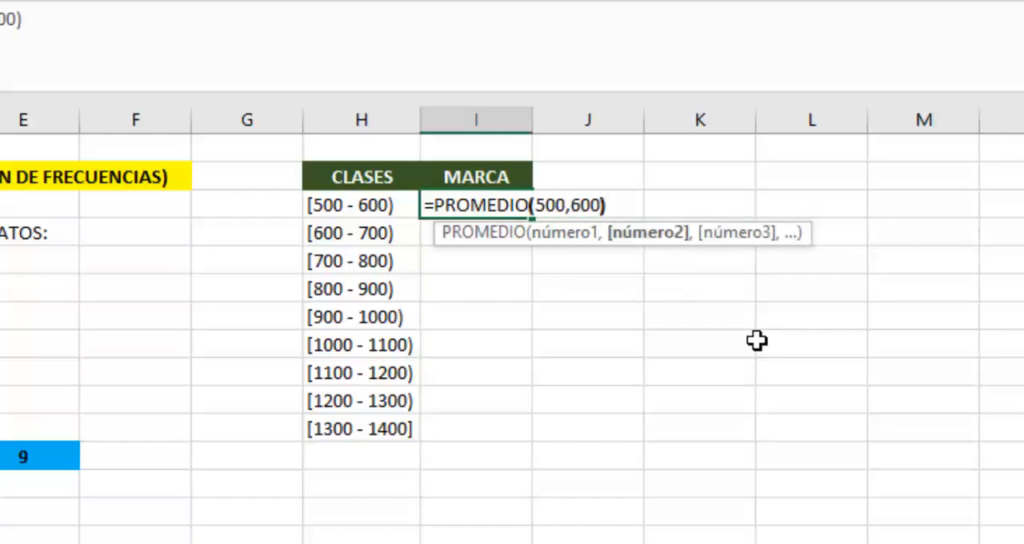
pyautogui.press('Return')
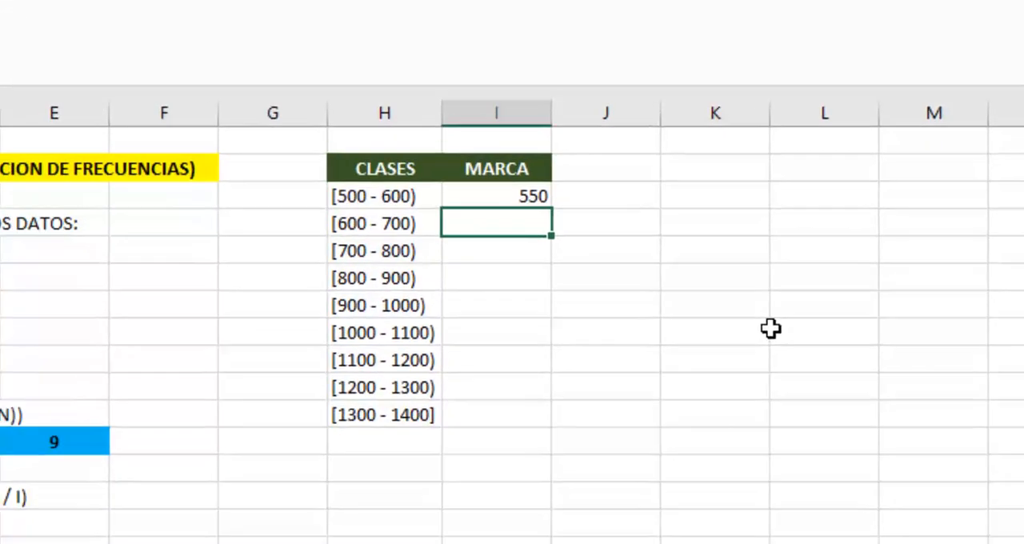
# Step: Enter the class marks 650, 750, 850 and 950 in cells I4 to I7
pyautogui.write('=PROMEDIO(600,700)')
pyautogui.press('Return')
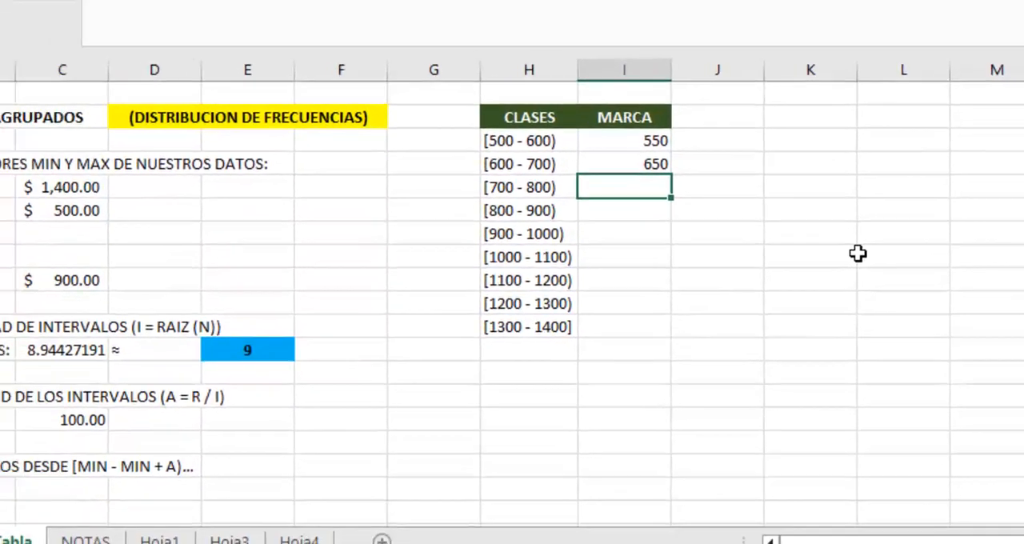
pyautogui.write('750')
pyautogui.press('Return')
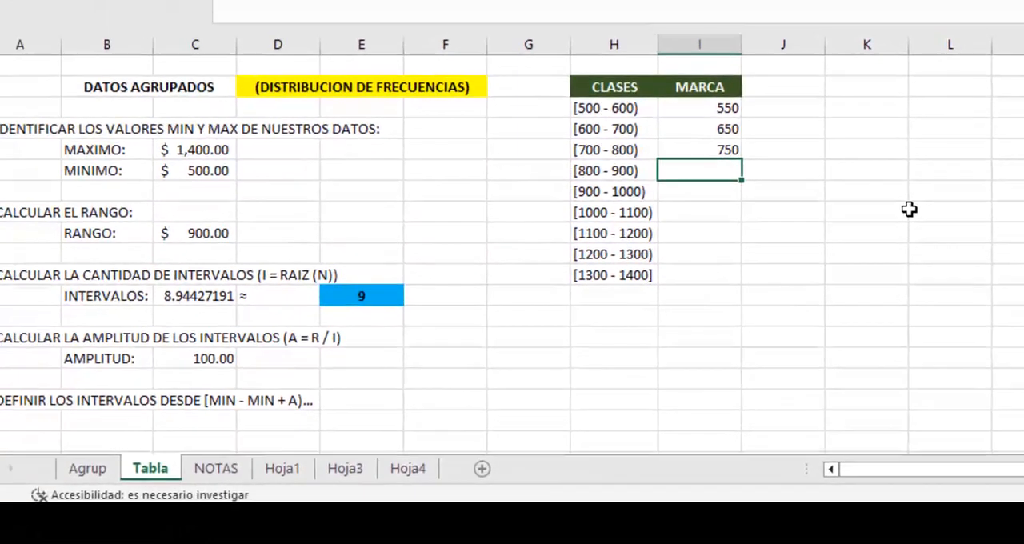
pyautogui.write('850')
pyautogui.press('Return')
pyautogui.write('950')
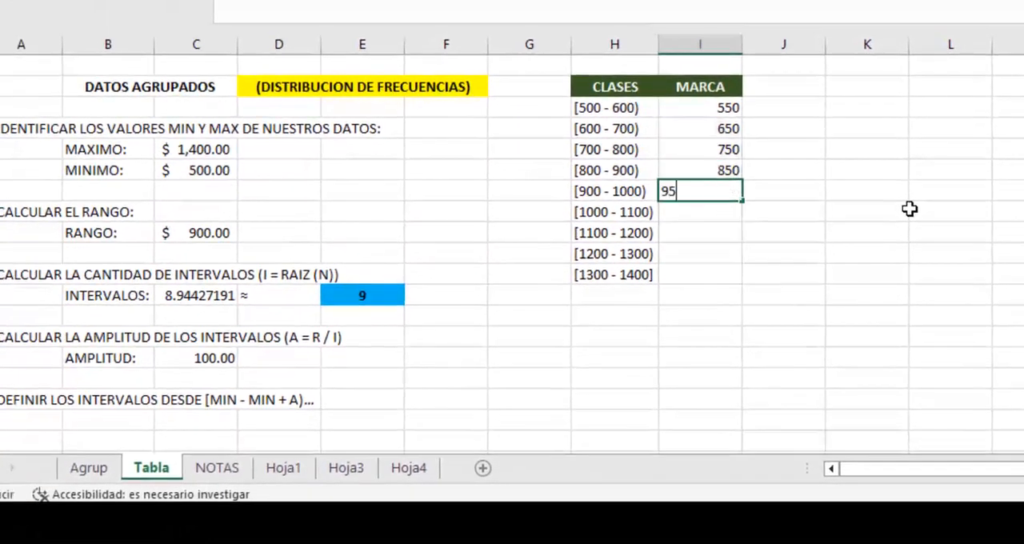
pyautogui.press('Return')
# Step: Enter the class marks 1050, 1150, 1250 and 1350 in cells I8 to I11
pyautogui.write('1050')
pyautogui.press('Return')
pyautogui.write('1')
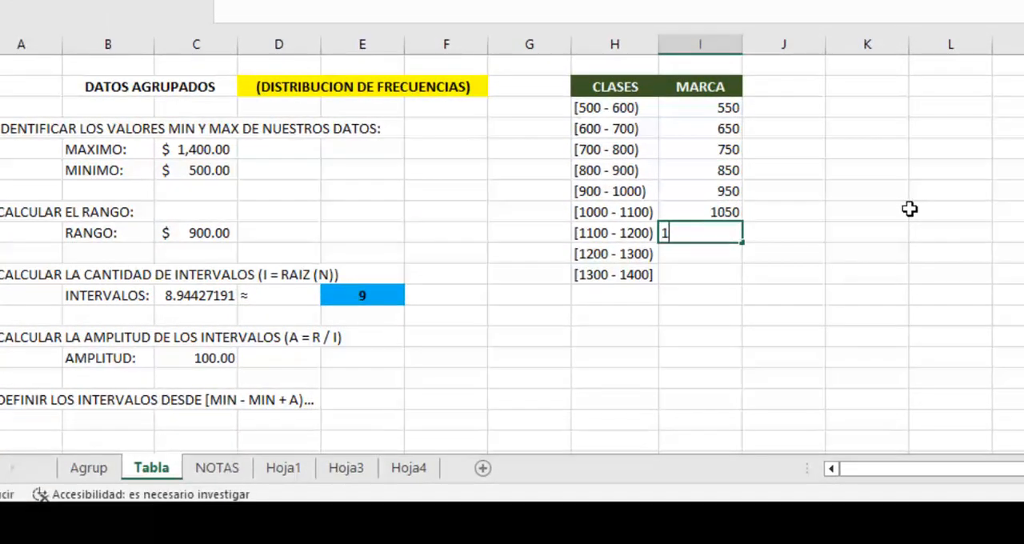
pyautogui.write('150')
pyautogui.press('Return')
pyautogui.write('1250')
pyautogui.press('Return')
pyautogui.write('13')
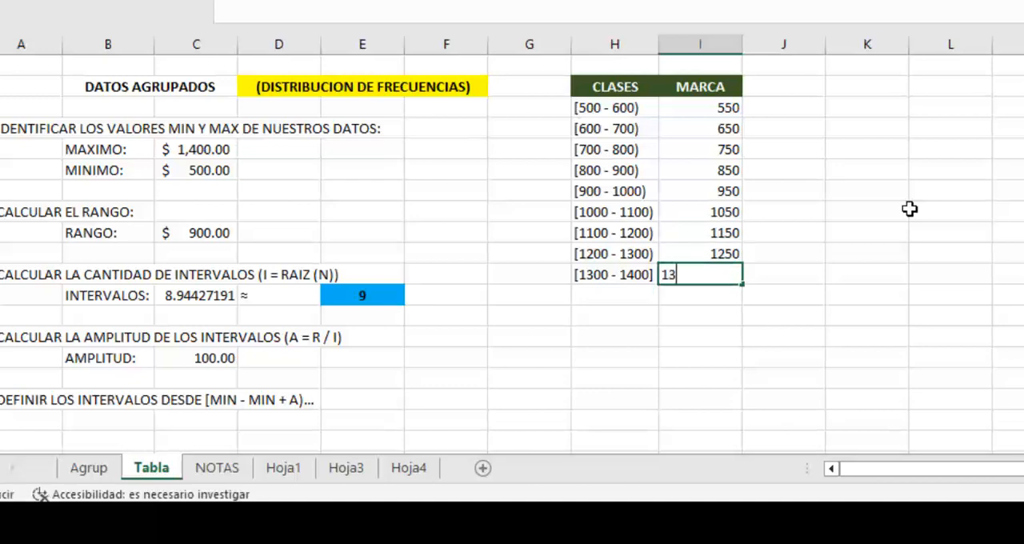
pyautogui.write('50')
pyautogui.press('Return')
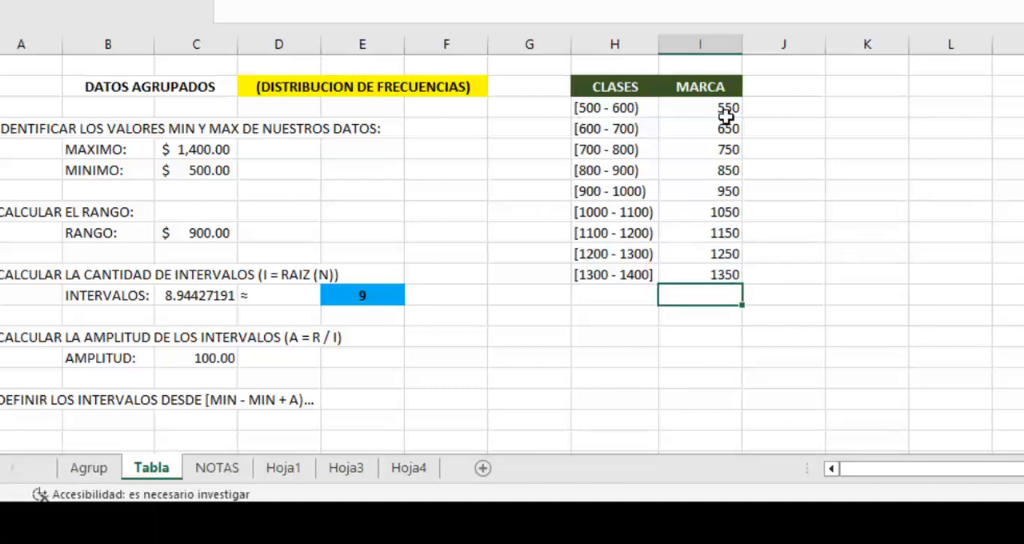
# Step: Copy the MARCA header to J2 and replace its text with Frec. Abs
pyautogui.click(771, 341)
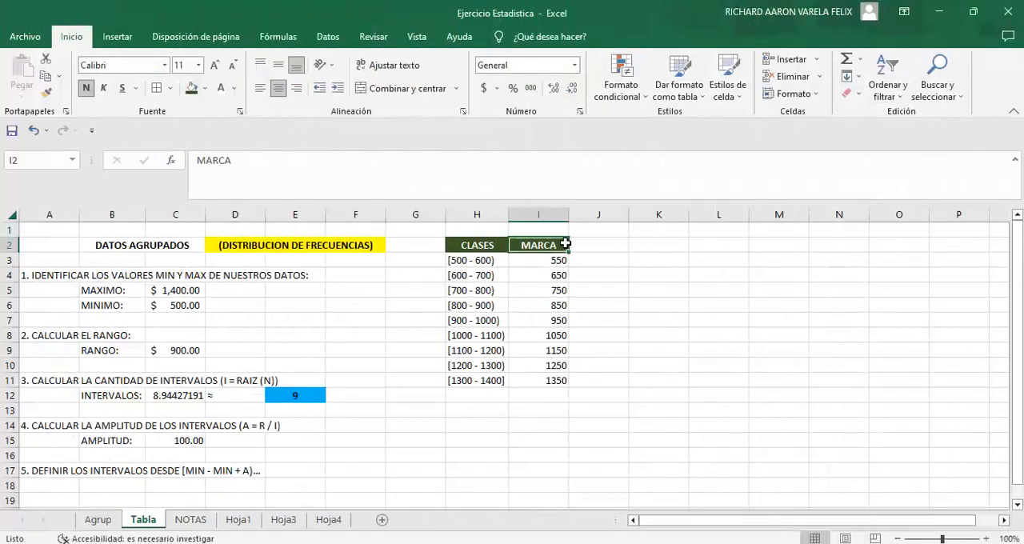
pyautogui.hotkey('ctrl', 'c')
pyautogui.press('Right')
pyautogui.press('Return')
pyautogui.write('Fr')
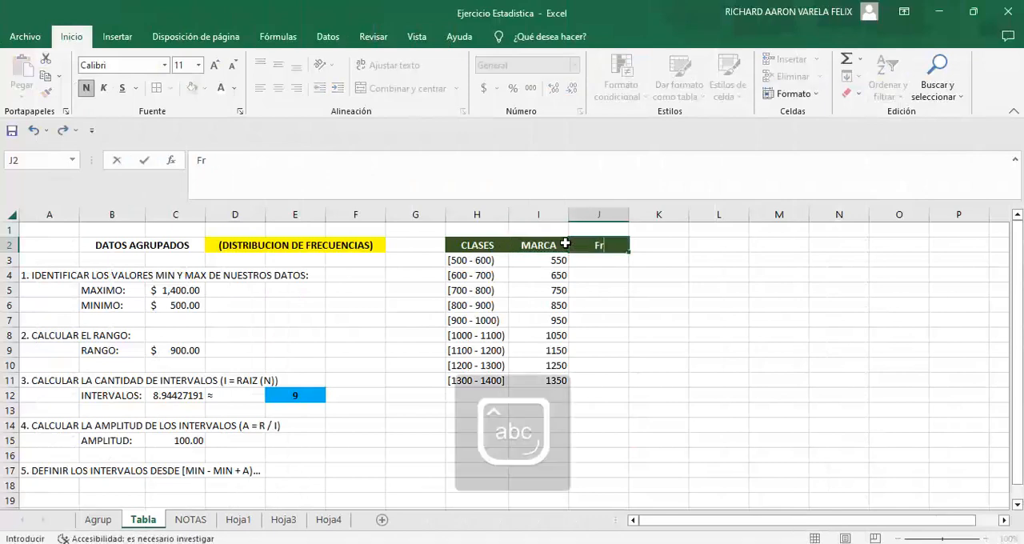
pyautogui.write('ec. Abs.')
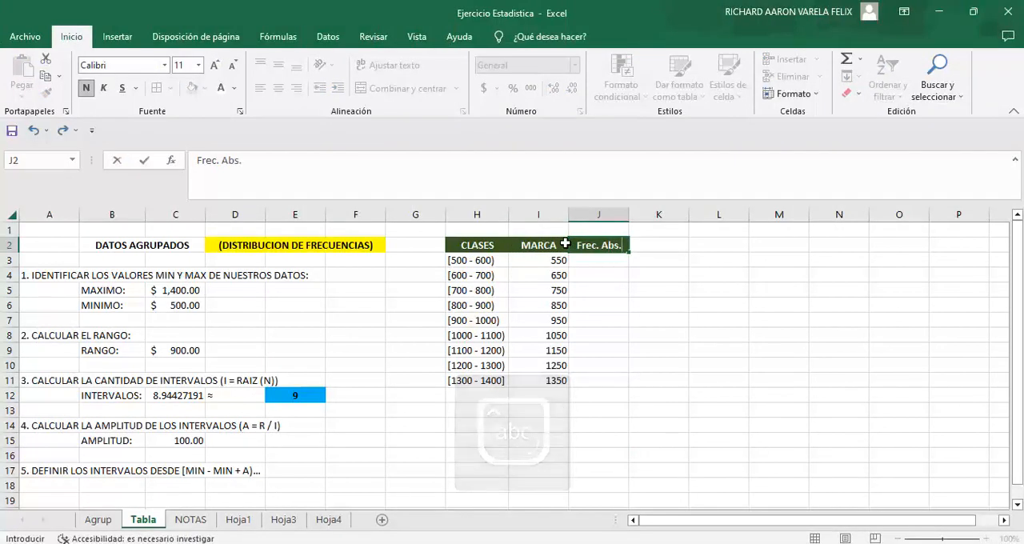
pyautogui.press('Return')
pyautogui.click(590, 454)
pyautogui.click(504, 422)
pyautogui.click(594, 260)
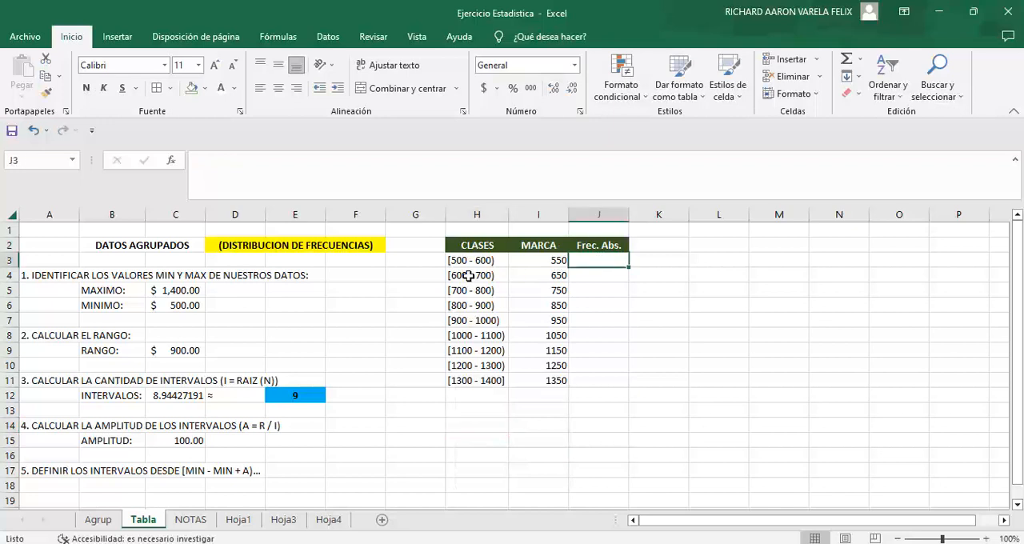
pyautogui.click(473, 262)
pyautogui.click(490, 291)
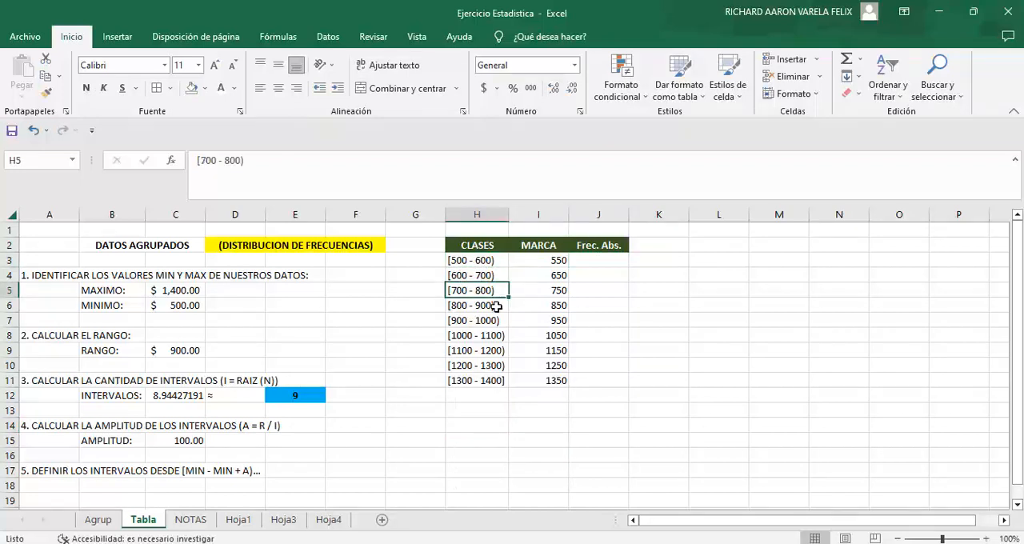
pyautogui.click(492, 381)
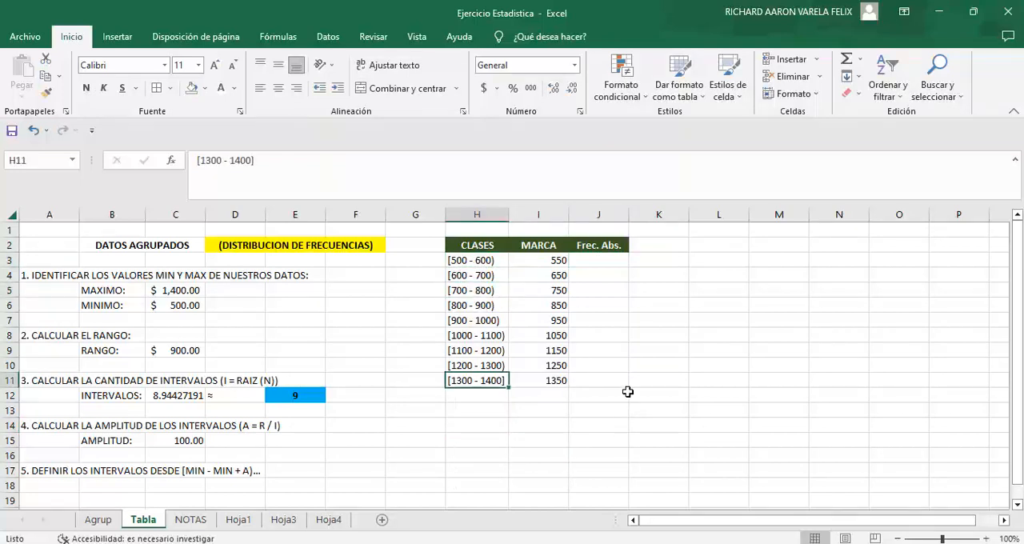
pyautogui.click(609, 258)
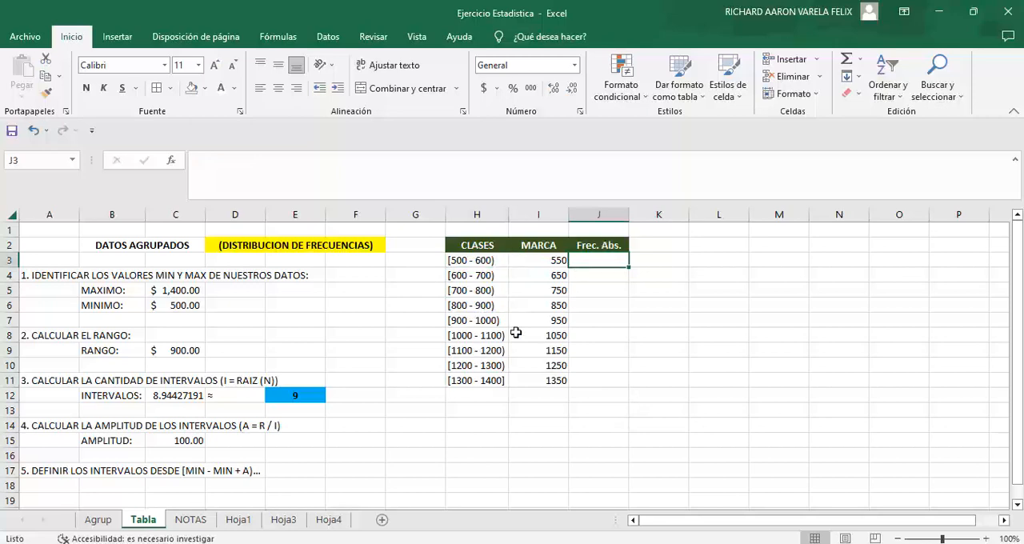
# Step: On the Agrup sheet, highlight the session costs in B8 and B11 with a yellow fill
pyautogui.click(98, 520)
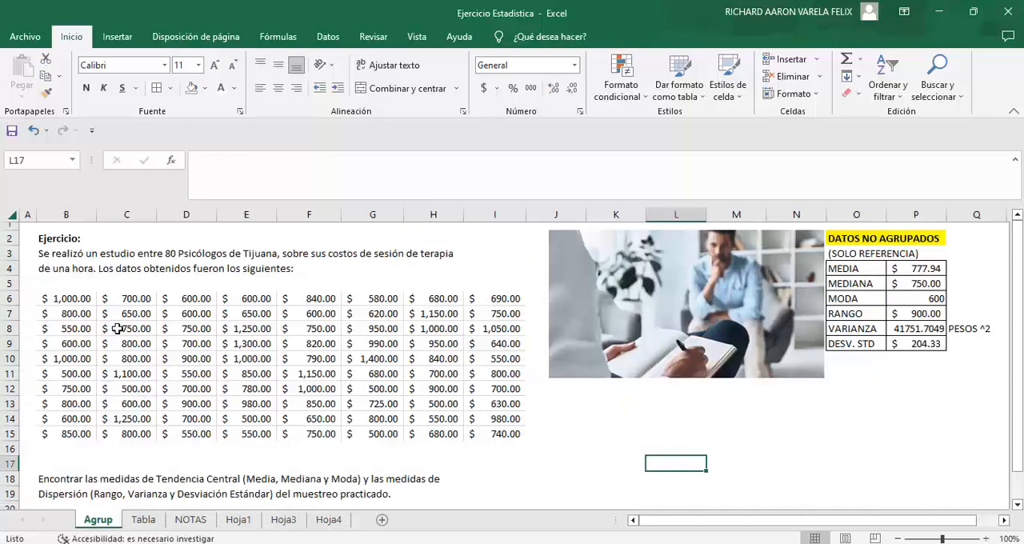
pyautogui.click(87, 322)
pyautogui.click(206, 88)
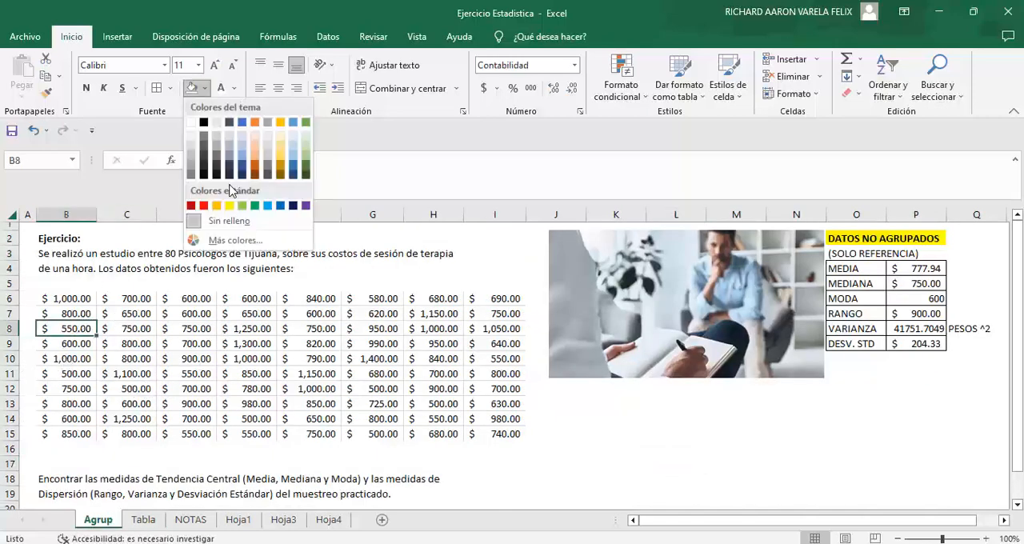
pyautogui.click(232, 196)
pyautogui.click(76, 373)
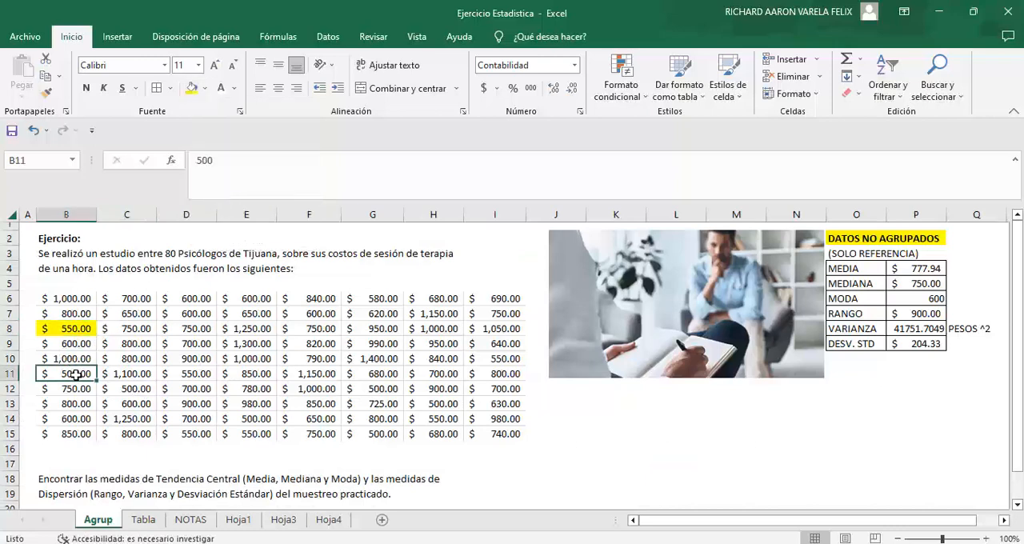
pyautogui.click(191, 88)
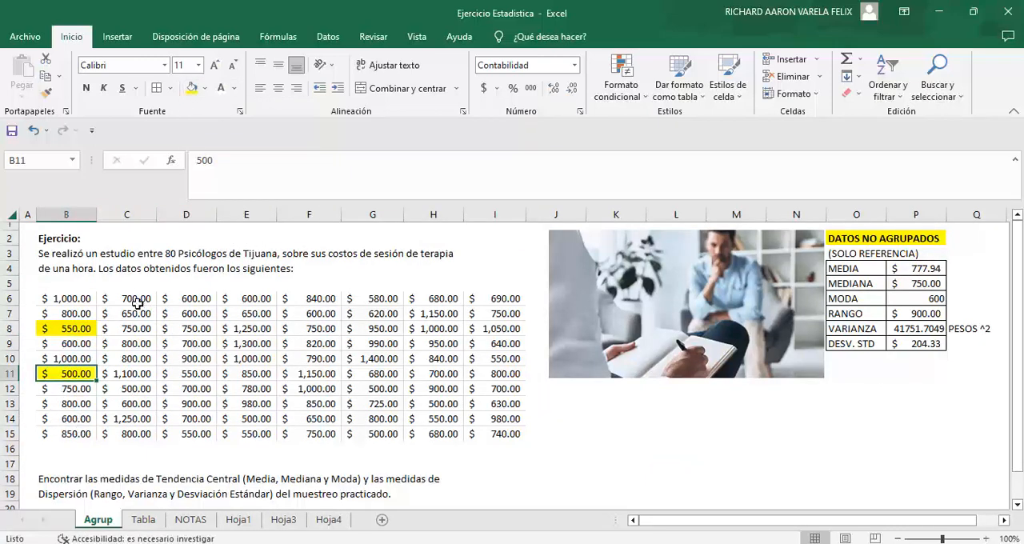
# Step: Fill the remaining session costs between 500 and 599 in columns C to I with yellow
pyautogui.click(140, 390)
pyautogui.keyDown('ctrl'); pyautogui.click(194, 434); pyautogui.keyUp('ctrl')
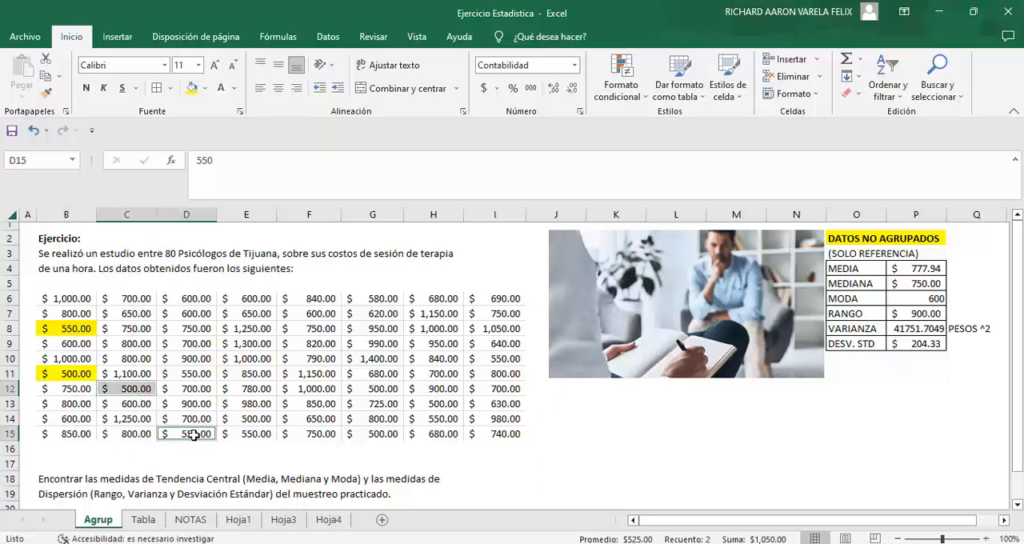
pyautogui.keyDown('ctrl'); pyautogui.click(201, 374); pyautogui.keyUp('ctrl')
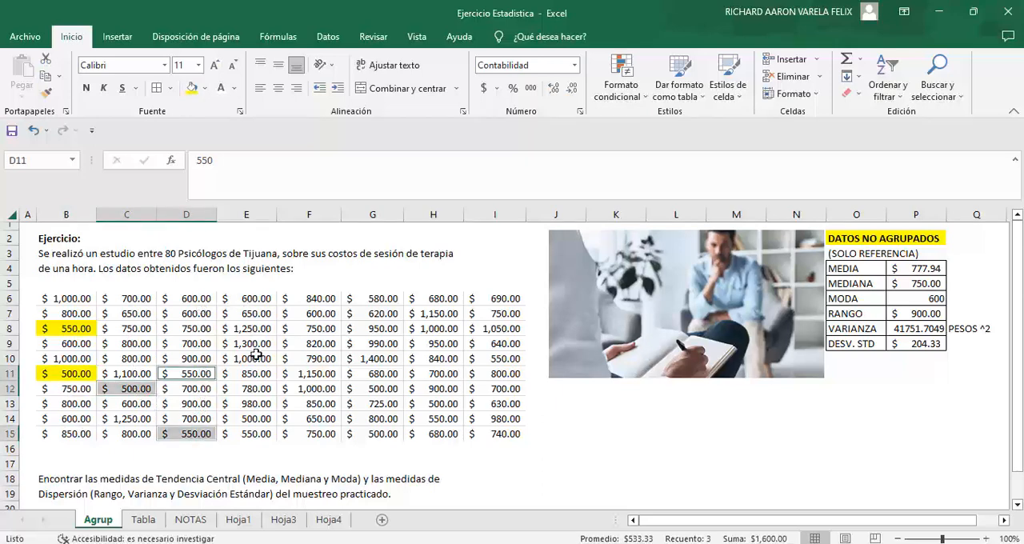
pyautogui.keyDown('ctrl'); pyautogui.click(255, 419); pyautogui.keyUp('ctrl')
pyautogui.keyDown('ctrl'); pyautogui.click(256, 433); pyautogui.keyUp('ctrl')
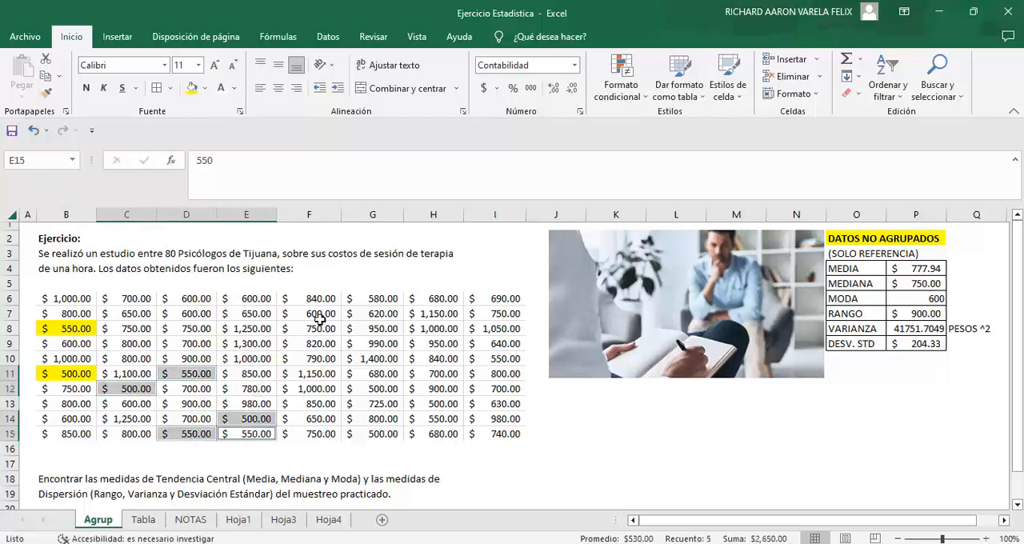
pyautogui.keyDown('ctrl'); pyautogui.click(372, 436); pyautogui.keyUp('ctrl')
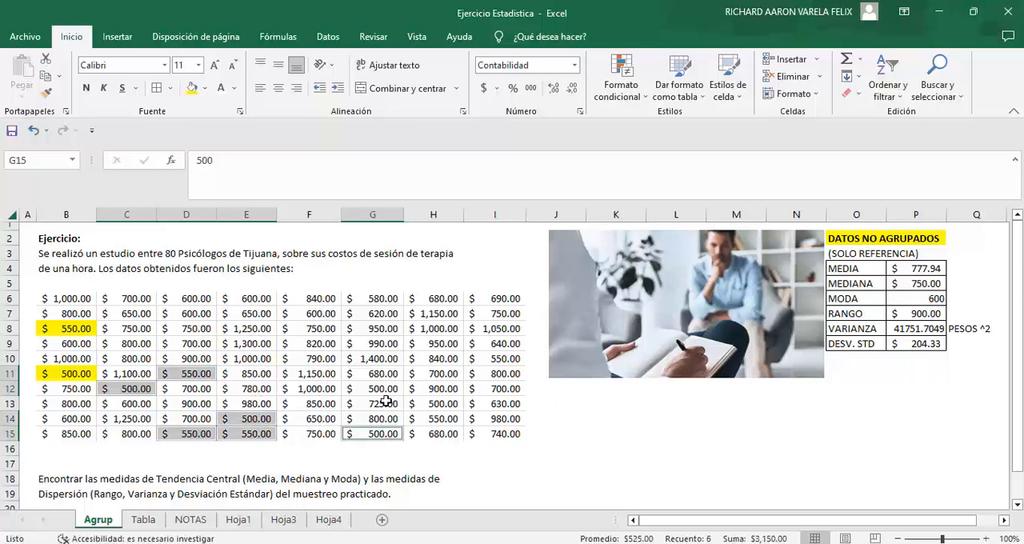
pyautogui.keyDown('ctrl'); pyautogui.click(385, 387); pyautogui.keyUp('ctrl')
pyautogui.keyDown('ctrl'); pyautogui.click(398, 298); pyautogui.keyUp('ctrl')
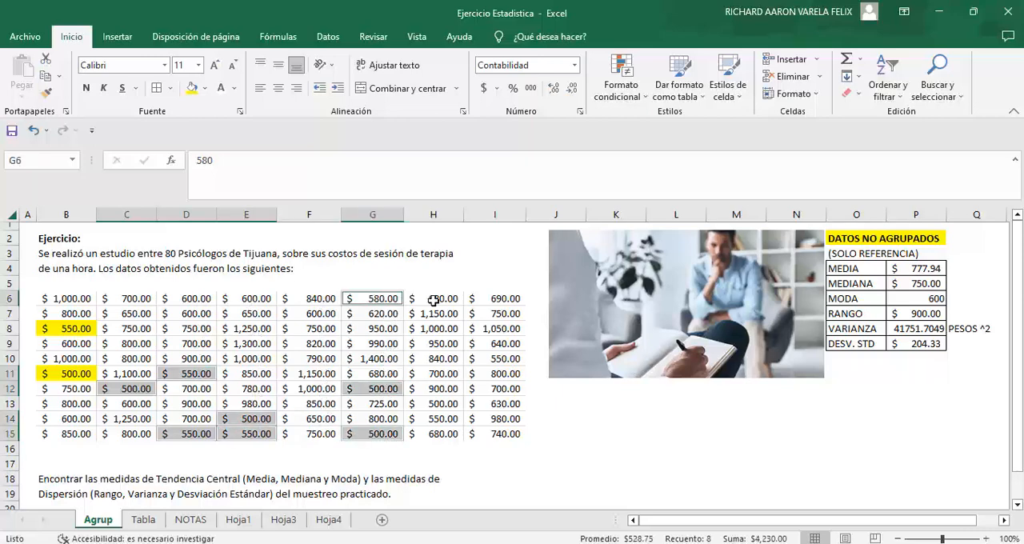
pyautogui.keyDown('ctrl'); pyautogui.click(441, 404); pyautogui.keyUp('ctrl')
pyautogui.keyDown('ctrl'); pyautogui.click(452, 418); pyautogui.keyUp('ctrl')
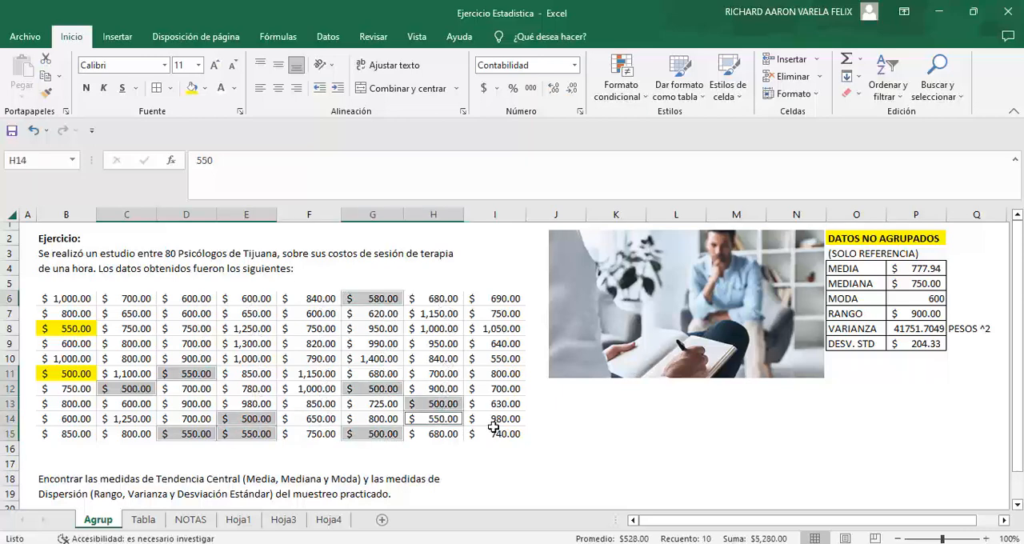
pyautogui.keyDown('ctrl'); pyautogui.click(508, 361); pyautogui.keyUp('ctrl')
pyautogui.click(191, 88)
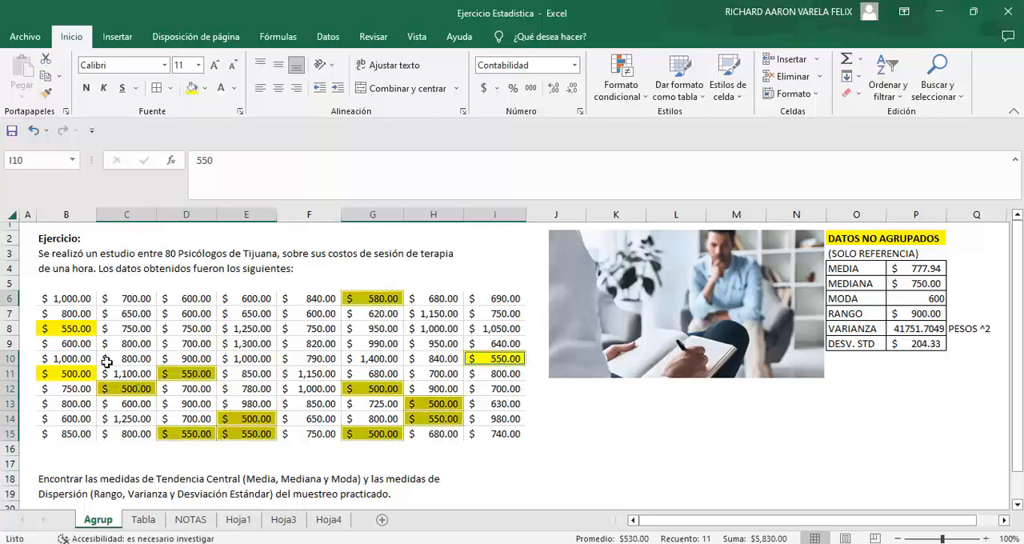
# Step: Count the yellow-highlighted costs and enter 13 as the [500 - 600) class frequency in J3 of the Tabla sheet
pyautogui.keyDown('ctrl'); pyautogui.click(80, 328); pyautogui.keyUp('ctrl')
pyautogui.keyDown('ctrl'); pyautogui.click(80, 373); pyautogui.keyUp('ctrl')
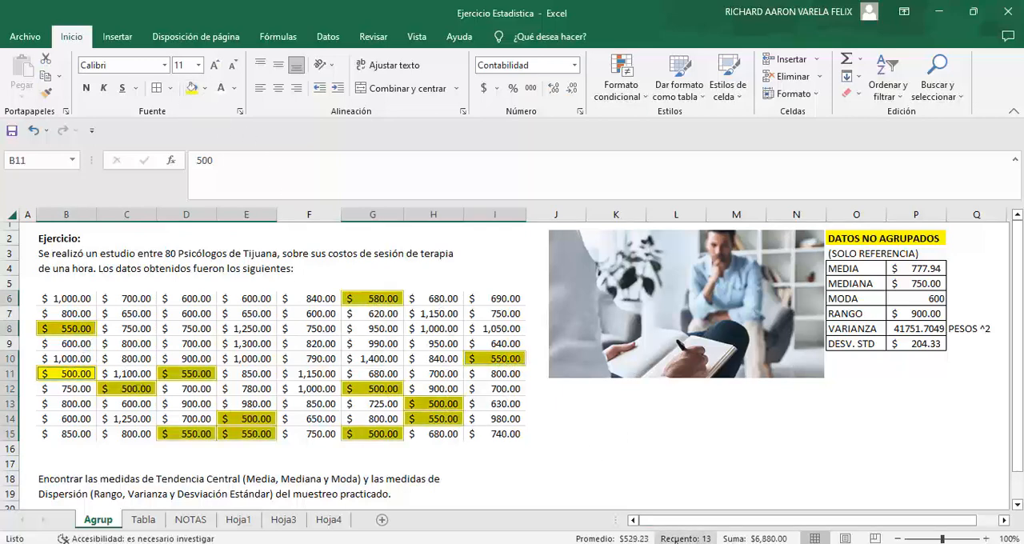
pyautogui.click(600, 479)
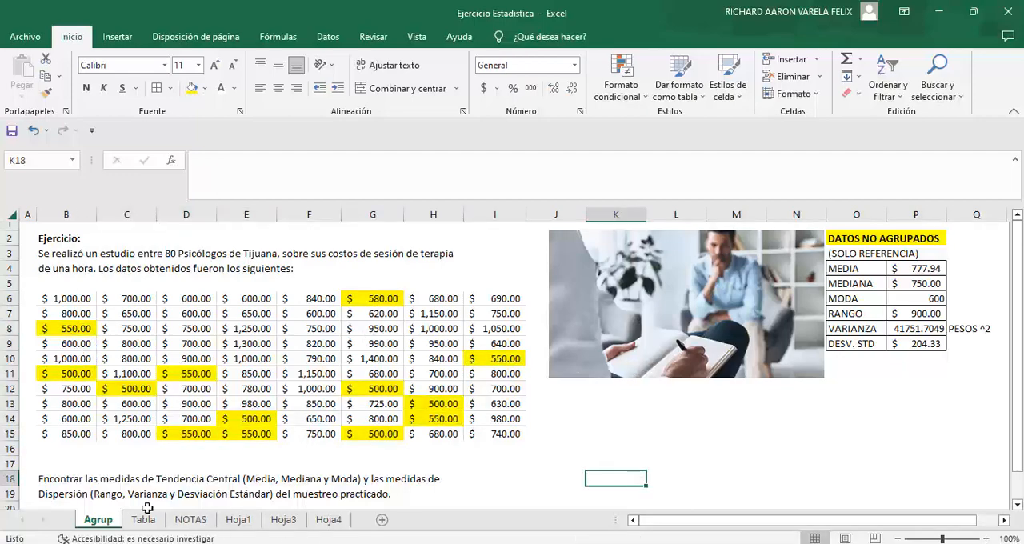
pyautogui.click(143, 519)
pyautogui.write('1')
pyautogui.press('Return')
# Step: Remove the fill color from the session costs in B6:I15 on the Agrup sheet
pyautogui.click(98, 519)
pyautogui.moveTo(72, 298); pyautogui.dragTo(512, 433)
pyautogui.click(203, 87)
pyautogui.click(229, 283)
pyautogui.click(648, 446)
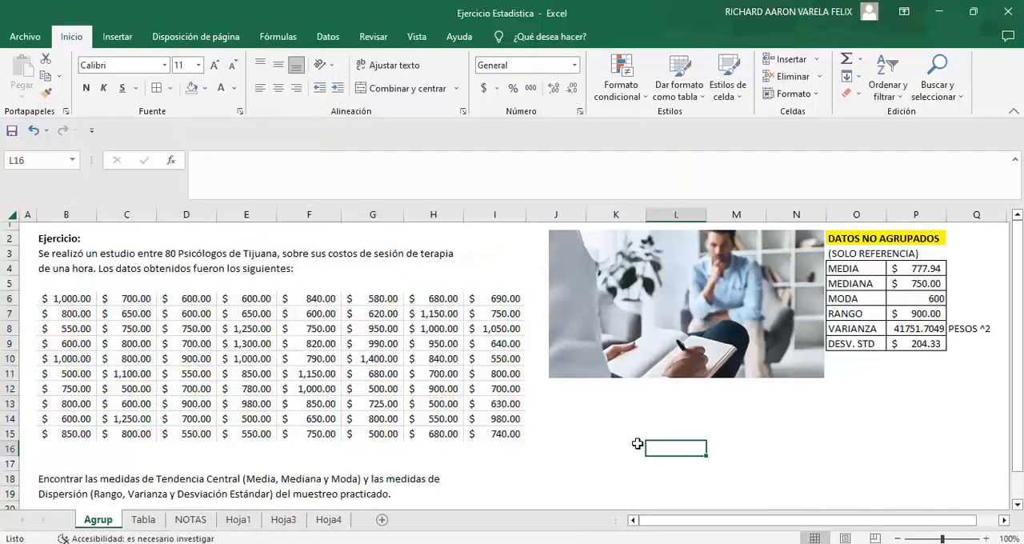
# Step: Set a between rule of 500 to 599 to highlight session costs in B6:I15 with light red fill and dark red text
pyautogui.moveTo(86, 298); pyautogui.dragTo(512, 433)
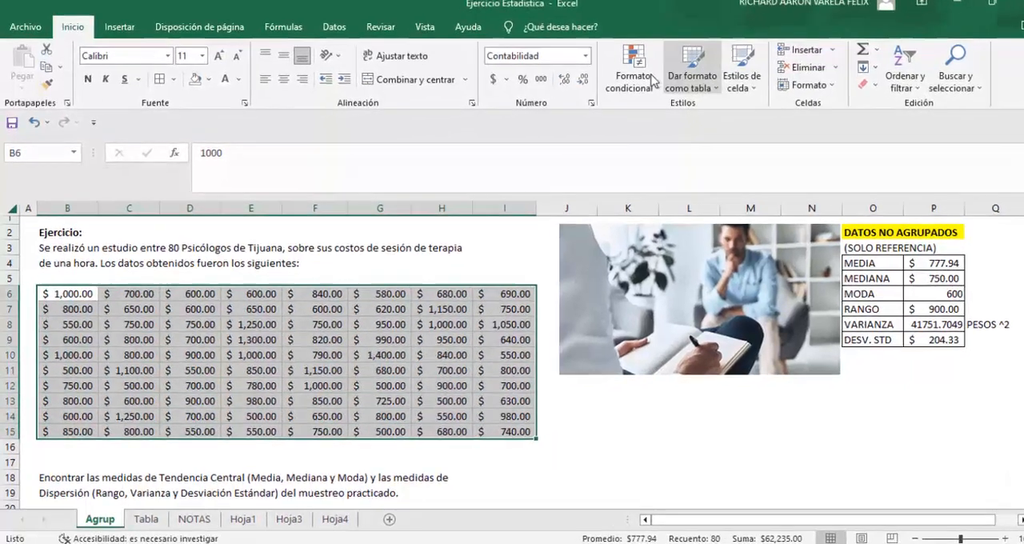
pyautogui.click(622, 84)
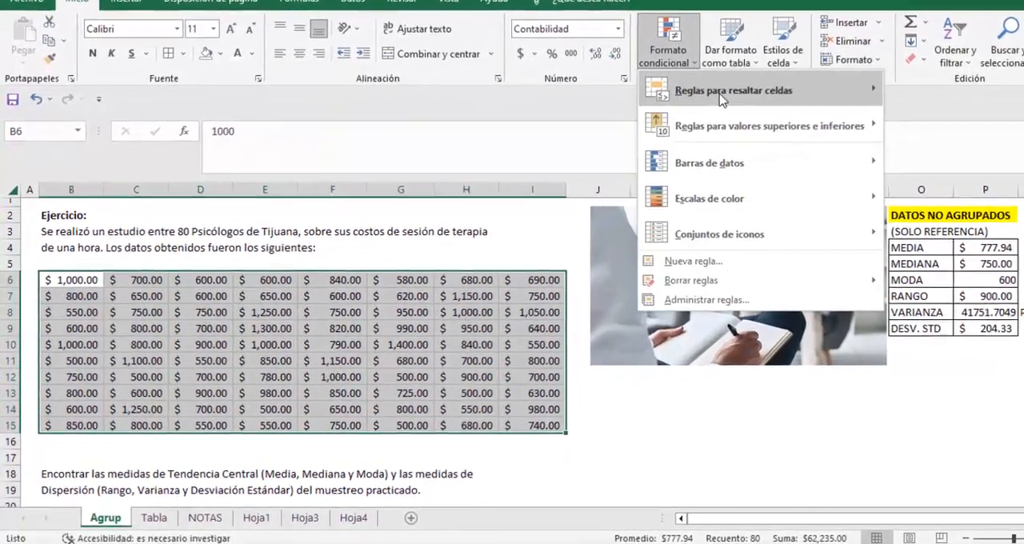
pyautogui.moveTo(695, 121)
pyautogui.click(971, 164)
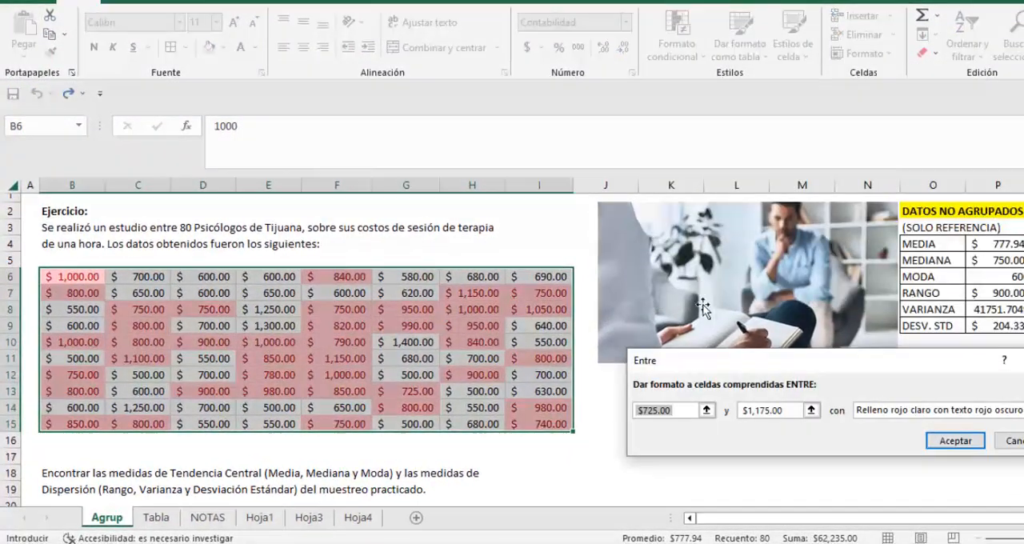
pyautogui.write('500')
pyautogui.press('Tab')
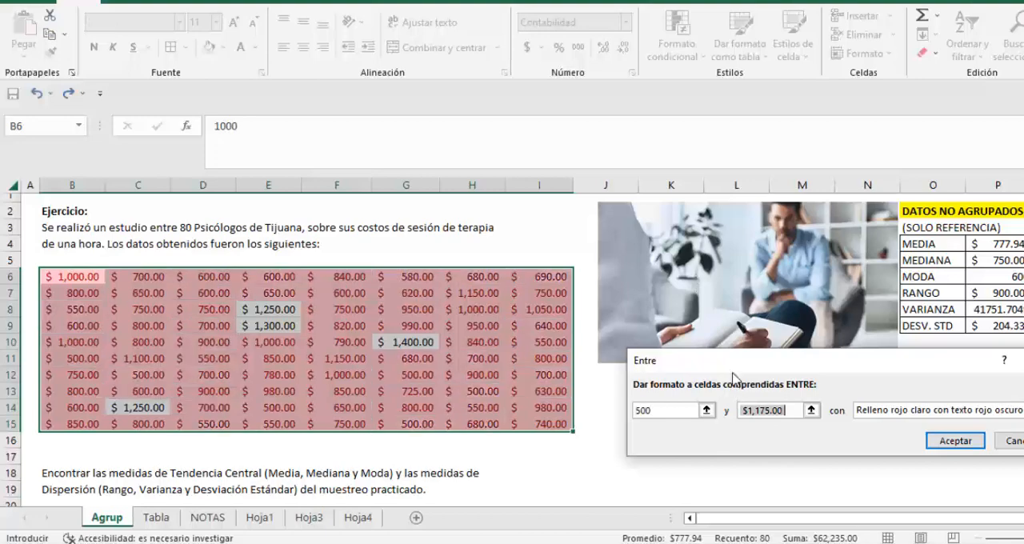
pyautogui.write('599')
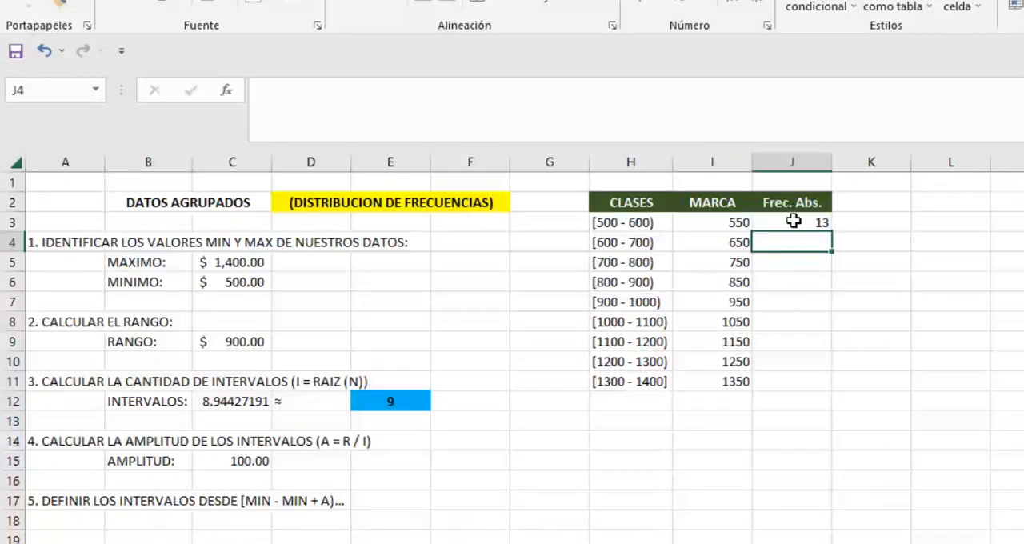
# Step: Highlight session costs between 600 and 699 with conditional formatting and record 17 in J4 of the Tabla sheet
pyautogui.click(793, 222)
pyautogui.click(786, 242)
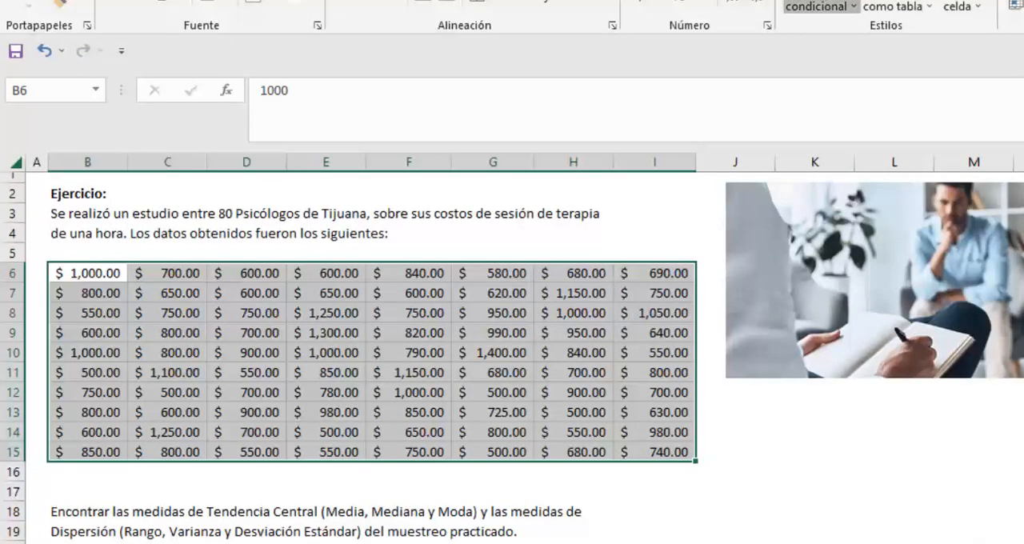
pyautogui.click(818, 6)
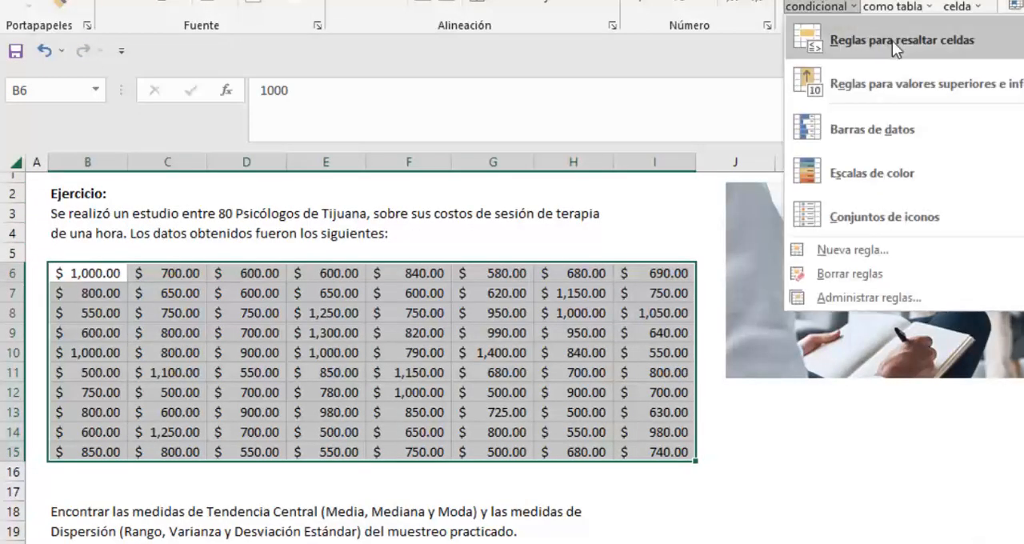
pyautogui.click(1023, 129)
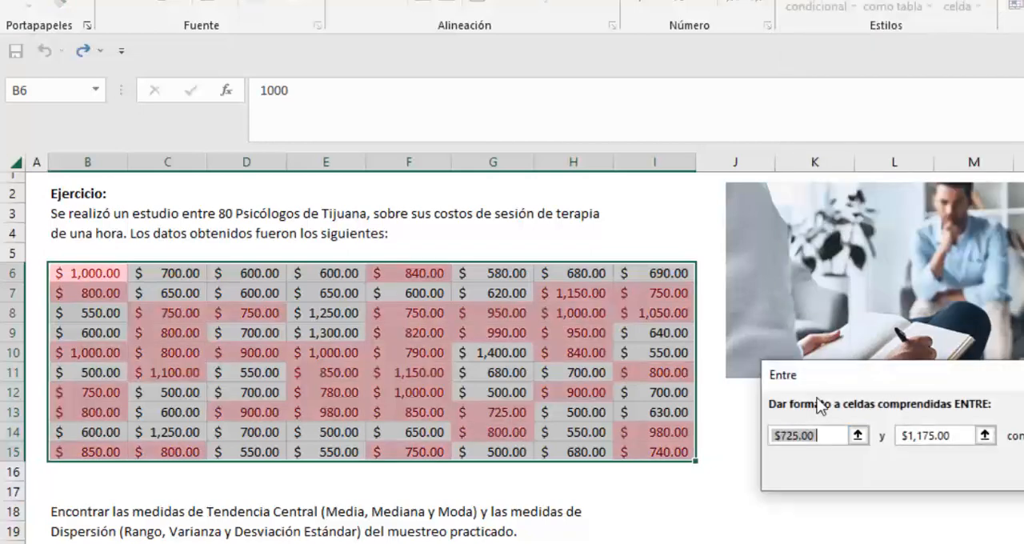
pyautogui.write('600')
pyautogui.press('Tab')
pyautogui.write('699')
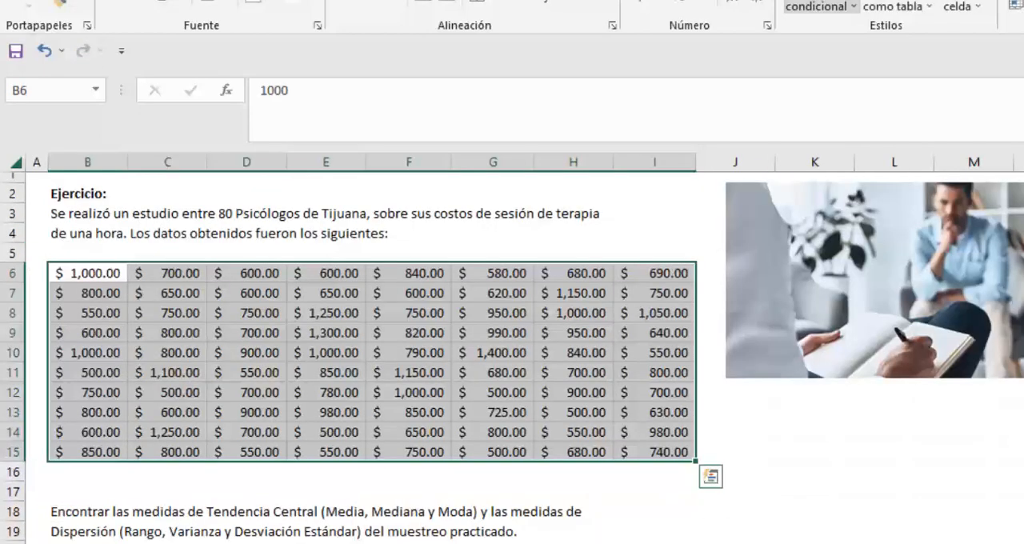
# Step: Highlight session costs between 700 and 799 with the conditional rule and record 16 in J5 of the Tabla sheet
pyautogui.write('700')
pyautogui.press('Tab')
pyautogui.write('799')
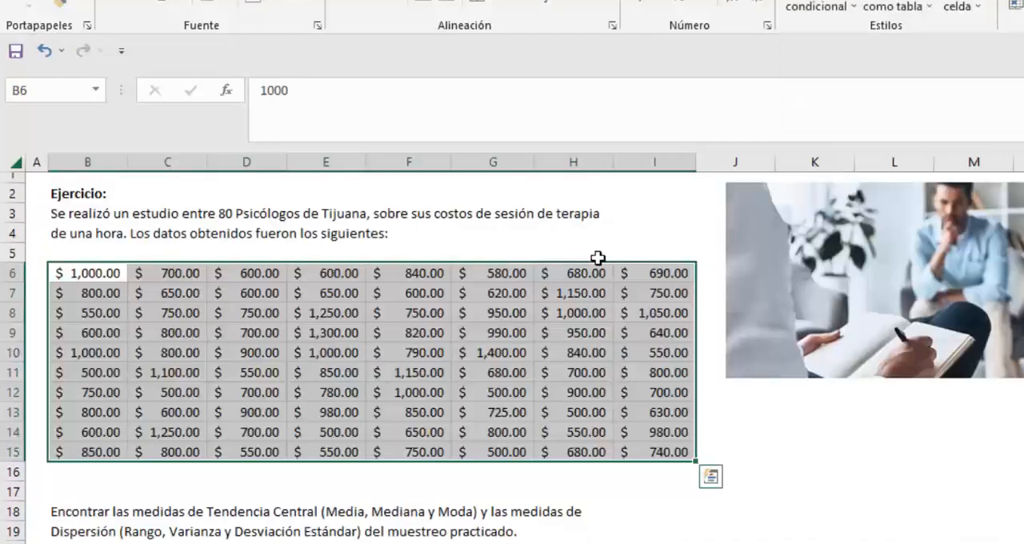
# Step: Highlight session costs between 800 and 899 with conditional formatting and record 13 in J6 of the Tabla sheet
pyautogui.click(821, 8)
pyautogui.click(1022, 126)
pyautogui.write('800')
pyautogui.press('Tab')
pyautogui.write('899')
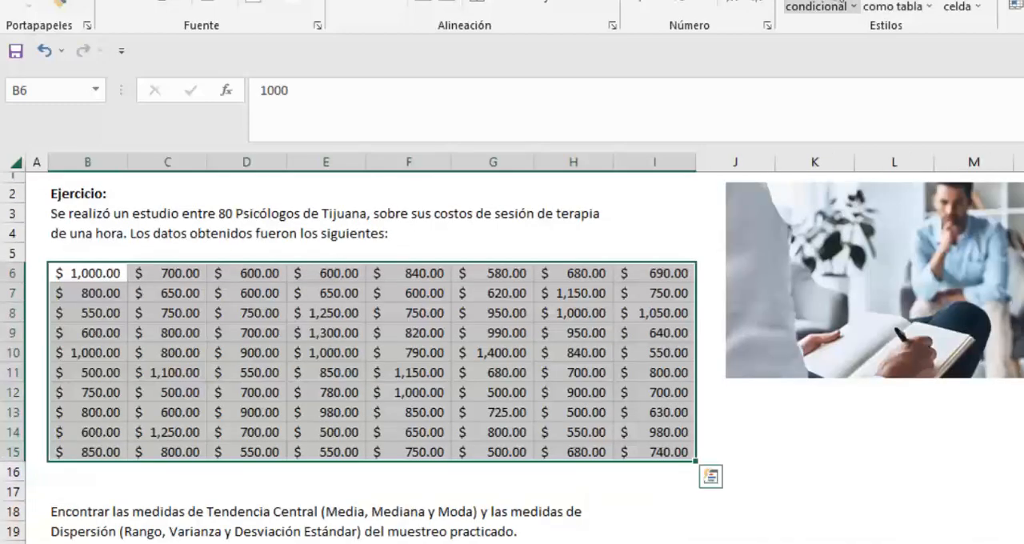
# Step: Highlight session costs between 900 and 999 with conditional formatting and record 8 in J7 of the Tabla sheet
pyautogui.click(835, 3)
pyautogui.click(1022, 127)
pyautogui.write('900')
pyautogui.press('Tab')
pyautogui.write('999')
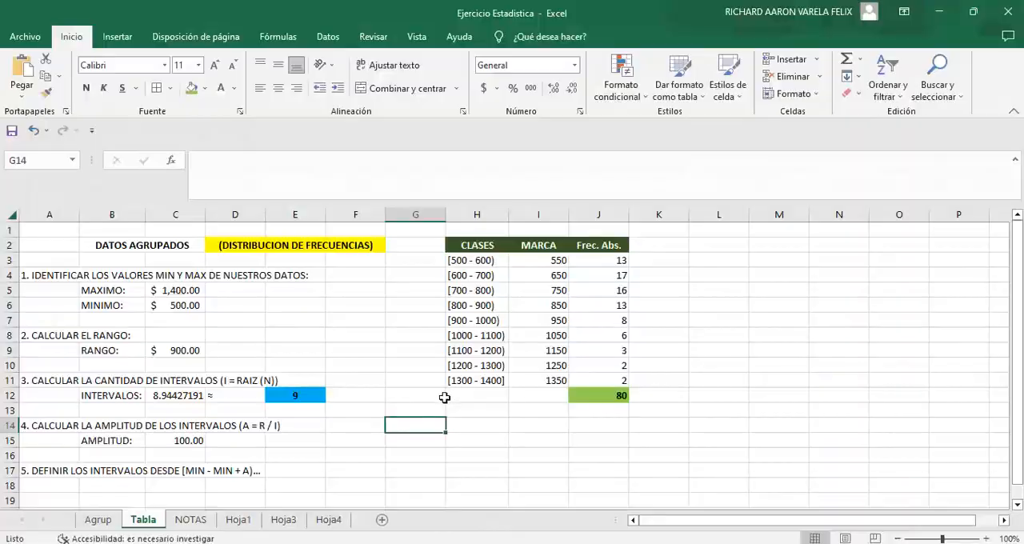
# Step: Enter the heading 6. CALCULAR LA MEDIA in cell G14 of the Tabla sheet
pyautogui.write('6')
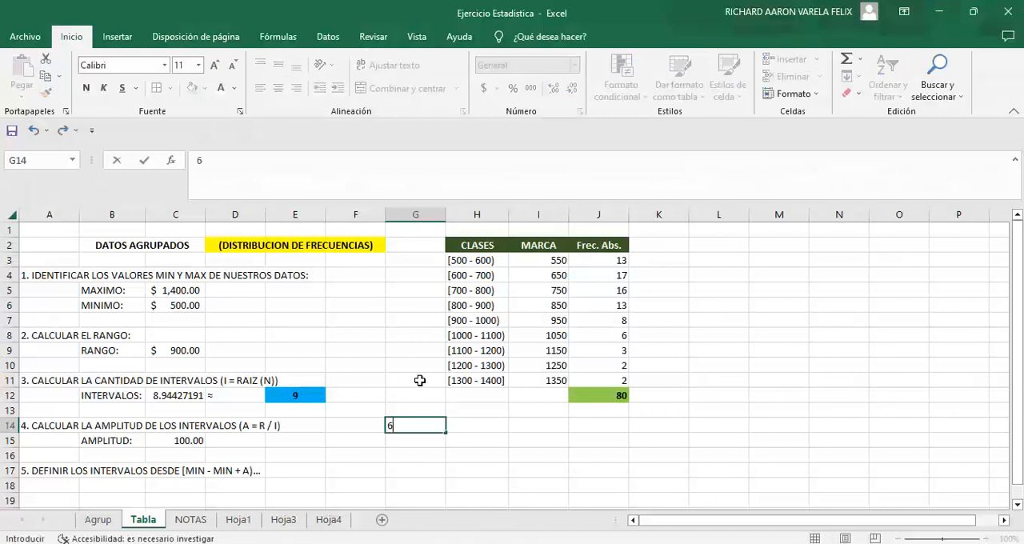
pyautogui.write('. CALCULAR LA MEDIA')
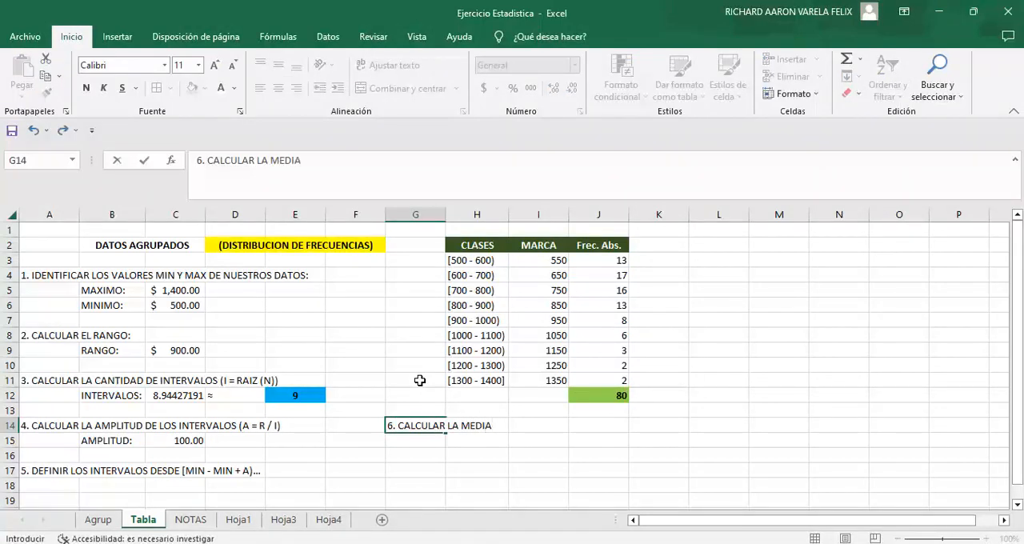
pyautogui.press('Return')
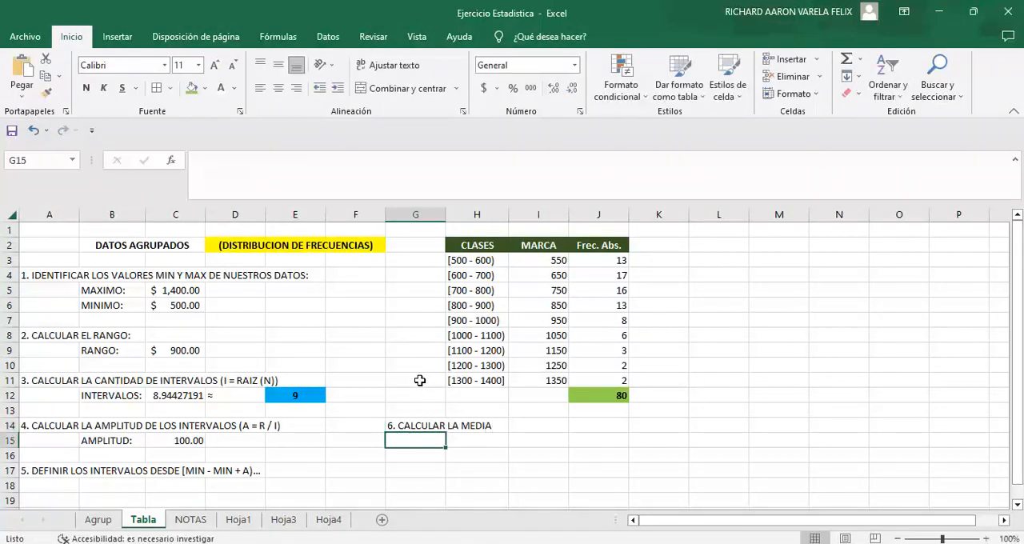
# Step: Paste the grouped-mean formula picture, shrink it and place it below and to the right of the frequency table
pyautogui.hotkey('ctrl', 'v')
pyautogui.moveTo(565, 479); pyautogui.dragTo(822, 416)
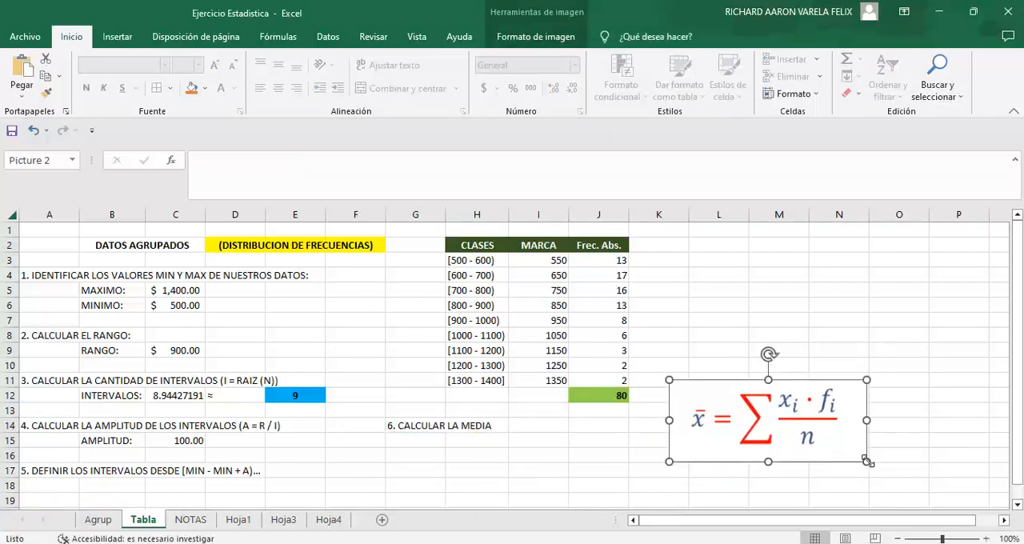
pyautogui.moveTo(867, 462); pyautogui.dragTo(824, 445)
pyautogui.moveTo(781, 414); pyautogui.dragTo(800, 413)
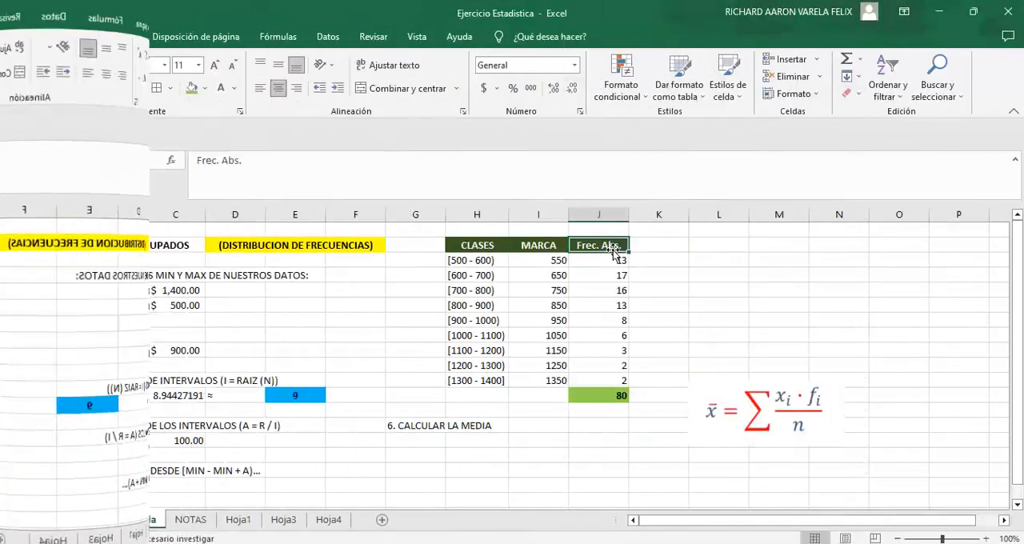
# Step: Copy the Frec. Abs. header to K2 and replace its text with X_i * f_i
pyautogui.hotkey('ctrl', 'c')
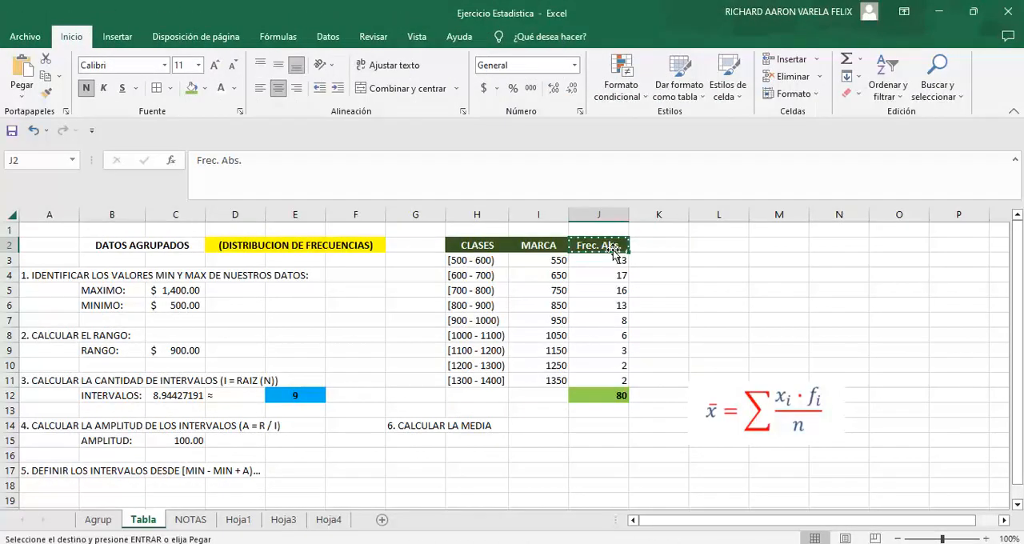
pyautogui.press('Right')
pyautogui.press('Return')
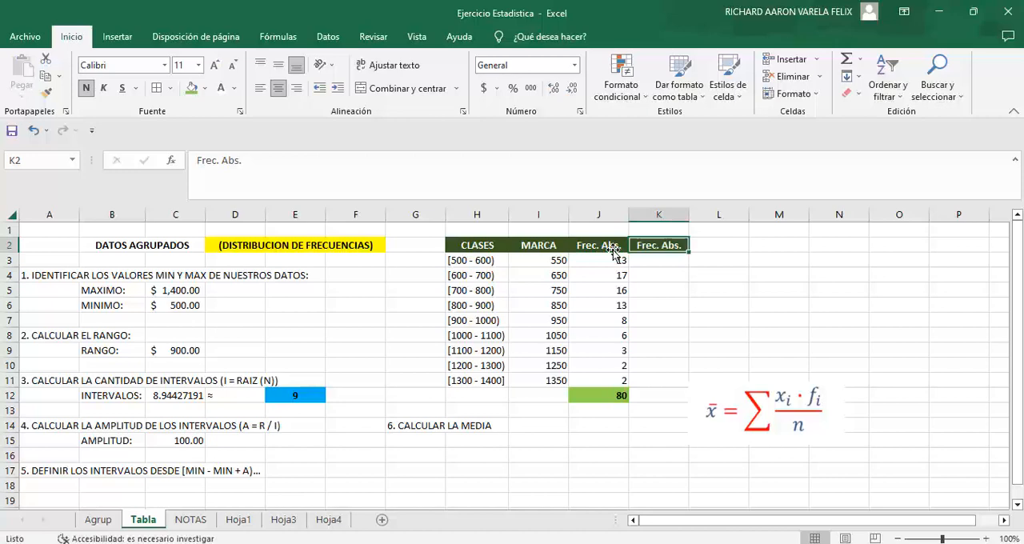
pyautogui.write('X')
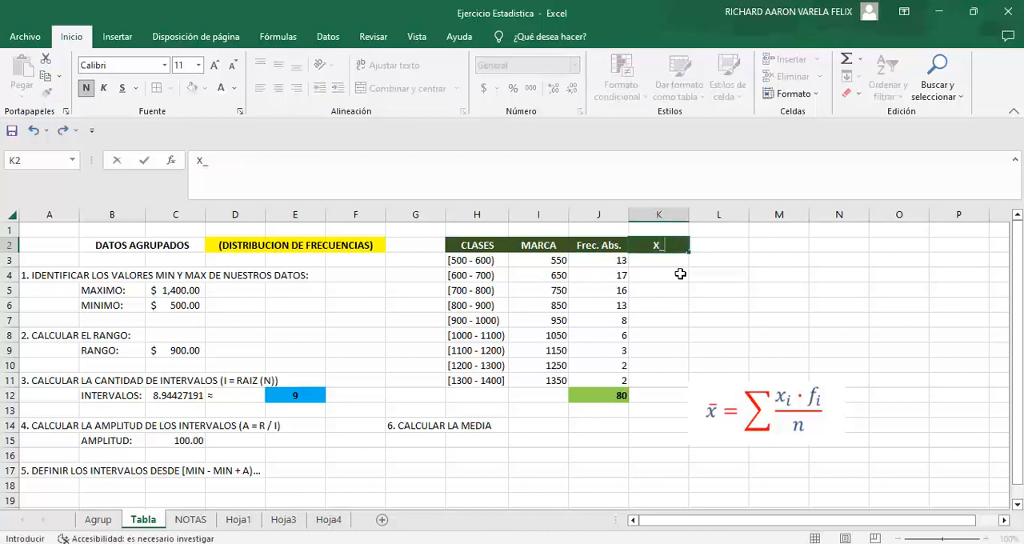
pyautogui.write('_I')
pyautogui.press('BackSpace')
pyautogui.press('capslock')
pyautogui.write('i')
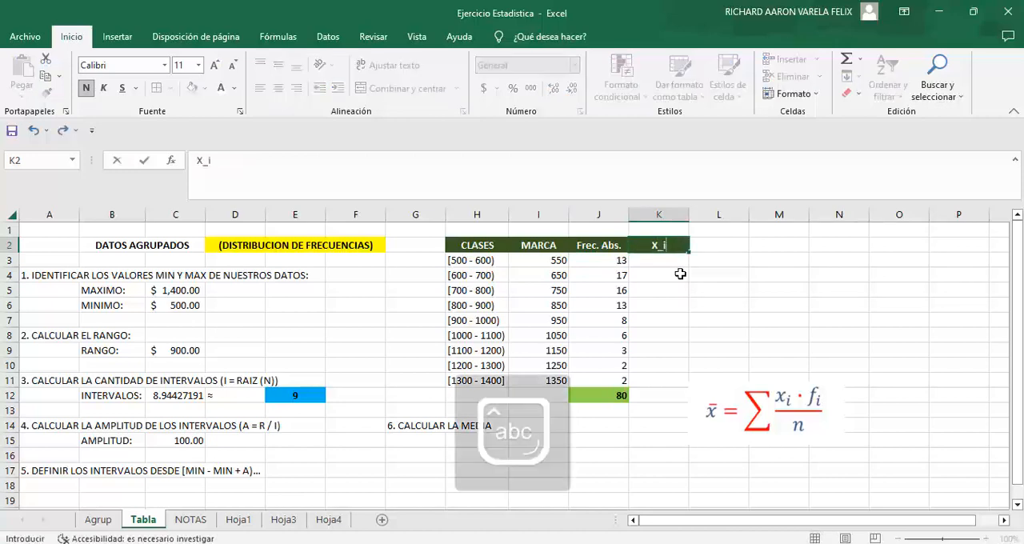
pyautogui.write(' * f_i')
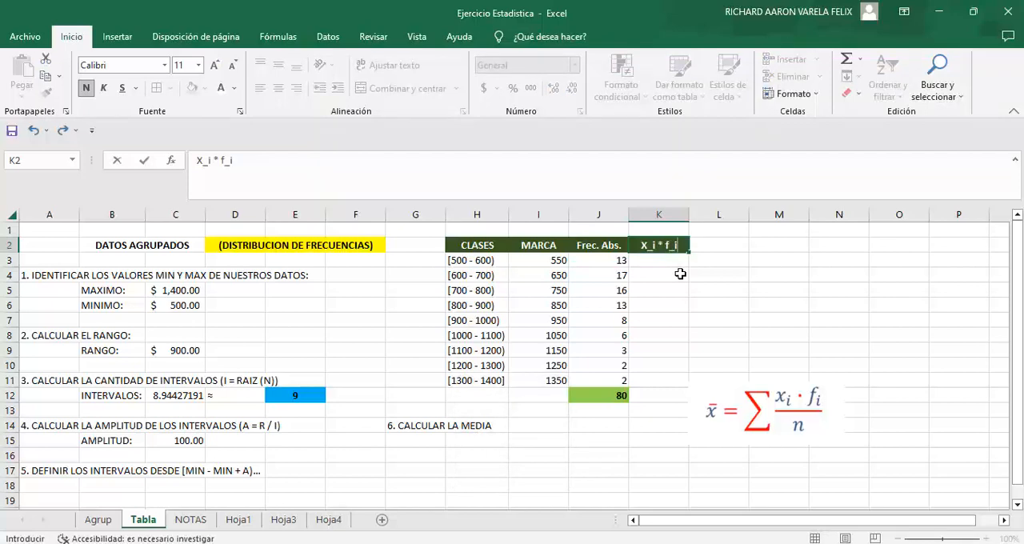
pyautogui.press('Return')
# Step: Enter the product formula +I3*J3 in K3, fill it down to K11, and move the formula picture away from column K
pyautogui.write('=+I3*J3')
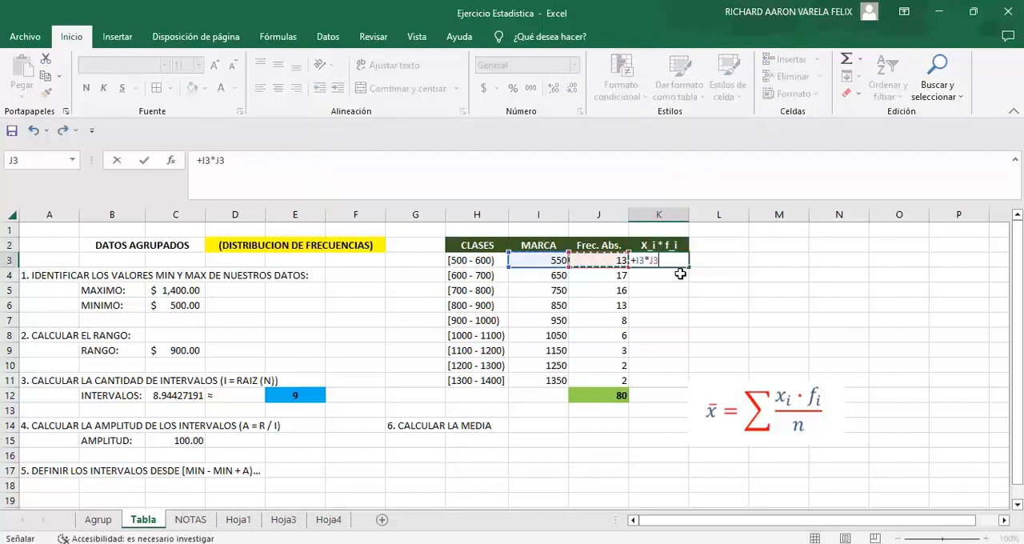
pyautogui.hotkey('ctrl', 'Return')
pyautogui.moveTo(689, 266); pyautogui.dragTo(665, 382)
pyautogui.click(740, 350)
pyautogui.moveTo(681, 433); pyautogui.dragTo(736, 434)
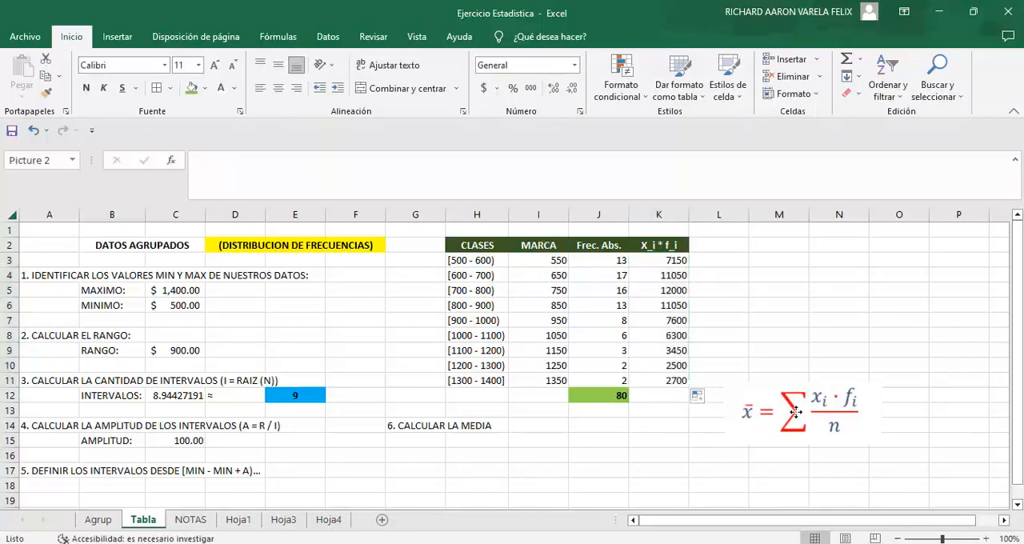
# Step: Sum K3:K11 in cell K12 and give the total the same green fill as J12
pyautogui.click(664, 397)
pyautogui.click(847, 58)
pyautogui.press('Return')
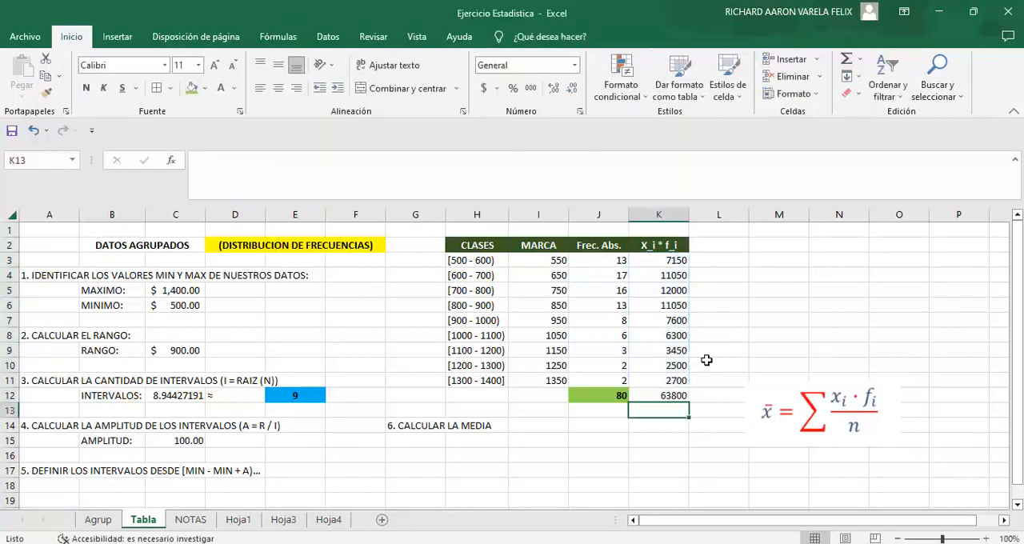
pyautogui.click(669, 396)
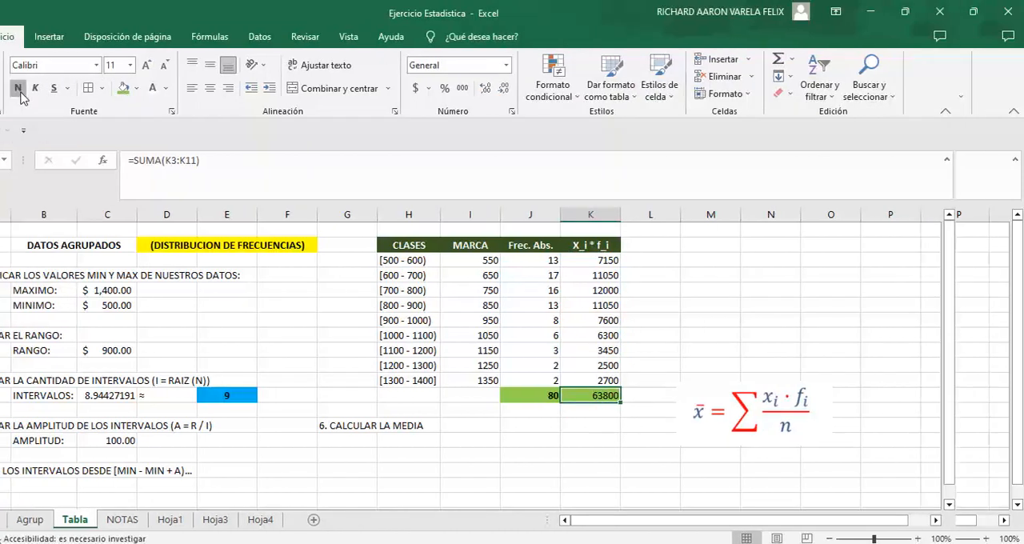
# Step: Calculate the mean in I14 with the formula =K12/J12 and show it in bold with the Contabilidad number format
pyautogui.click(400, 425)
pyautogui.click(530, 432)
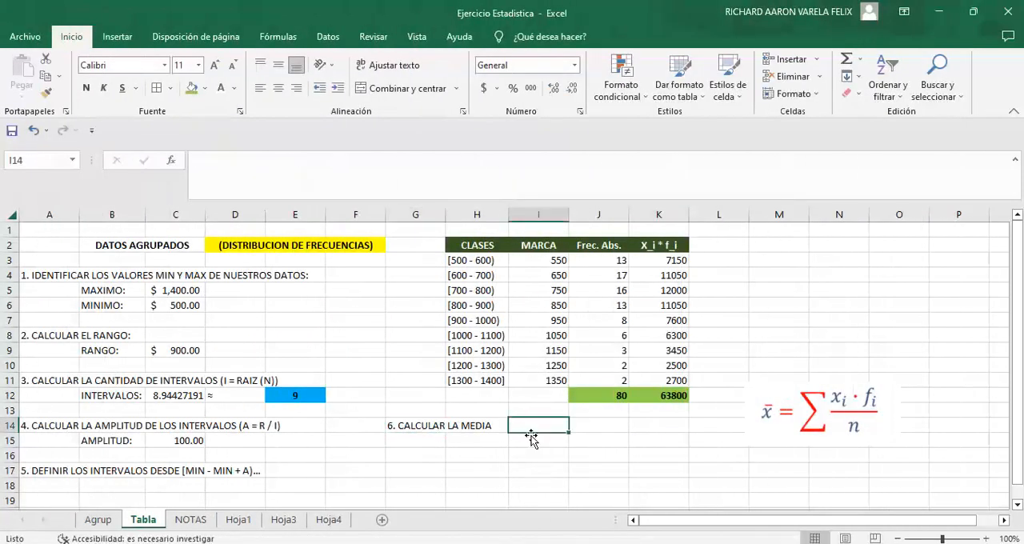
pyautogui.write('=')
pyautogui.press('Up')
pyautogui.press('Up')
pyautogui.press('Up')
pyautogui.press('Right')
pyautogui.press('Right')
pyautogui.press('Down')
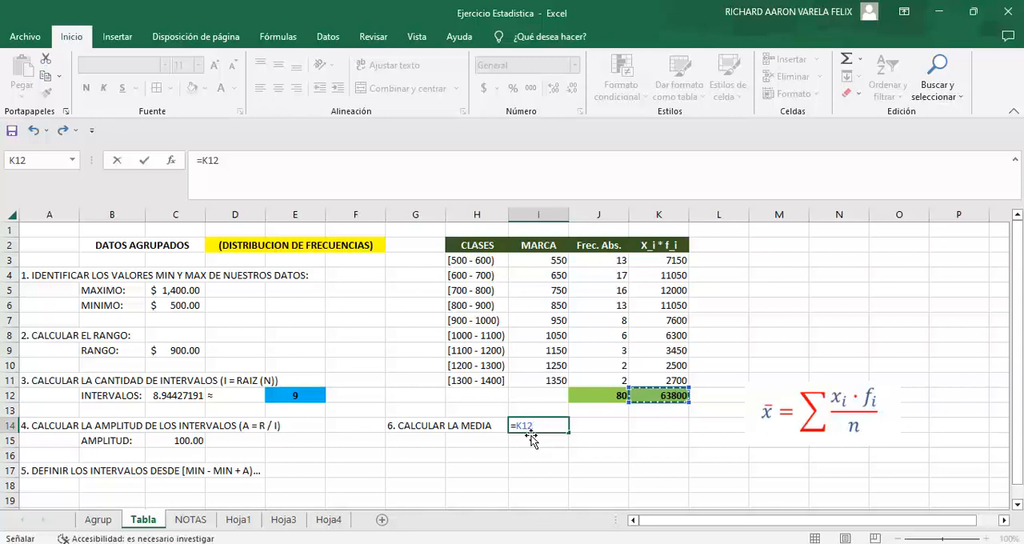
pyautogui.write('/')
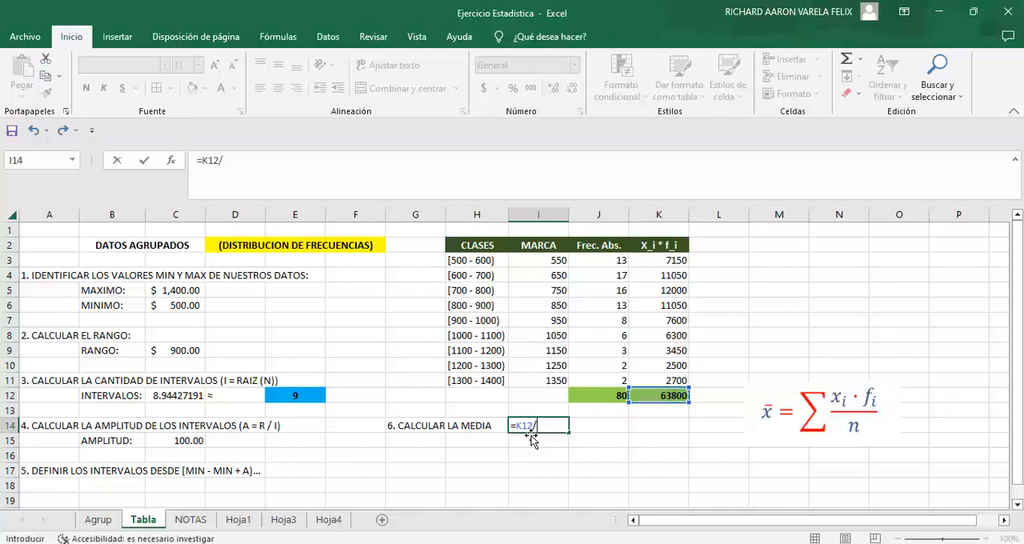
pyautogui.press('Left')
pyautogui.press('Up')
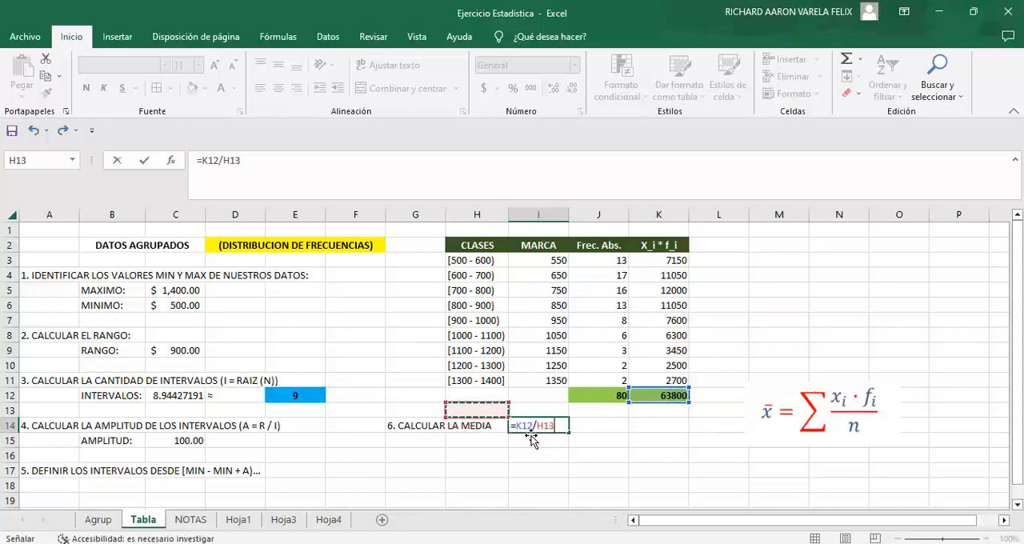
pyautogui.press('Up')
pyautogui.press('Right')
pyautogui.press('Right')
pyautogui.hotkey('ctrl', 'Return')
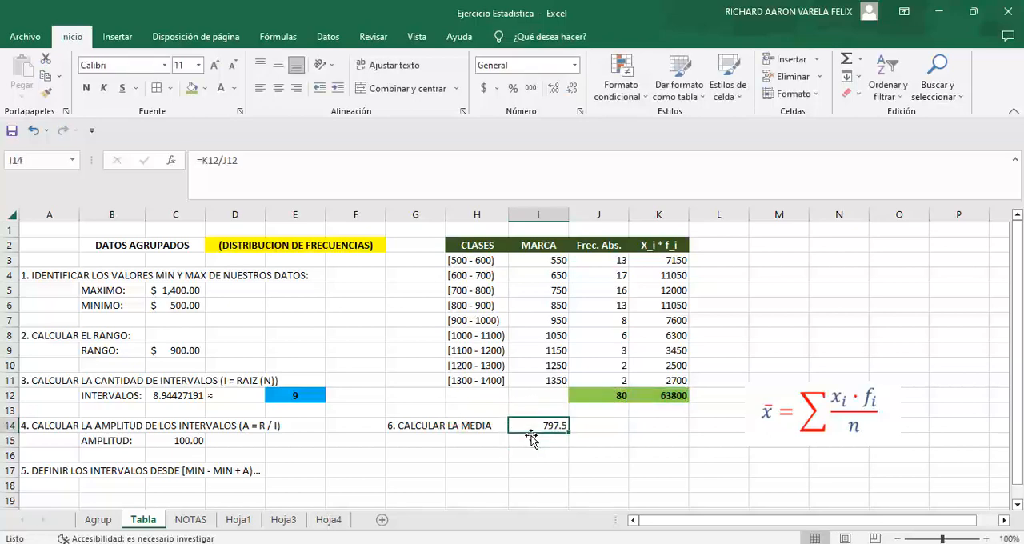
pyautogui.click(574, 65)
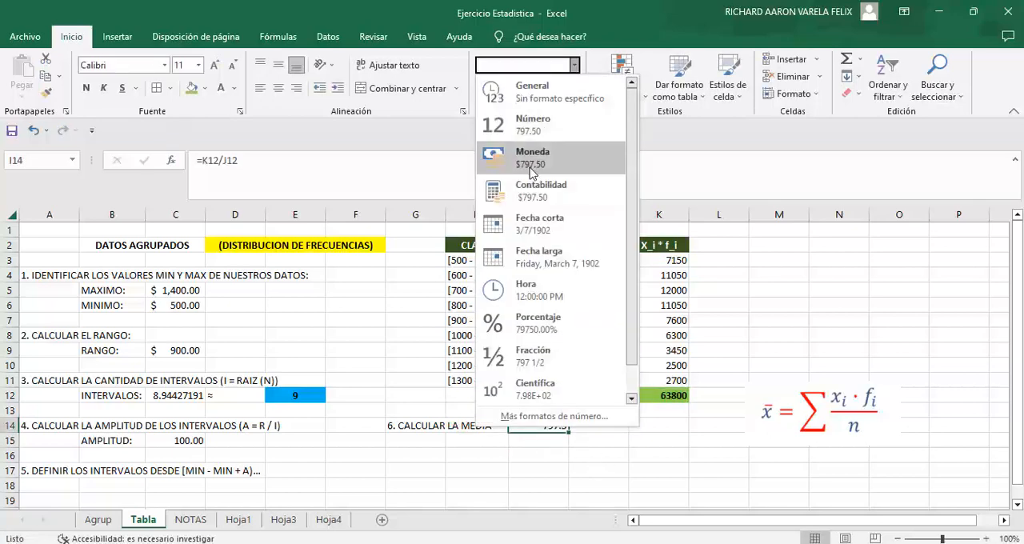
pyautogui.click(579, 210)
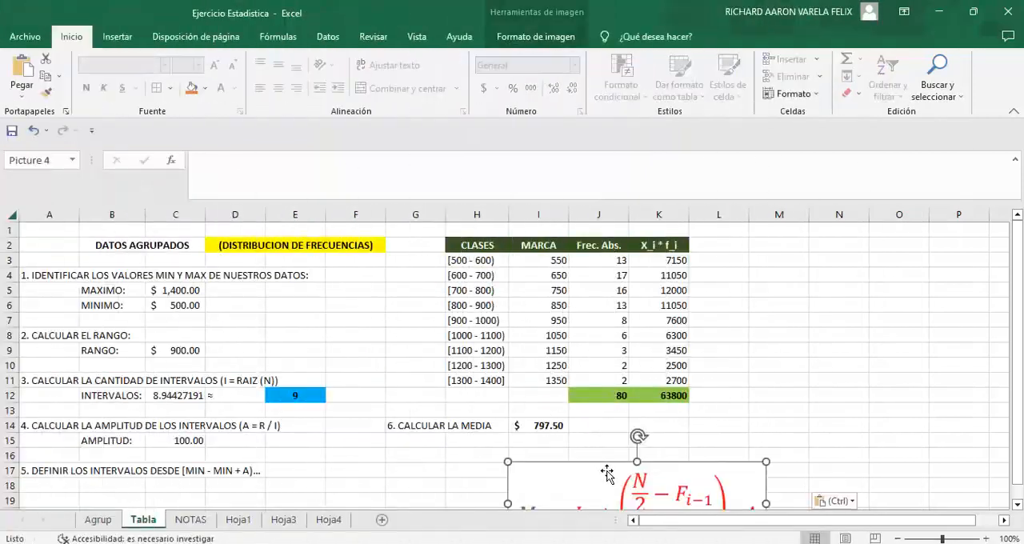
# Step: Place the pasted median formula picture beside the frequency table and label G16 as 7. CALCULAR LA MEDIANA
pyautogui.moveTo(610, 472); pyautogui.dragTo(817, 296)
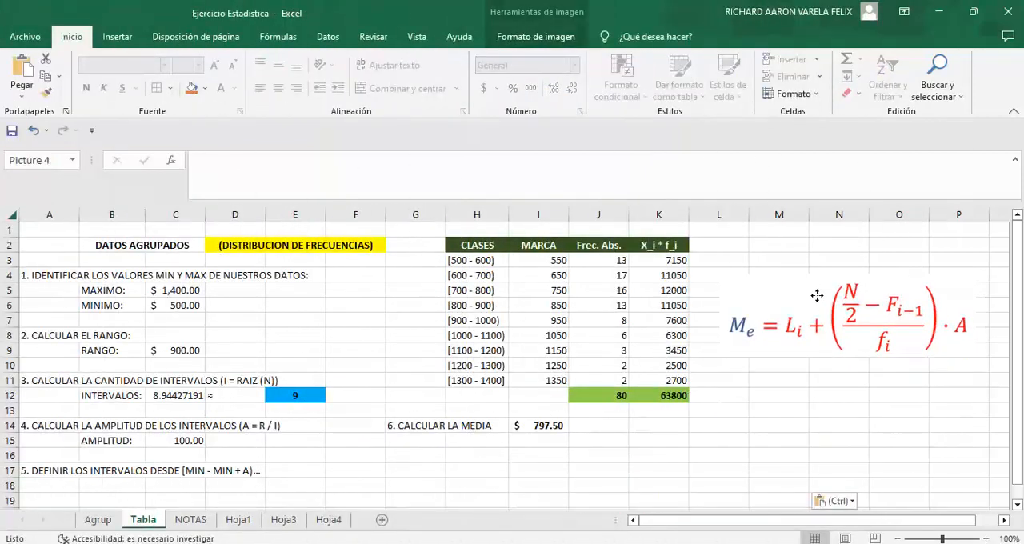
pyautogui.click(410, 455)
pyautogui.write('7.')
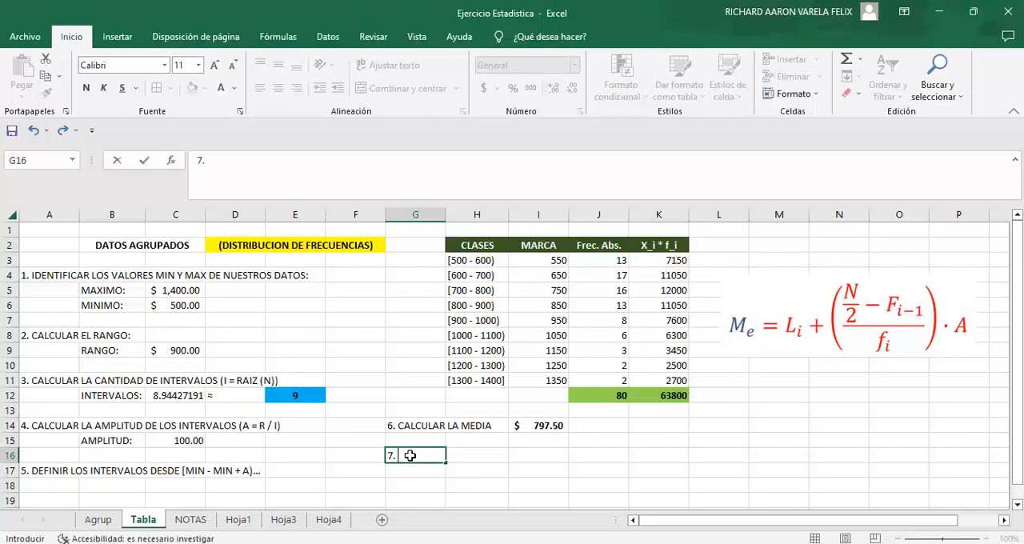
pyautogui.press('capslock')
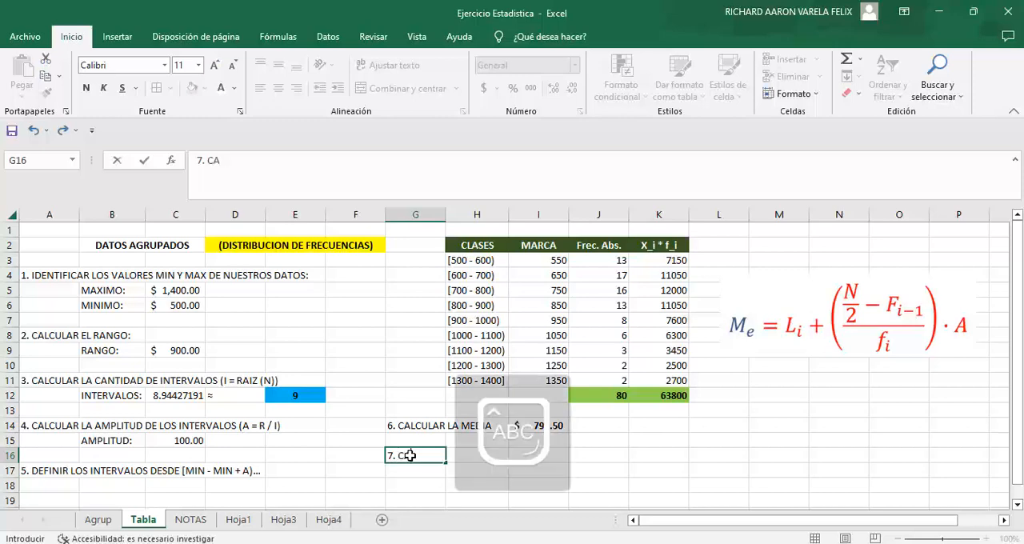
pyautogui.write('. CALCULAR LA MEDIANA')
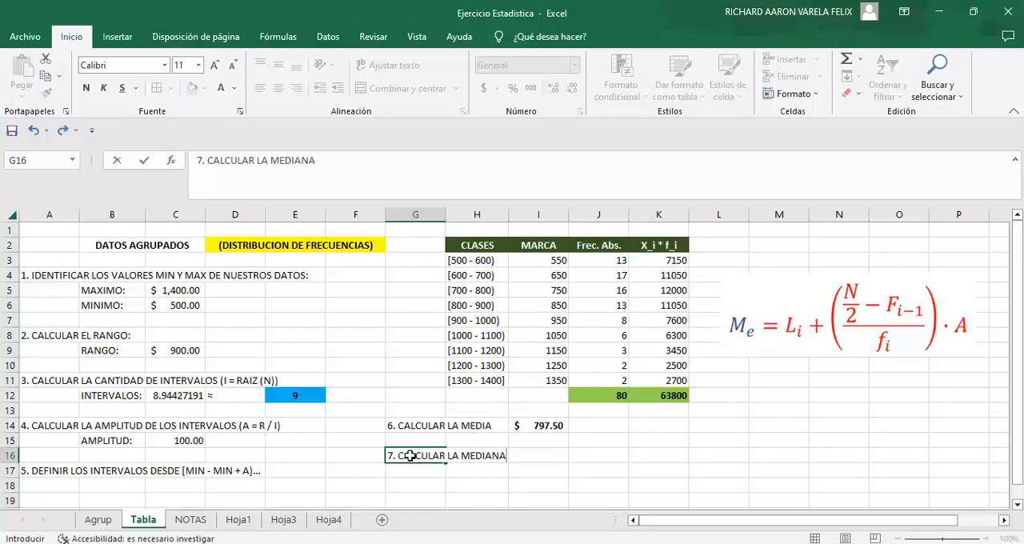
pyautogui.press('Tab')
# Step: Move the median formula picture clear of column L, then copy the Frec. Abs. header to L2 and replace its text with Frec. Acum
pyautogui.click(598, 395)
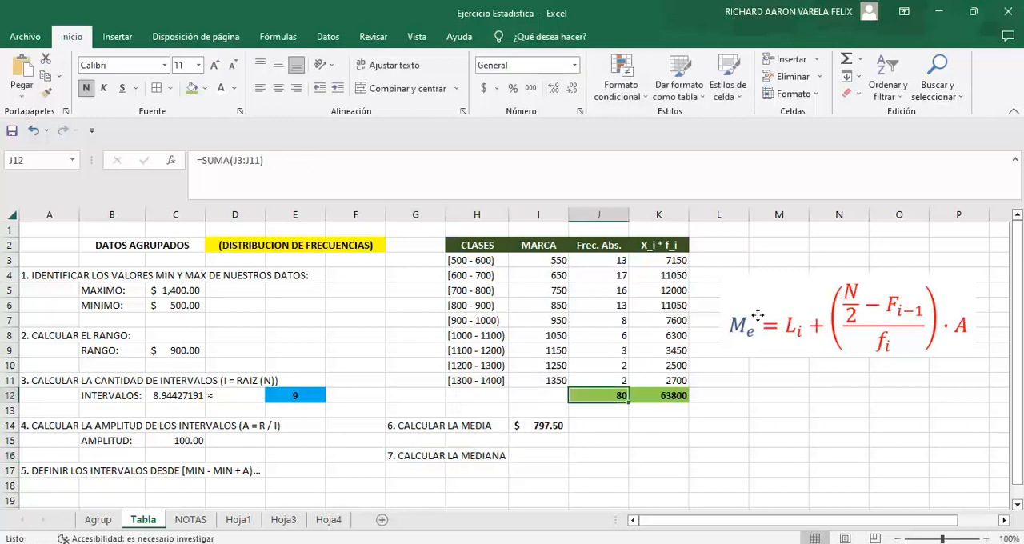
pyautogui.moveTo(758, 317); pyautogui.dragTo(803, 322)
pyautogui.click(595, 244)
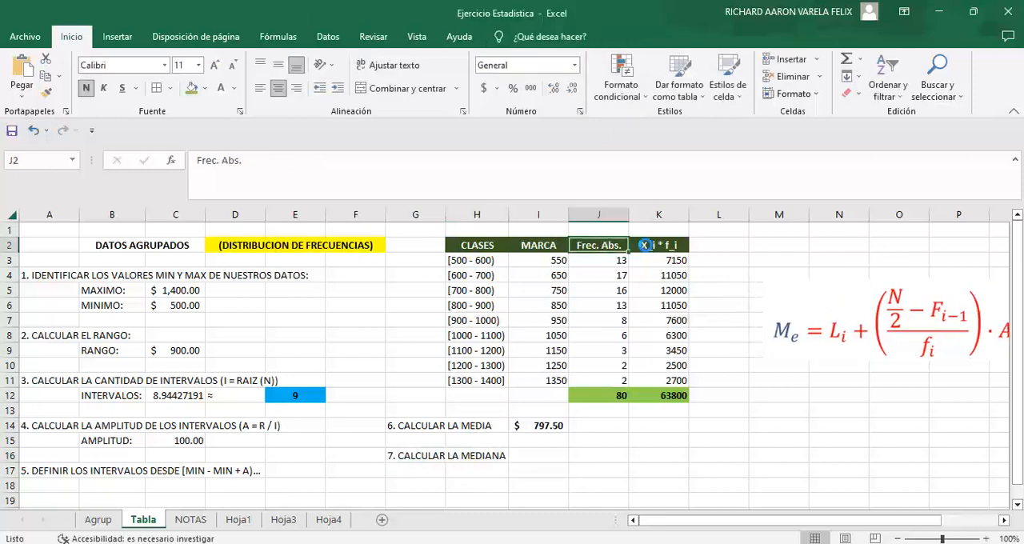
pyautogui.hotkey('ctrl', 'c')
pyautogui.click(719, 245)
pyautogui.hotkey('ctrl', 'v')
pyautogui.write('Fre')
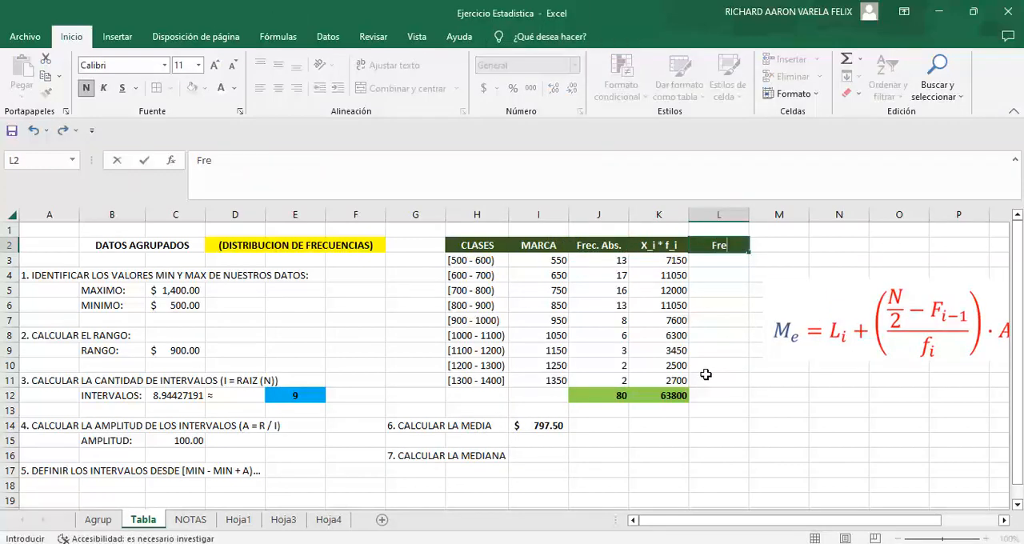
pyautogui.write('c. Acum.')
pyautogui.press('Return')
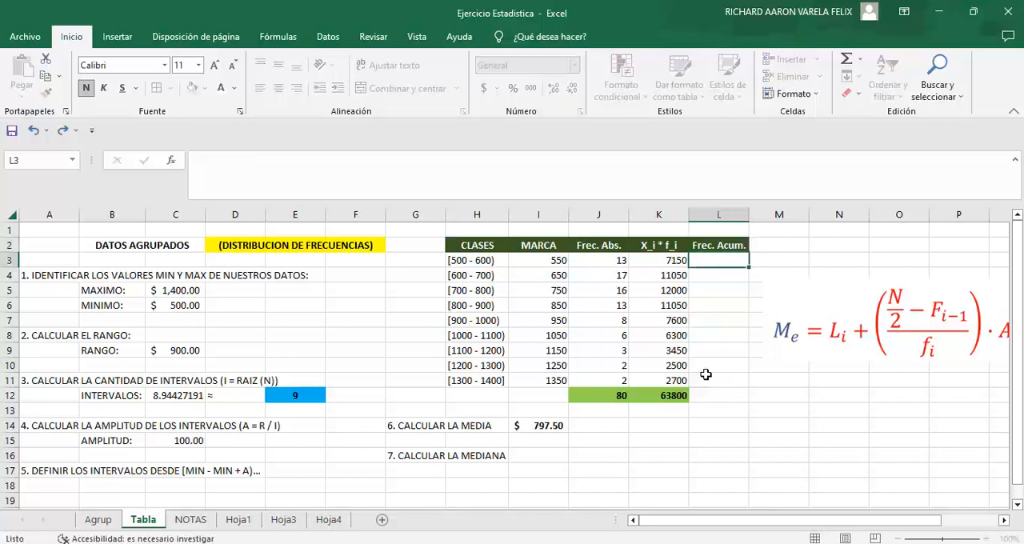
# Step: Start the cumulative frequencies with +J3 in L3 and +L3+J4 in L4
pyautogui.write('=')
pyautogui.press('Left')
pyautogui.press('Left')
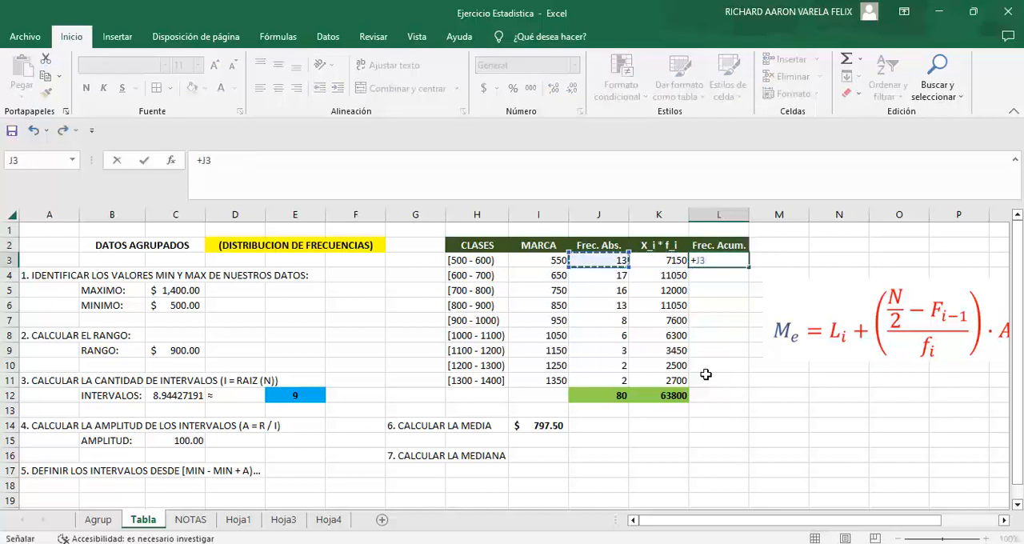
pyautogui.press('Return')
pyautogui.write('+')
pyautogui.press('Up')
pyautogui.write('+')
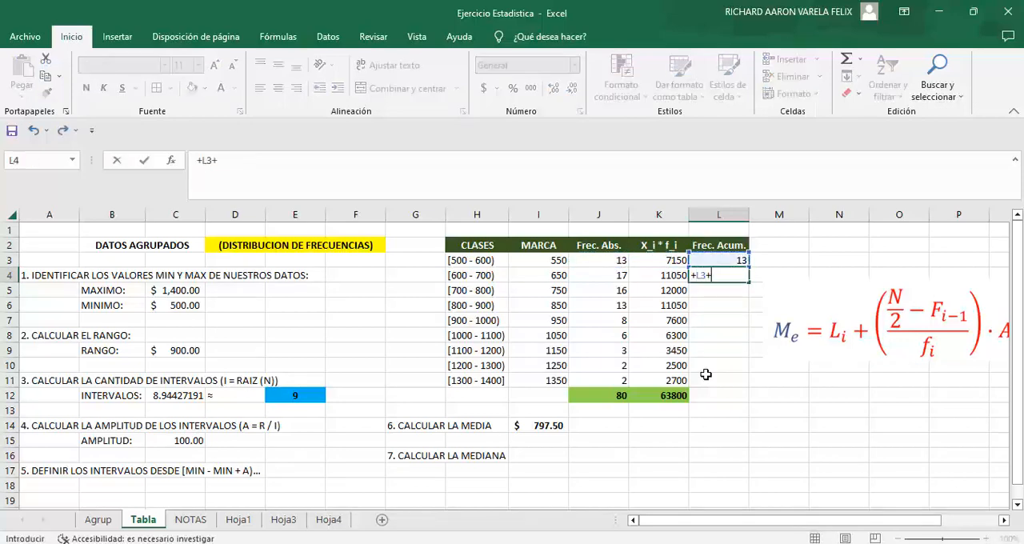
pyautogui.press('Left')
pyautogui.press('Left')
pyautogui.press('Return')
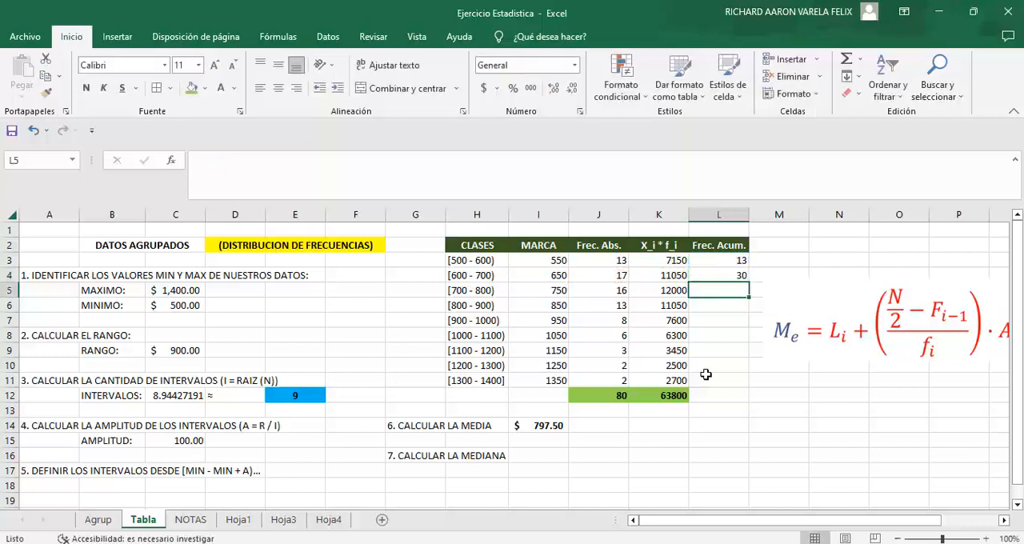
# Step: Enter +L4+J5 in L5 and fill the cumulative frequency formula down to L11
pyautogui.write('+')
pyautogui.press('Up')
pyautogui.write('+')
pyautogui.press('Left')
pyautogui.press('Left')
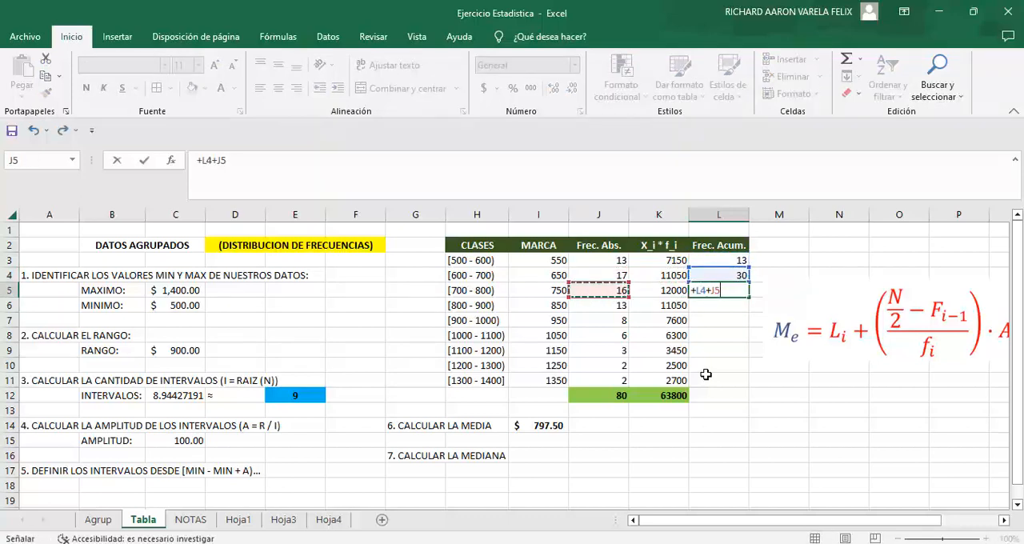
pyautogui.press('Return')
pyautogui.press('Up')
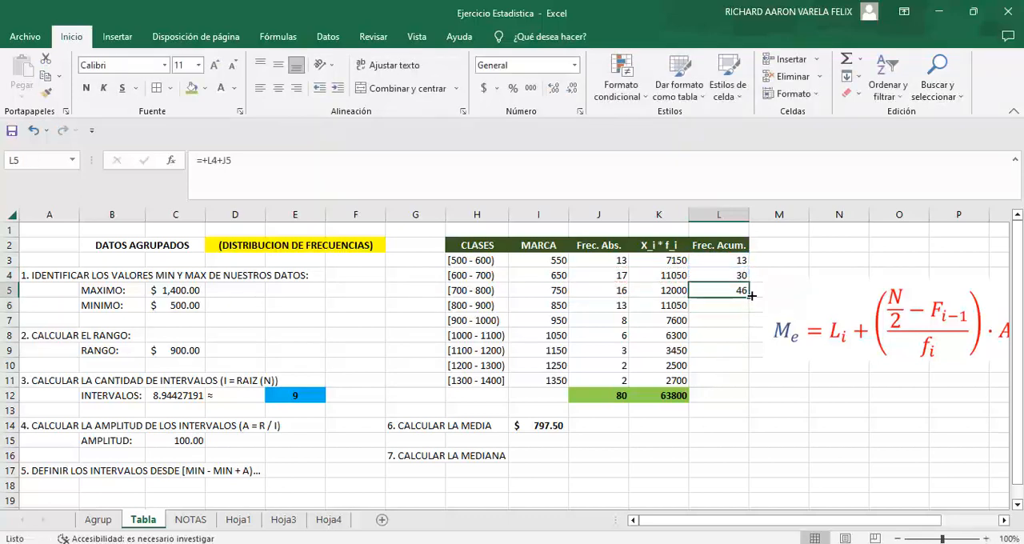
pyautogui.moveTo(751, 295); pyautogui.dragTo(734, 384)
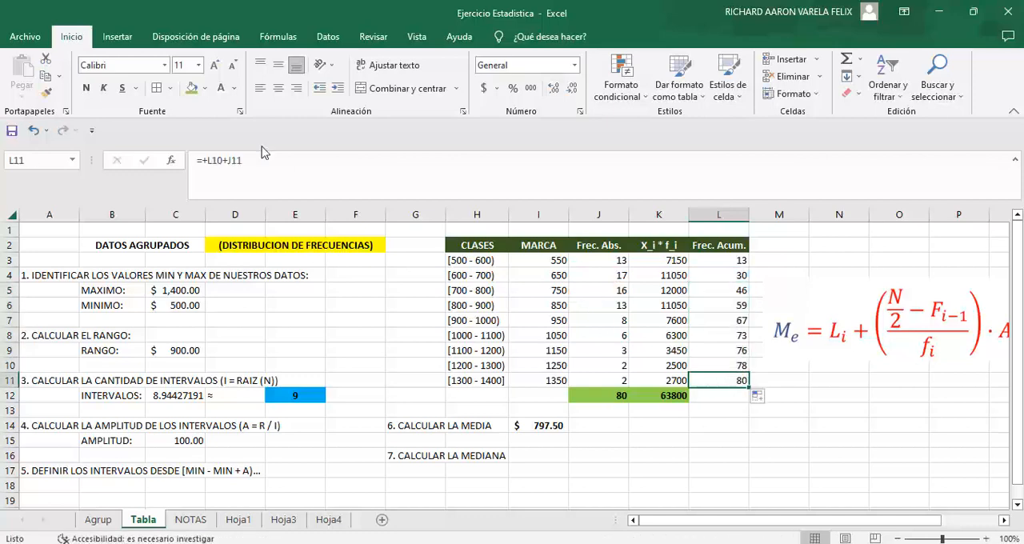
# Step: Make the last cumulative frequency in L11 bold and give it the same green fill as the totals
pyautogui.click(85, 88)
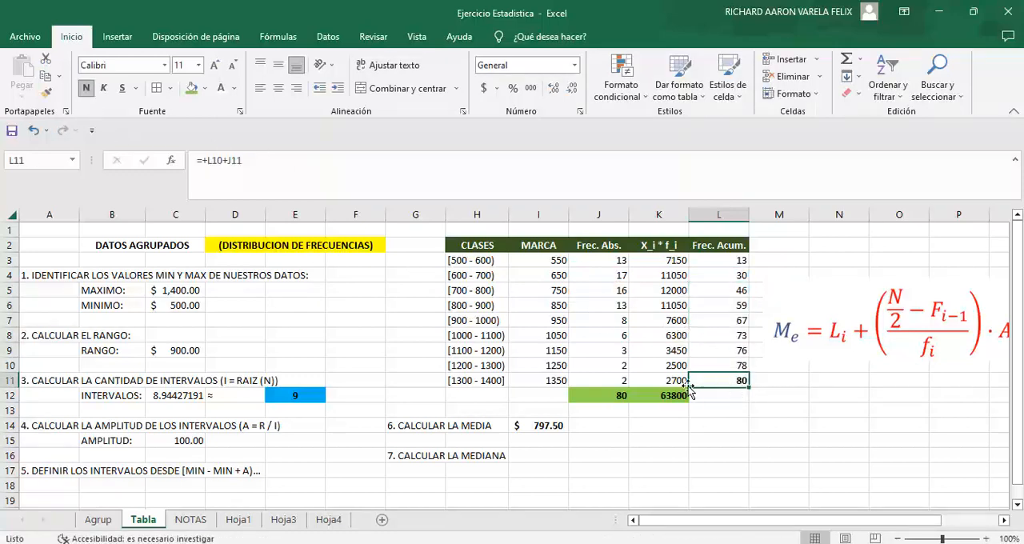
pyautogui.click(192, 88)
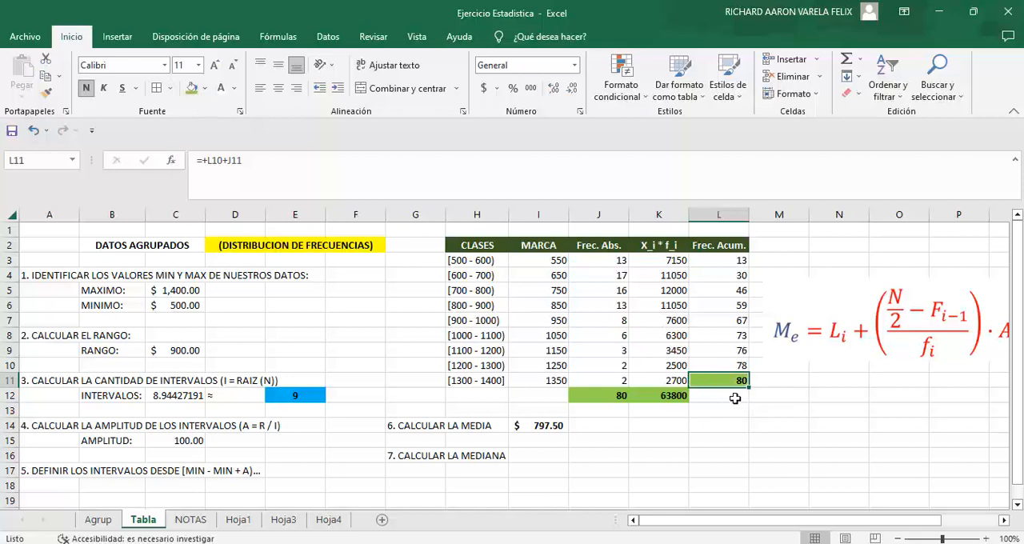
pyautogui.click(735, 397)
pyautogui.click(731, 382)
# Step: Highlight the median class row [700 - 800), cells H5:L5, with a light green theme fill
pyautogui.click(832, 330)
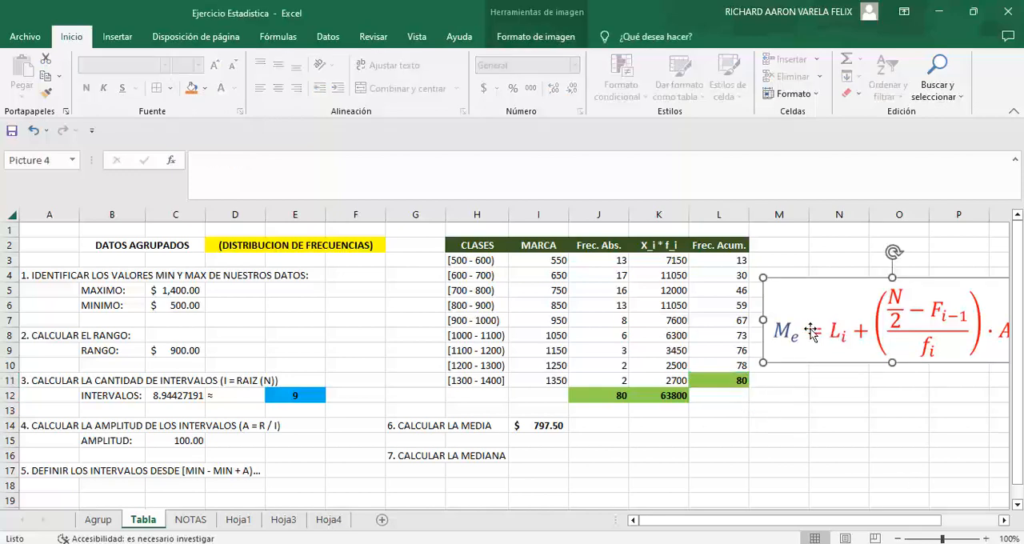
pyautogui.click(727, 273)
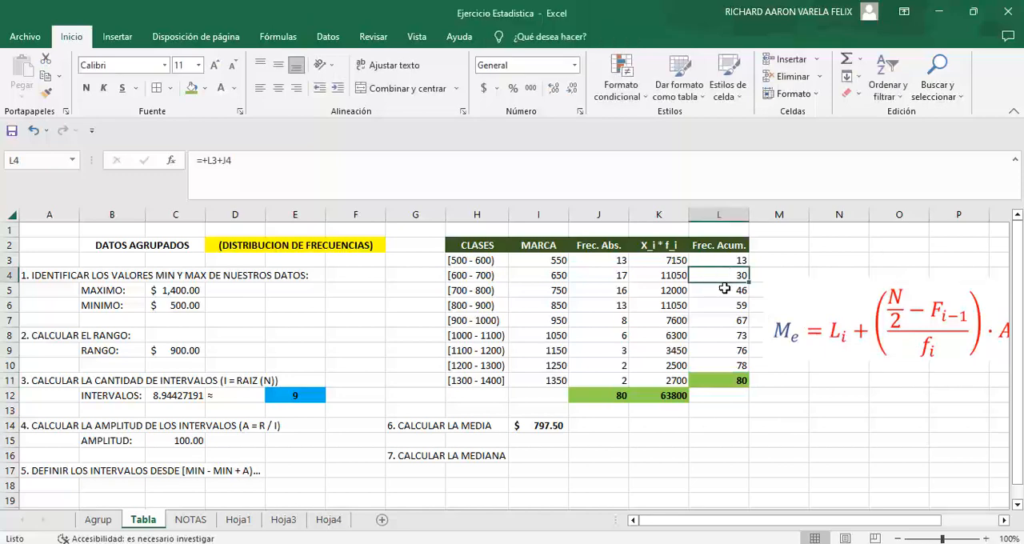
pyautogui.click(723, 290)
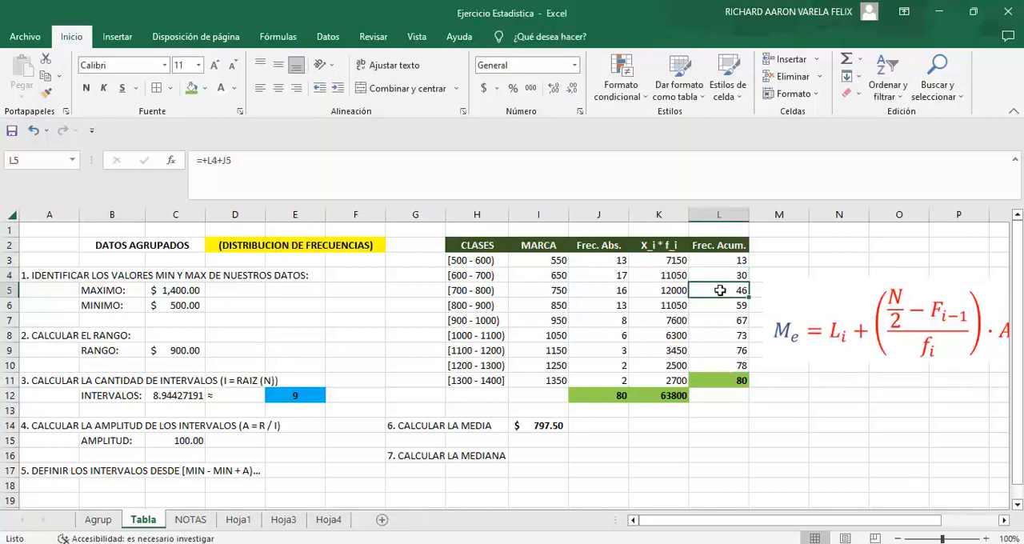
pyautogui.moveTo(720, 291); pyautogui.dragTo(505, 293)
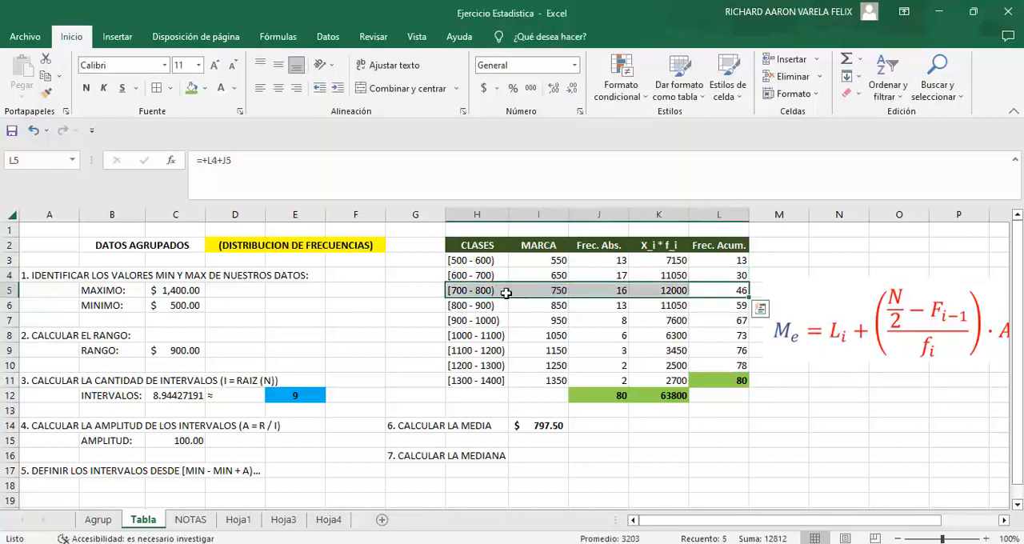
pyautogui.click(205, 88)
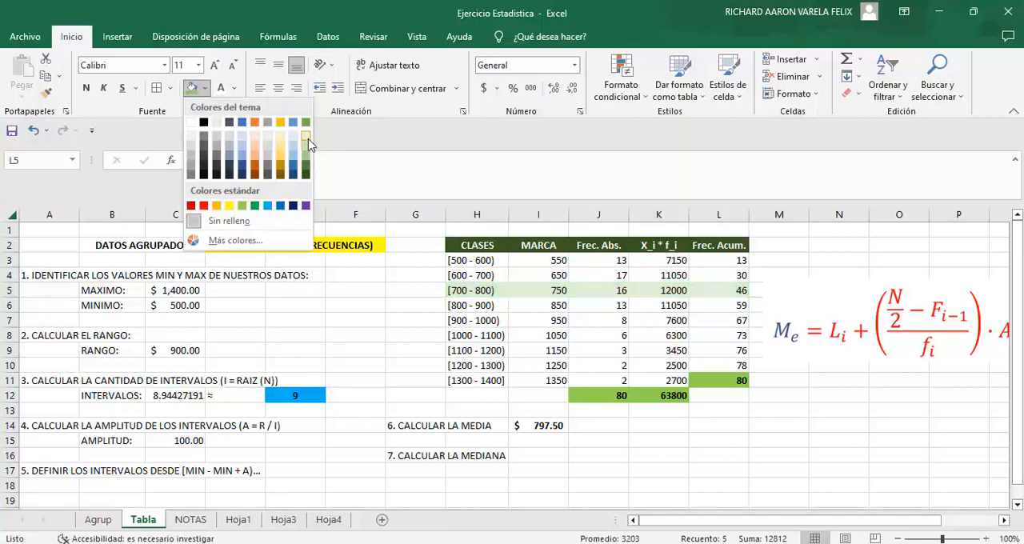
pyautogui.click(307, 148)
pyautogui.click(354, 288)
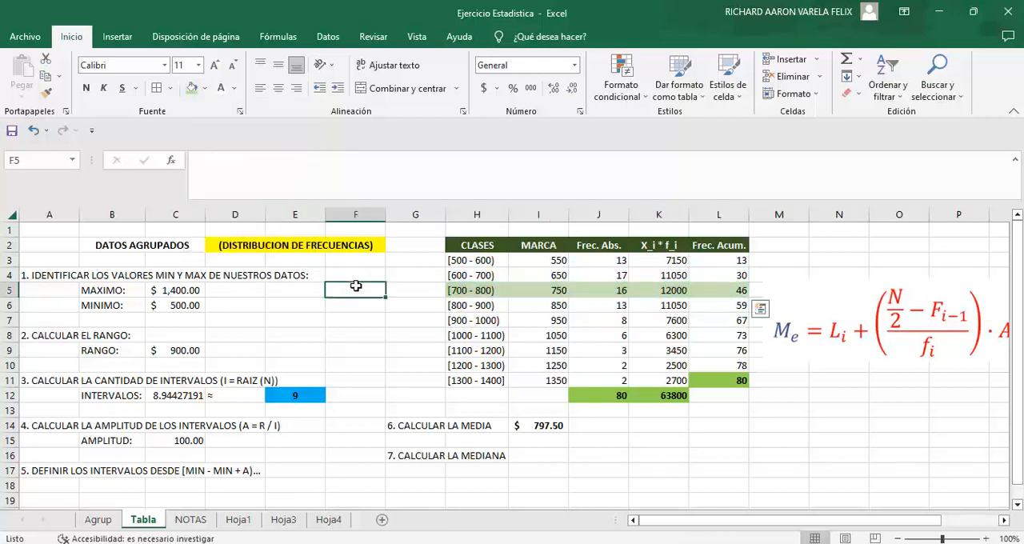
pyautogui.click(733, 295)
# Step: Start the median formula in I16 with =700+((J12/2, using the absolute frequency total in J12 as N
pyautogui.click(540, 456)
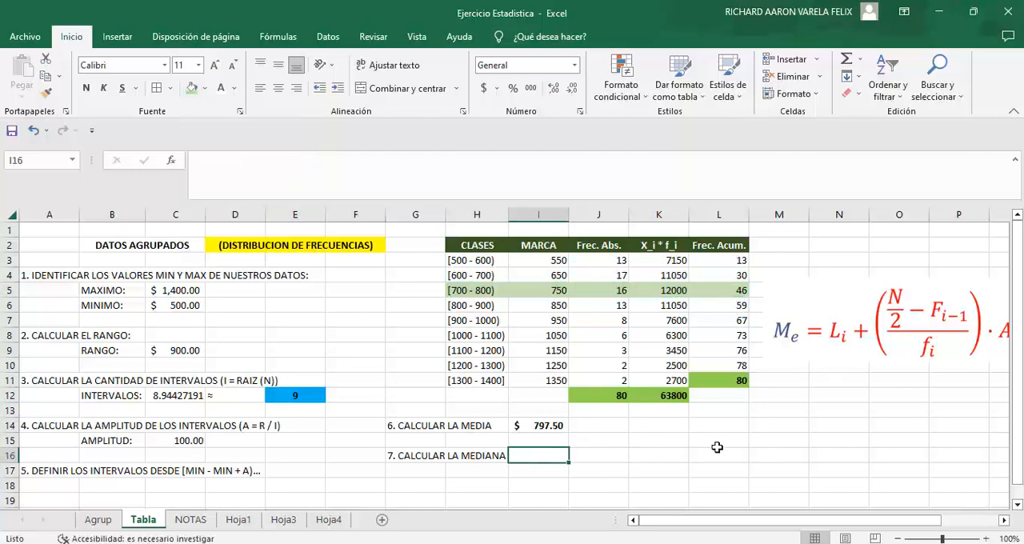
pyautogui.write('=700+((')
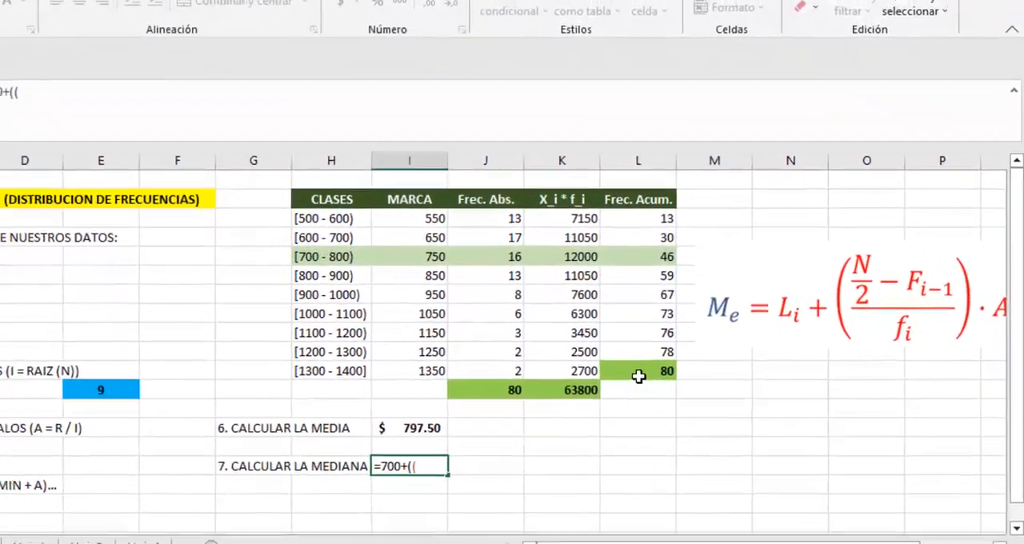
pyautogui.click(669, 373)
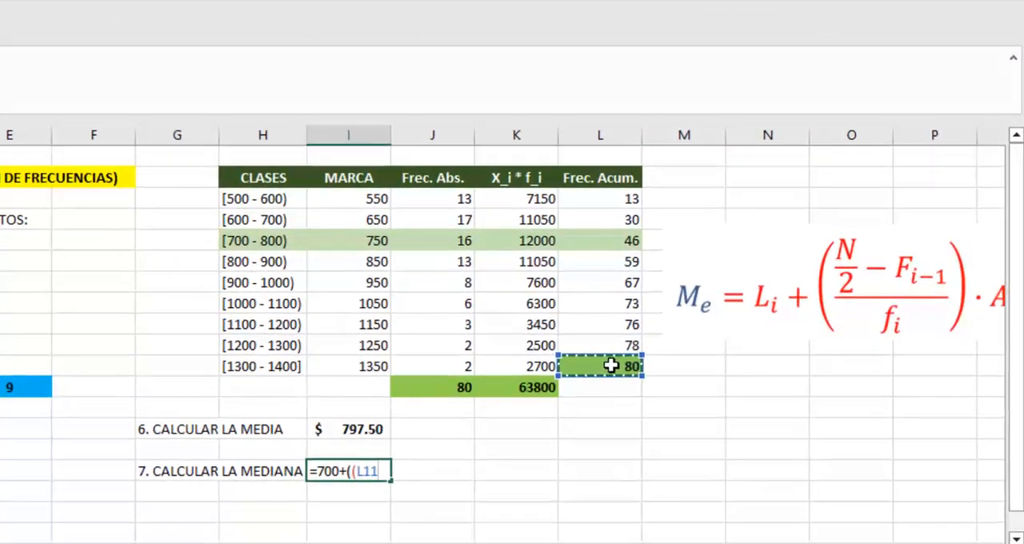
pyautogui.press('BackSpace')
pyautogui.press('BackSpace')
pyautogui.press('BackSpace')
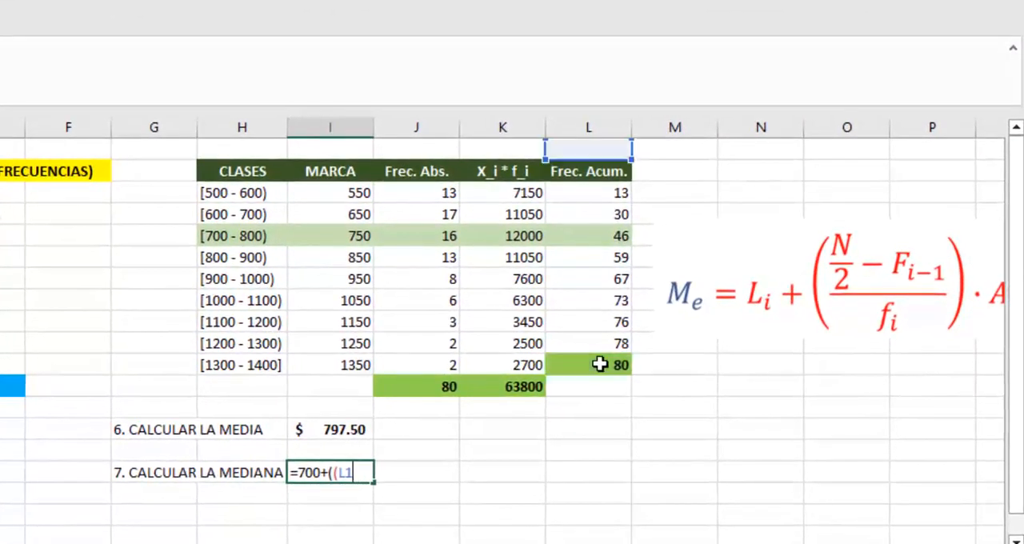
pyautogui.click(399, 392)
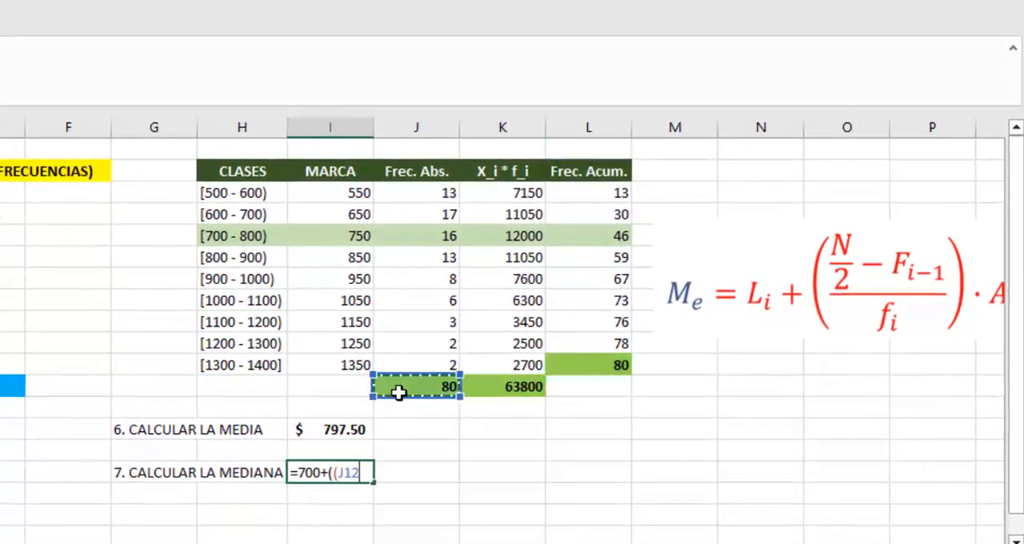
pyautogui.write('/2-')
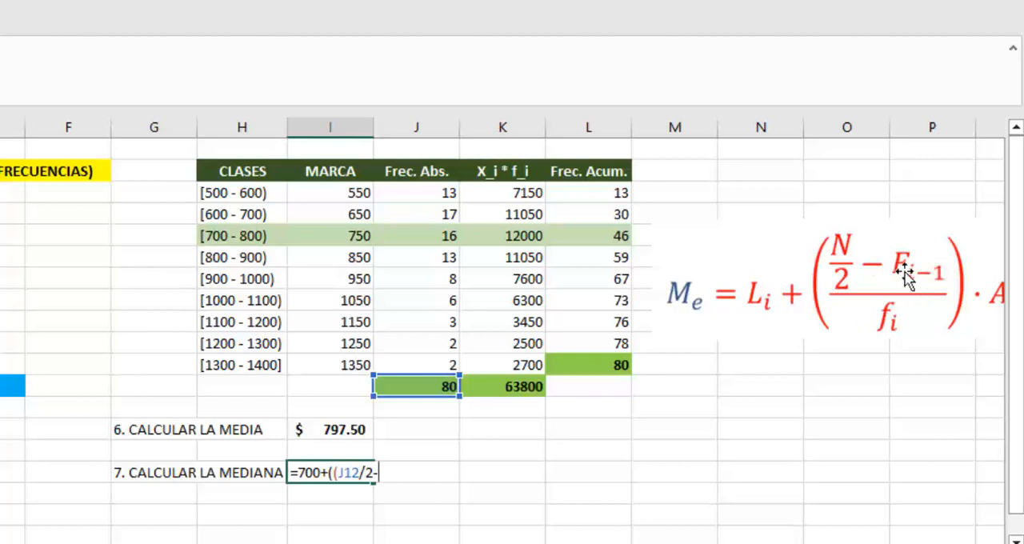
# Step: Complete the median formula in I16 as =700+((J12/2-J4)/J5)*C15
pyautogui.click(416, 213)
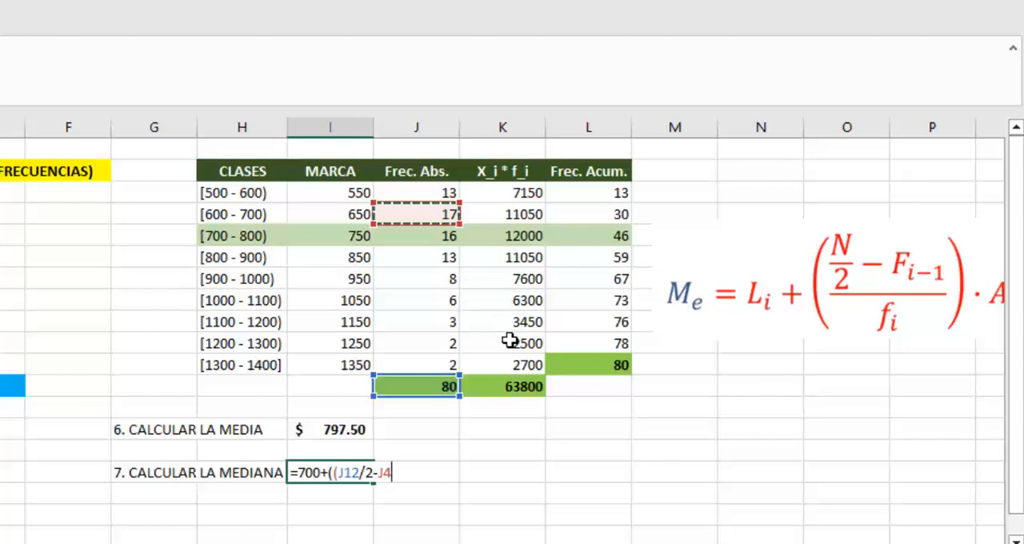
pyautogui.write(')/')
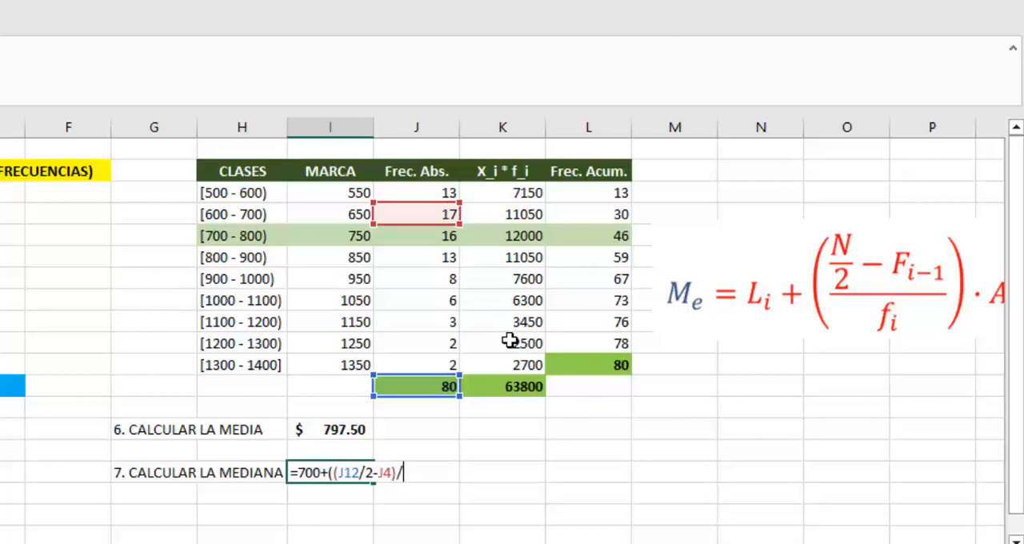
pyautogui.click(435, 237)
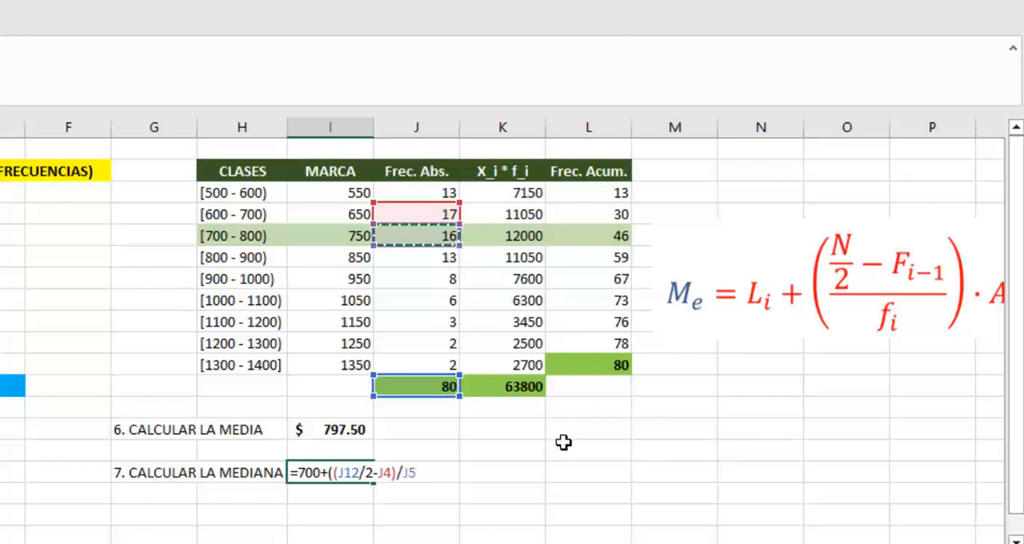
pyautogui.write(')*')
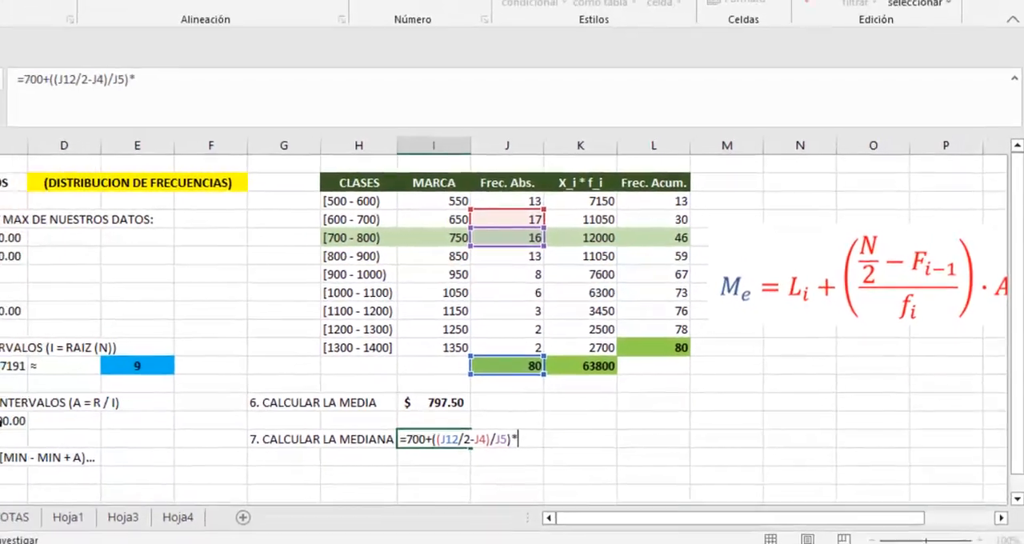
pyautogui.click(32, 408)
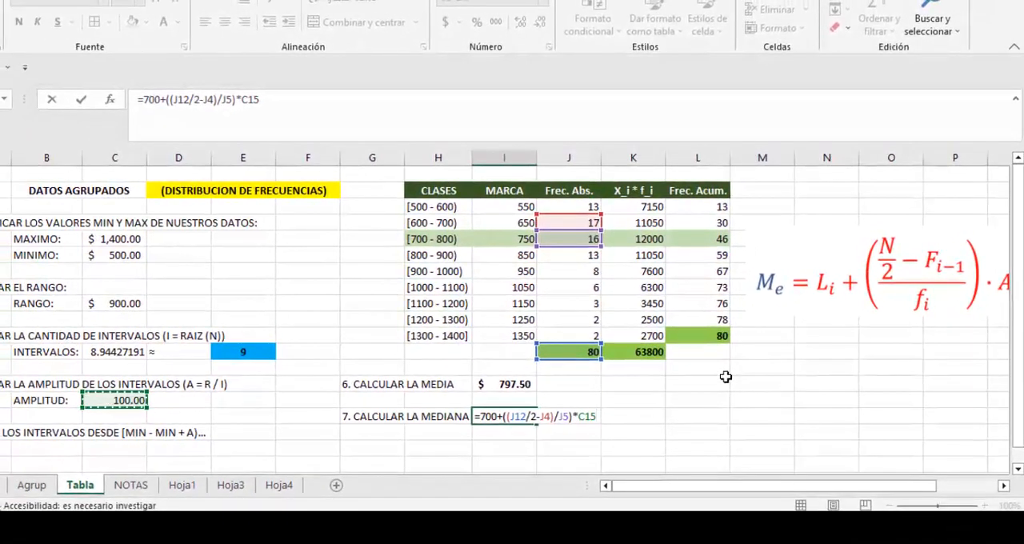
pyautogui.press('Return')
pyautogui.press('Up')
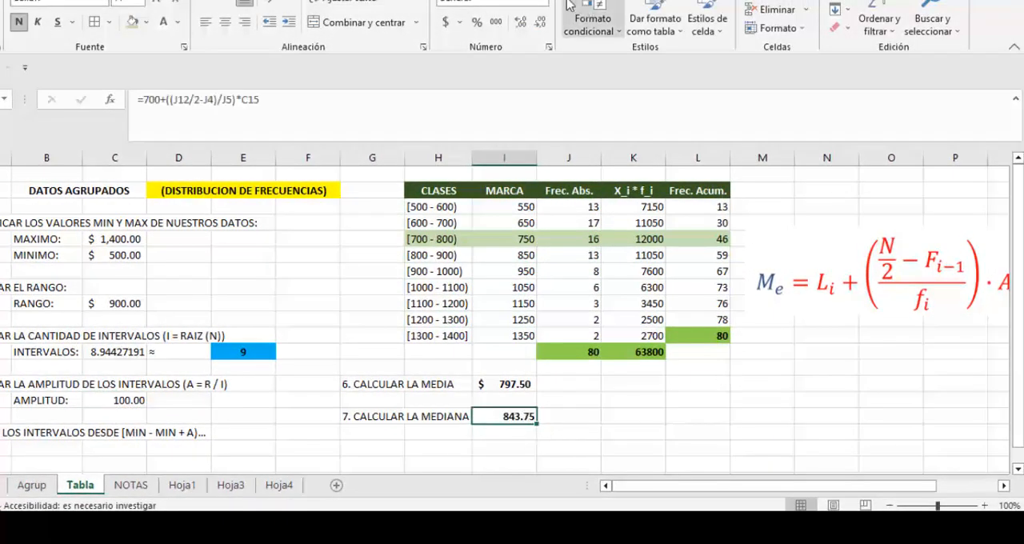
# Step: Enter the label "8. CALCULAR LA MODA" in G18
pyautogui.click(419, 483)
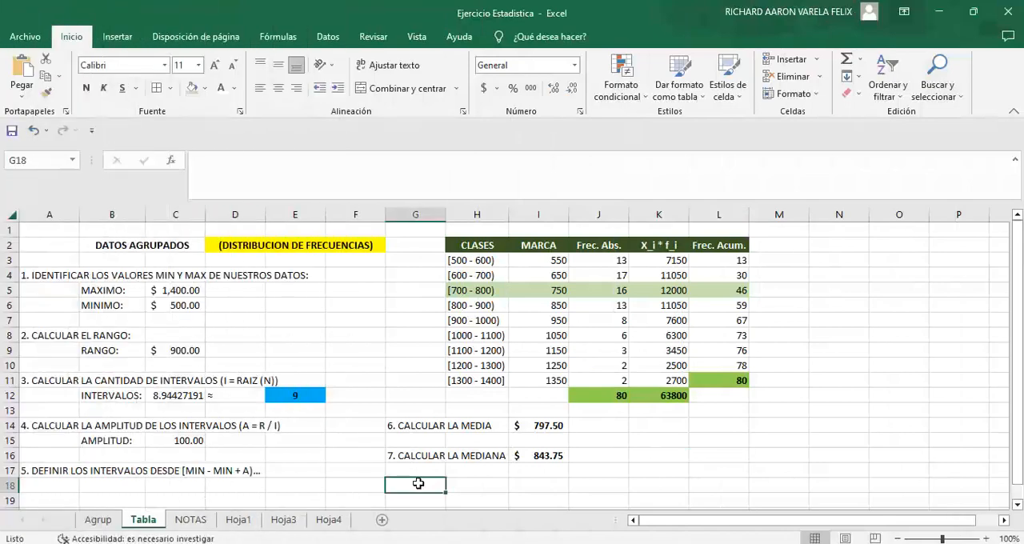
pyautogui.write('8.')
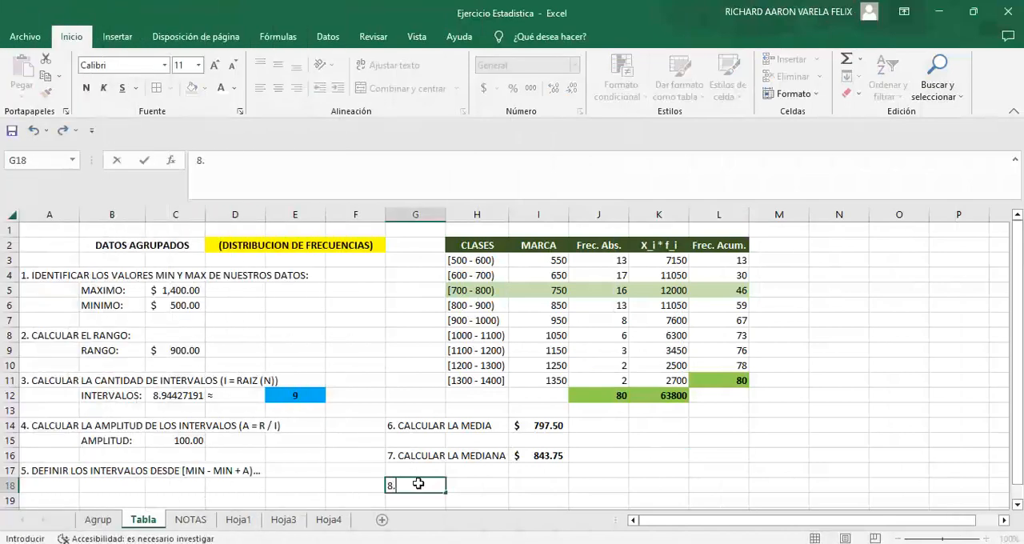
pyautogui.press('capslock')
pyautogui.write('CALCULAR LA MODA')
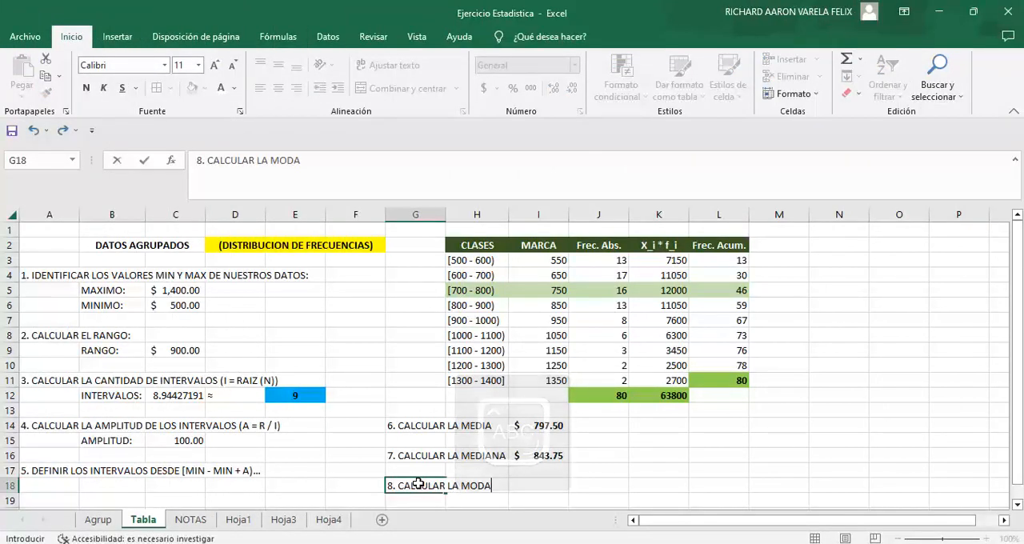
pyautogui.press('Return')
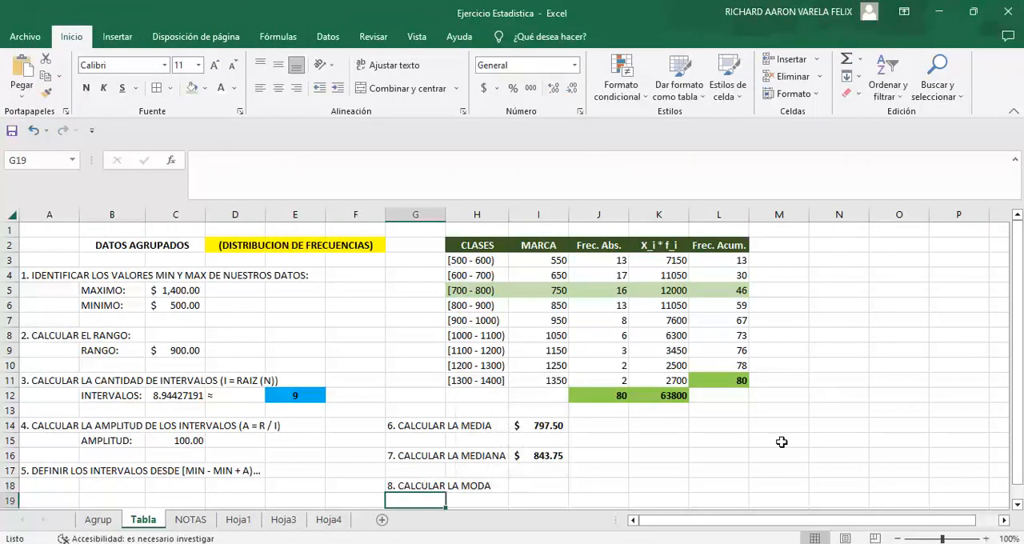
# Step: Paste the copied mode formula picture, shrink it and place it below the frequency table, beside the calculation labels
pyautogui.hotkey('ctrl', 'v')
pyautogui.moveTo(800, 472); pyautogui.dragTo(701, 453)
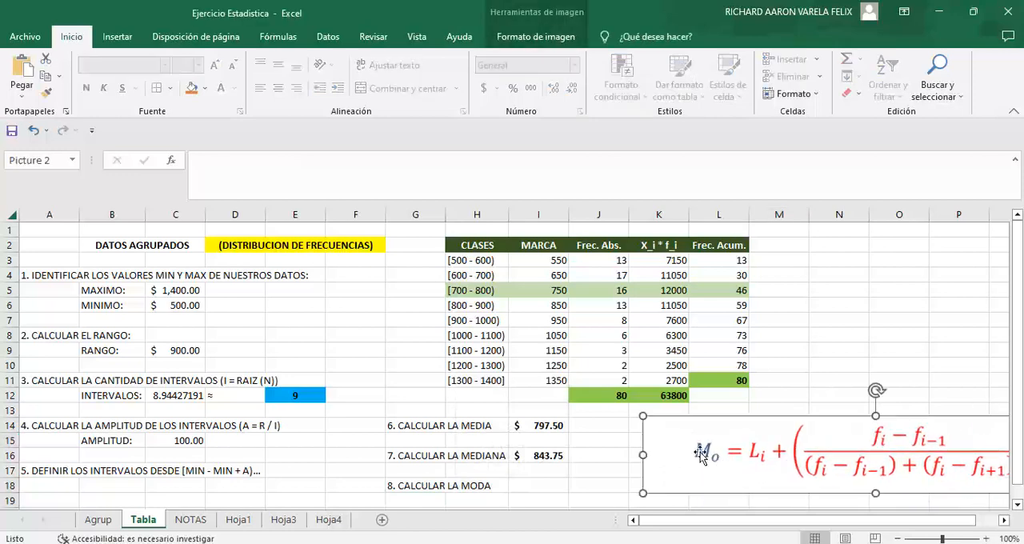
pyautogui.moveTo(643, 415); pyautogui.dragTo(752, 433)
pyautogui.moveTo(896, 475); pyautogui.dragTo(822, 452)
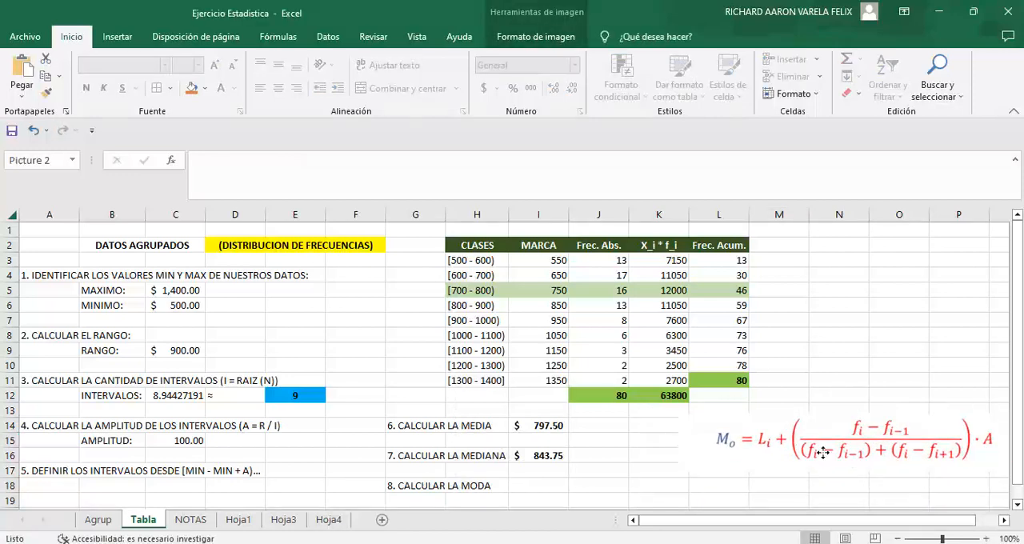
# Step: Remove the fill from the [700 - 800) class row, cells H5:L5
pyautogui.click(867, 290)
pyautogui.moveTo(697, 284); pyautogui.dragTo(484, 291)
pyautogui.click(205, 88)
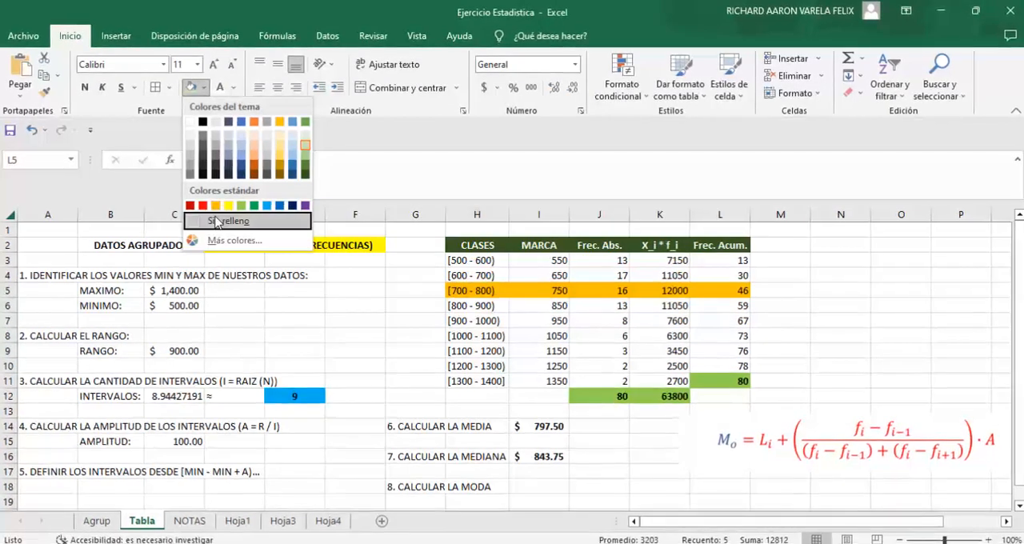
pyautogui.click(228, 222)
pyautogui.click(899, 335)
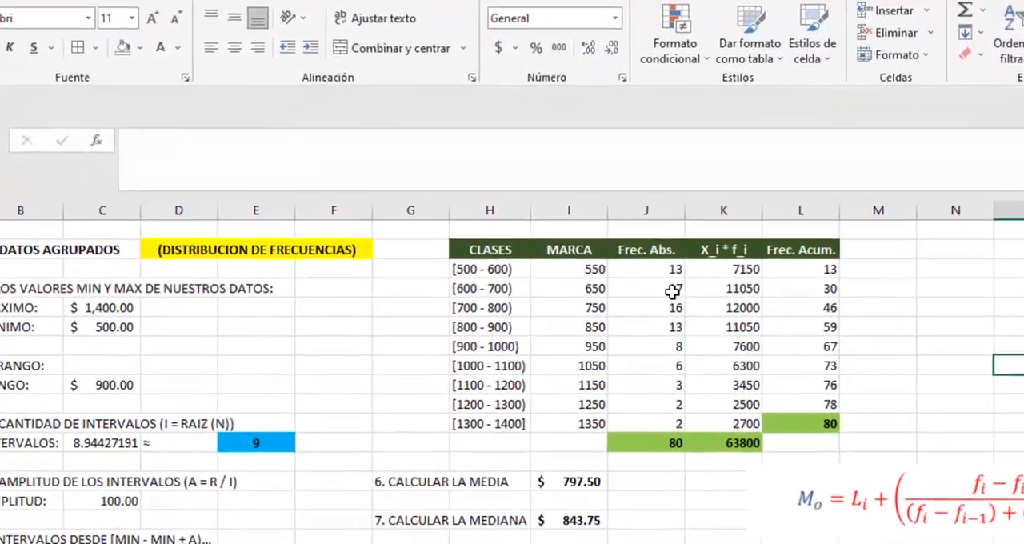
# Step: Highlight the modal class row [600 - 700), cells H4:L4, with a light green theme fill
pyautogui.moveTo(788, 285); pyautogui.dragTo(489, 286)
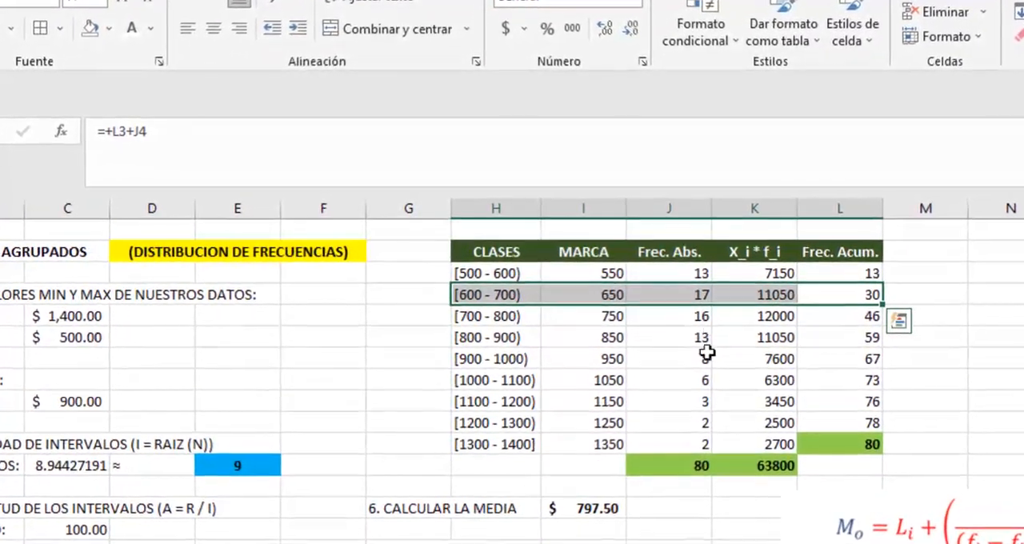
pyautogui.click(102, 27)
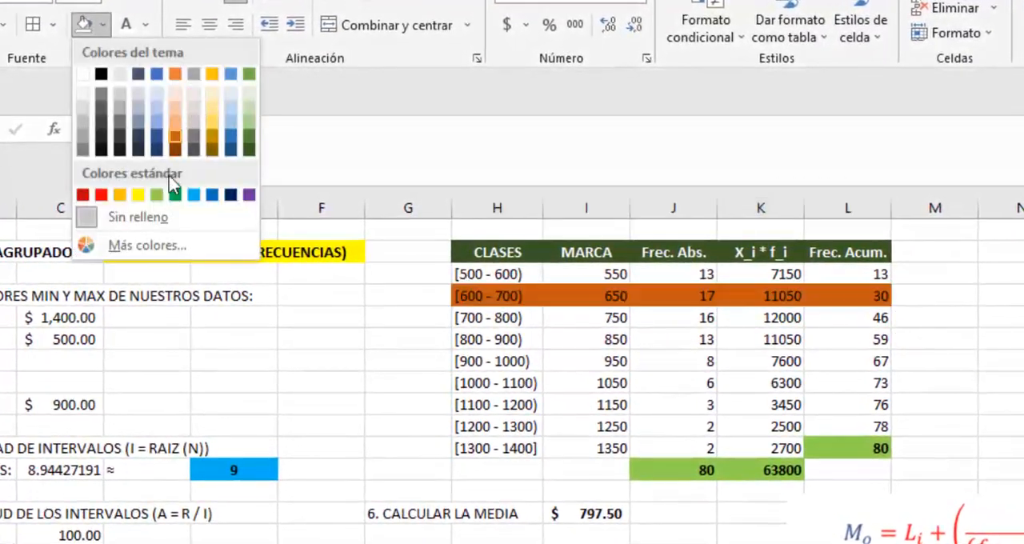
pyautogui.click(251, 106)
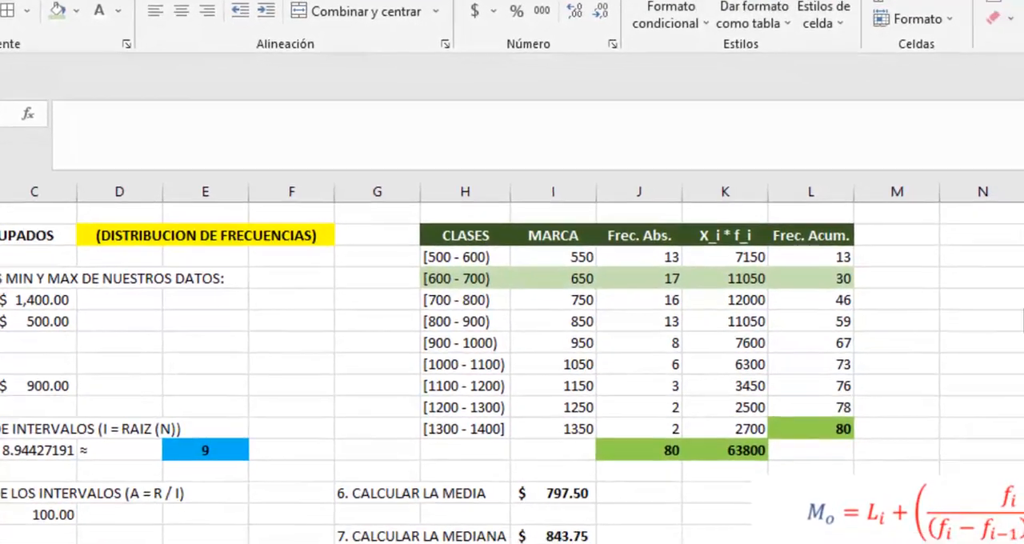
# Step: Start the mode formula in I18, beside the "8. CALCULAR LA MODA" label
pyautogui.click(494, 543)
pyautogui.write('=600+((')
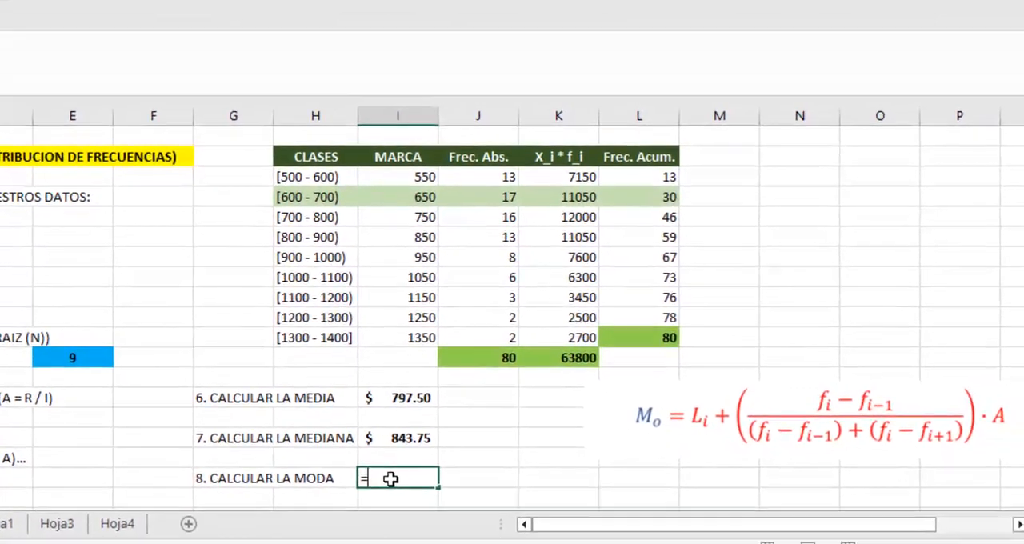
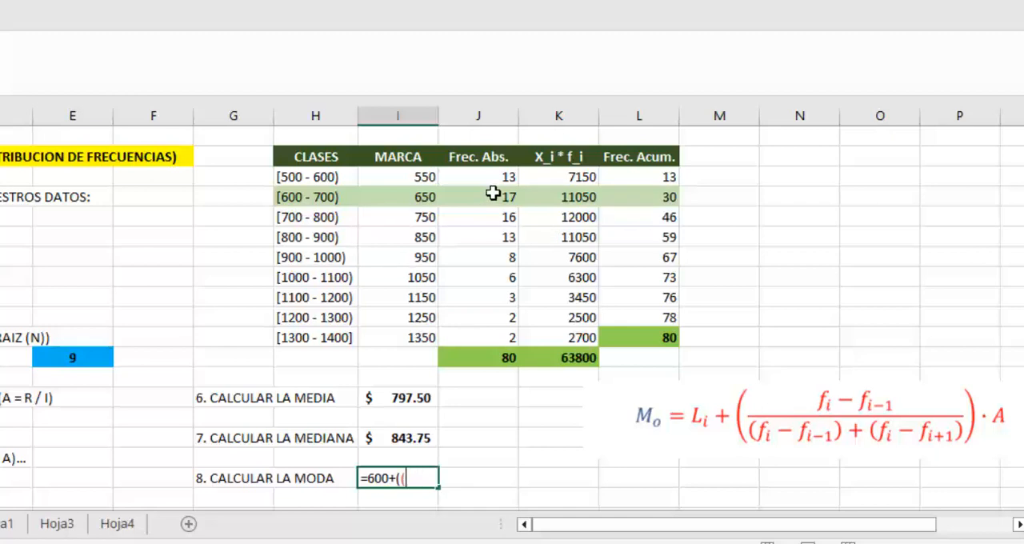
# Step: Add the numerator (J4-J3) to the mode formula in I18, using the modal and preceding class frequencies
pyautogui.click(493, 193)
pyautogui.write('-')
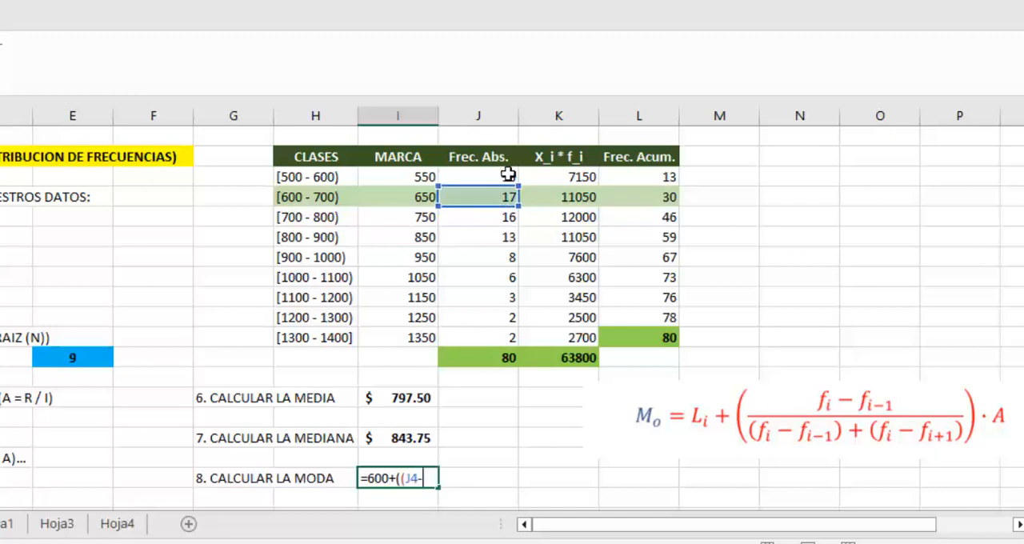
pyautogui.click(508, 175)
pyautogui.write(')/((')
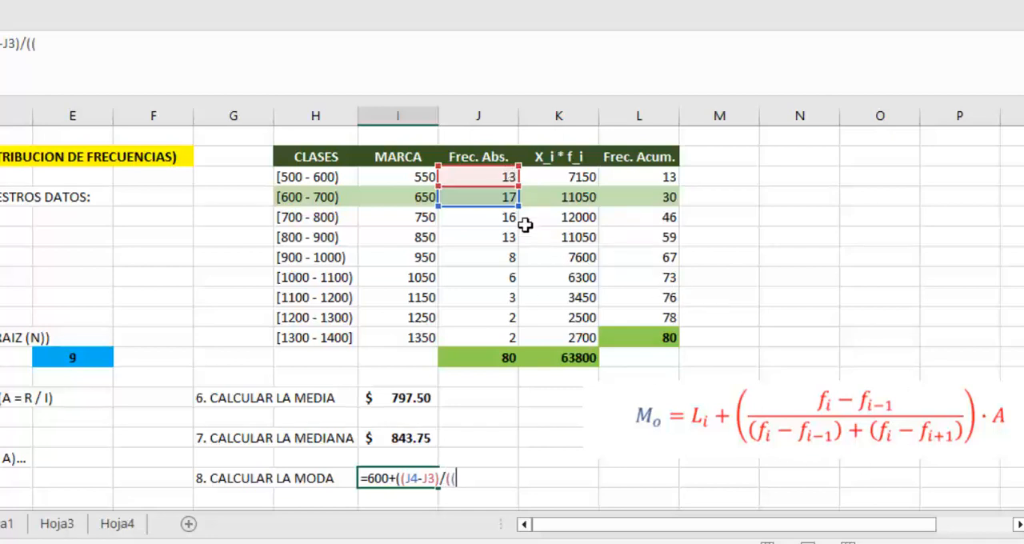
# Step: Complete the I18 mode formula by dividing by ((J4-J3)+(J4-J5)) and multiplying by the interval amplitude in C15
pyautogui.click(489, 200)
pyautogui.write('-')
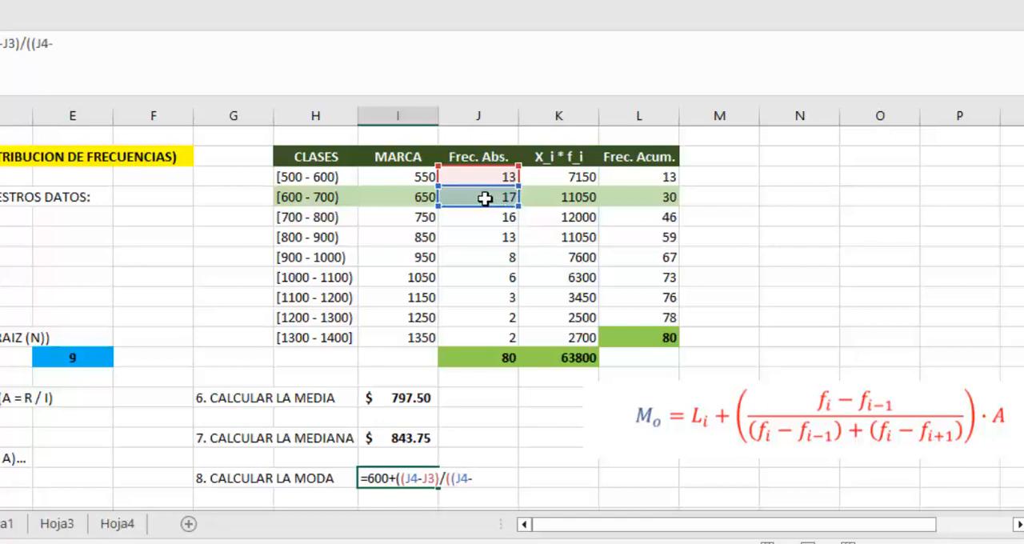
pyautogui.click(502, 175)
pyautogui.write(')')
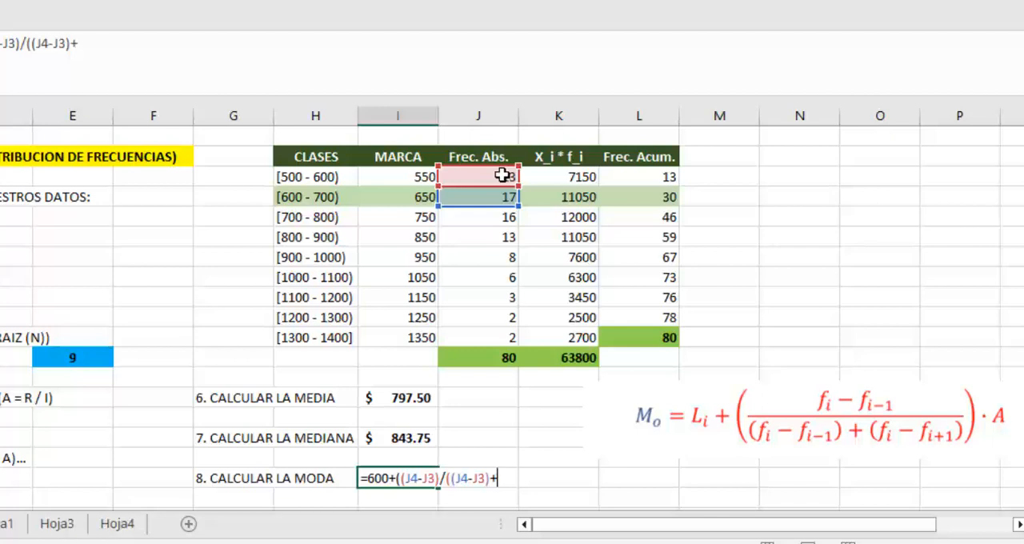
pyautogui.write('+(')
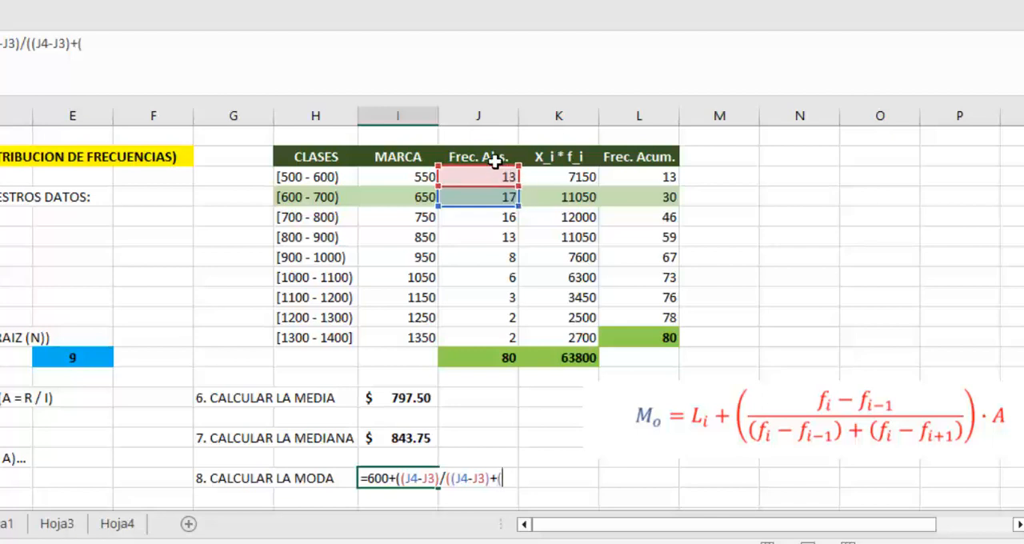
pyautogui.click(471, 196)
pyautogui.write('-')
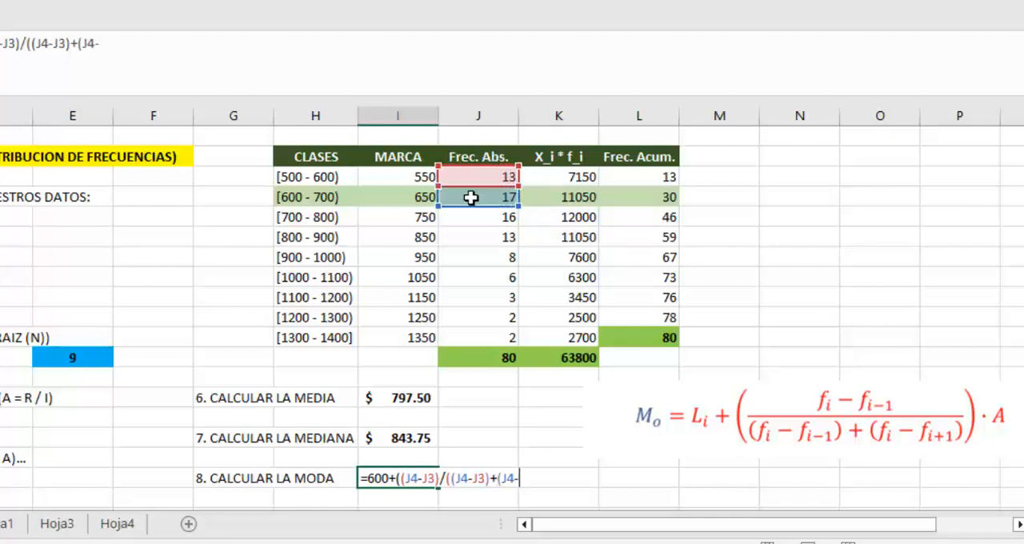
pyautogui.click(480, 218)
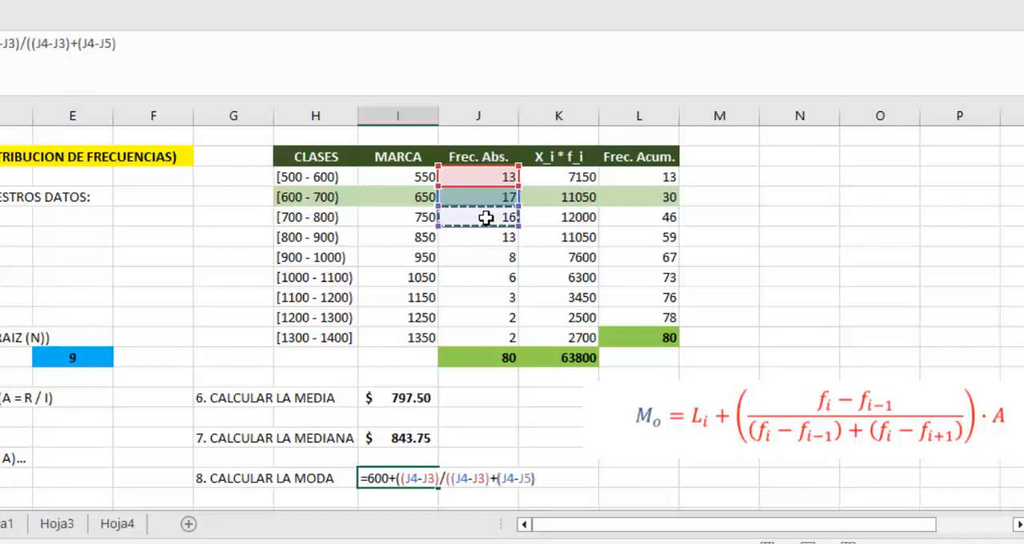
pyautogui.write('))*')
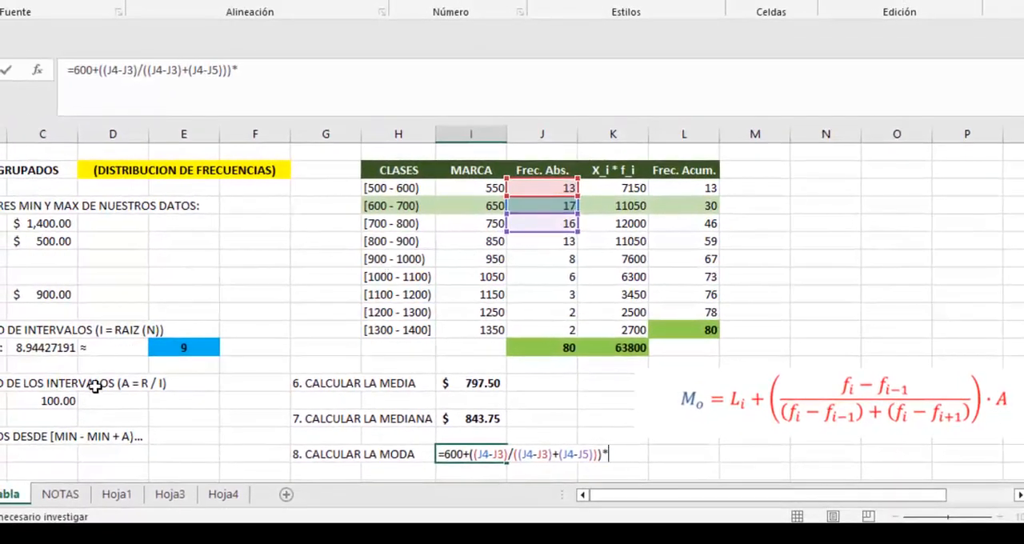
pyautogui.click(57, 400)
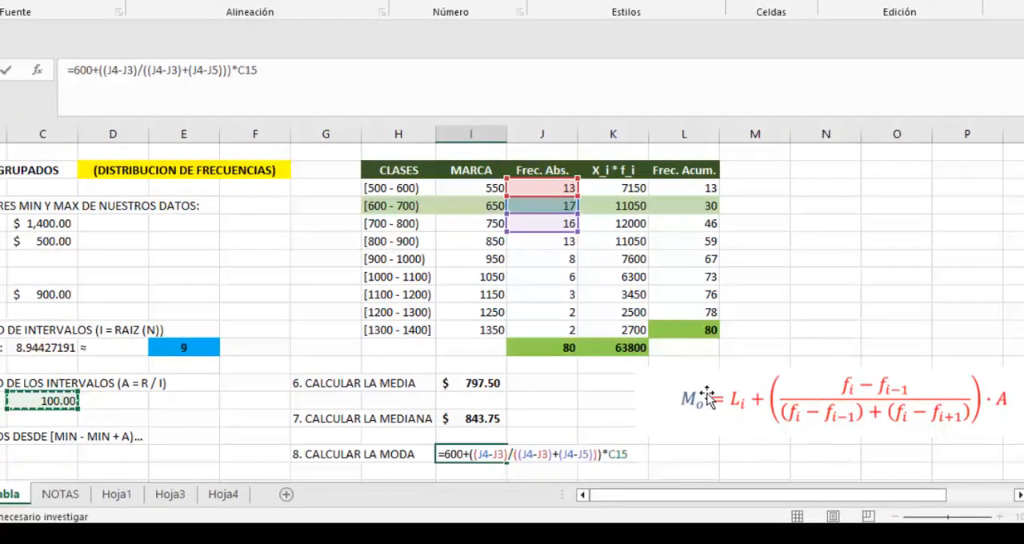
pyautogui.press('Return')
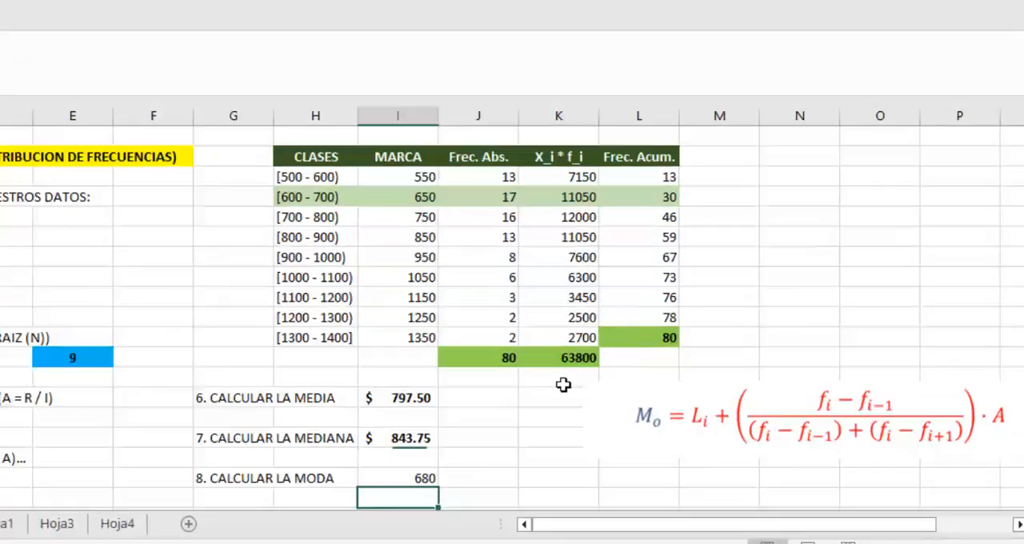
# Step: Format the mode result in I18 as Contabilidad, in bold like the mean and median
pyautogui.click(471, 454)
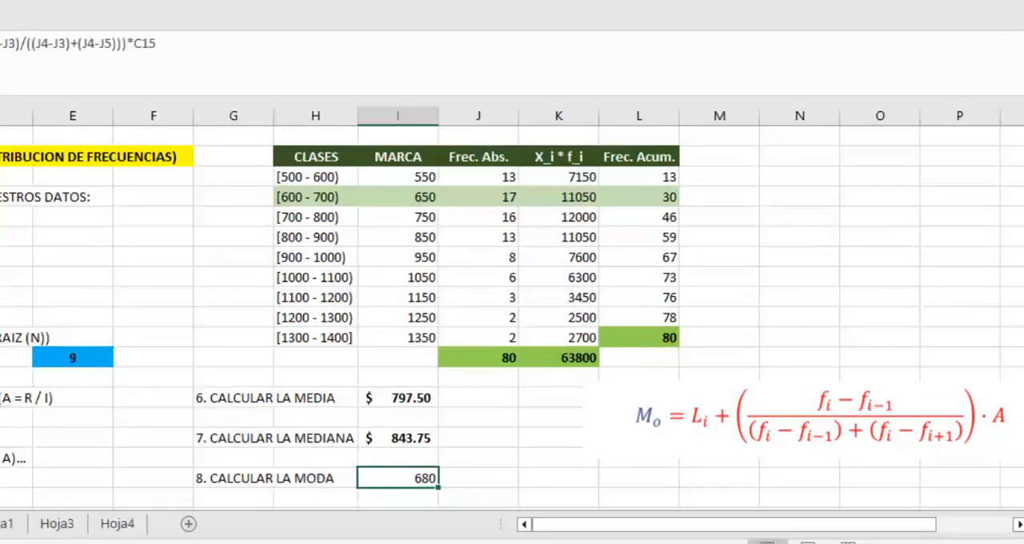
pyautogui.click(445, 0)
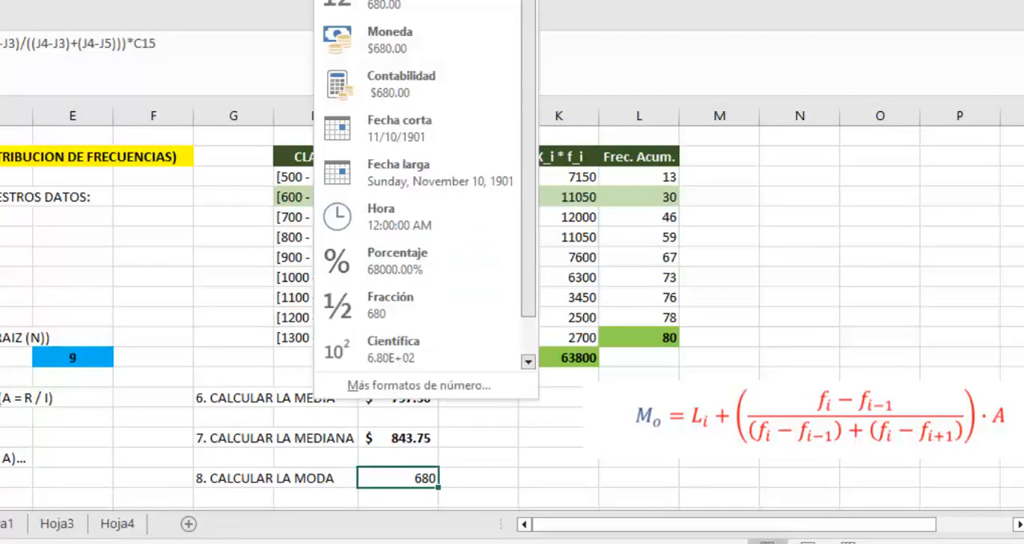
pyautogui.click(365, 86)
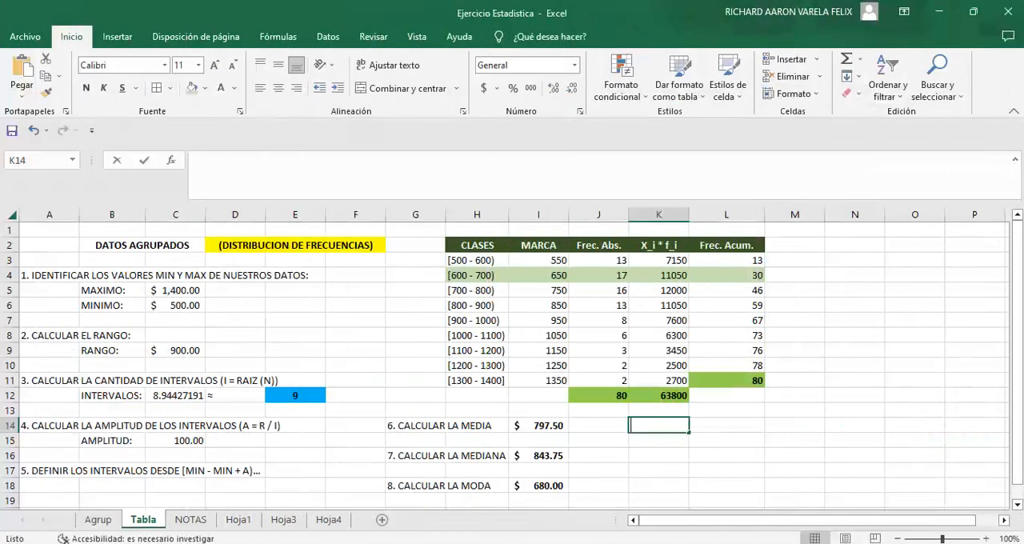
# Step: Enter the label "9. REESCRIBIR EL RANGO" in K14 and link M14 to the range with =C9
pyautogui.write('9.')
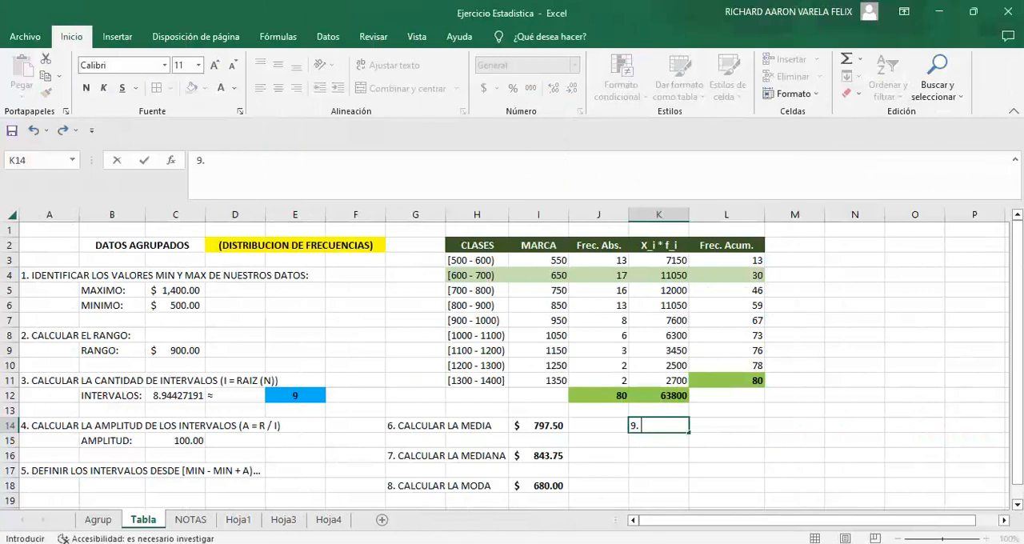
pyautogui.write(' REESCRIBIR EL RANGO')
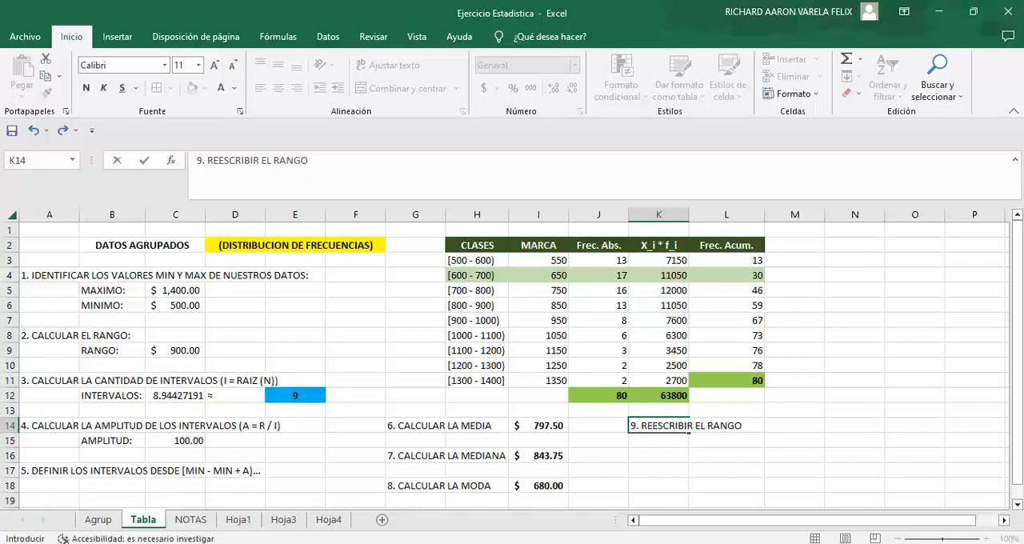
pyautogui.press('Right')
pyautogui.press('Right')
pyautogui.write('=')
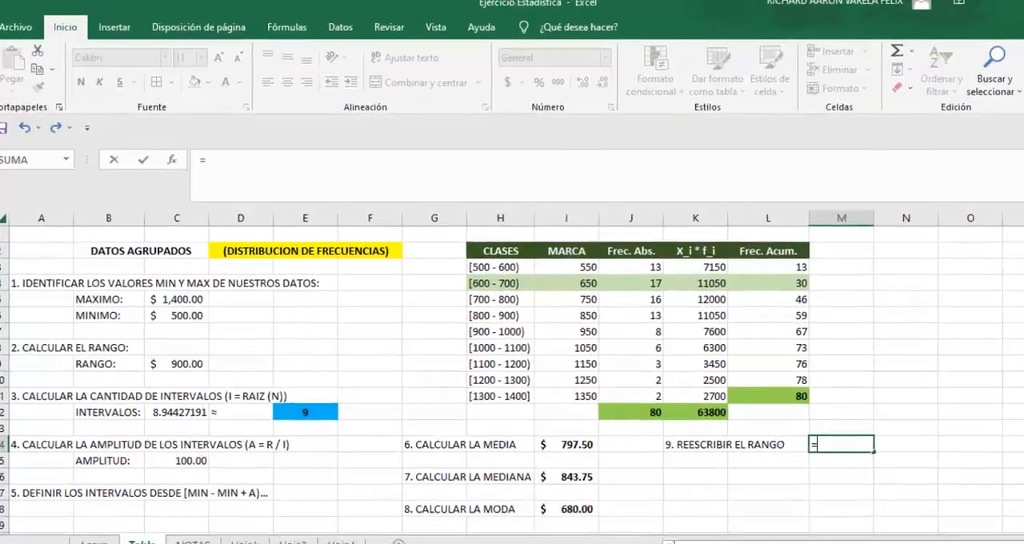
pyautogui.click(186, 360)
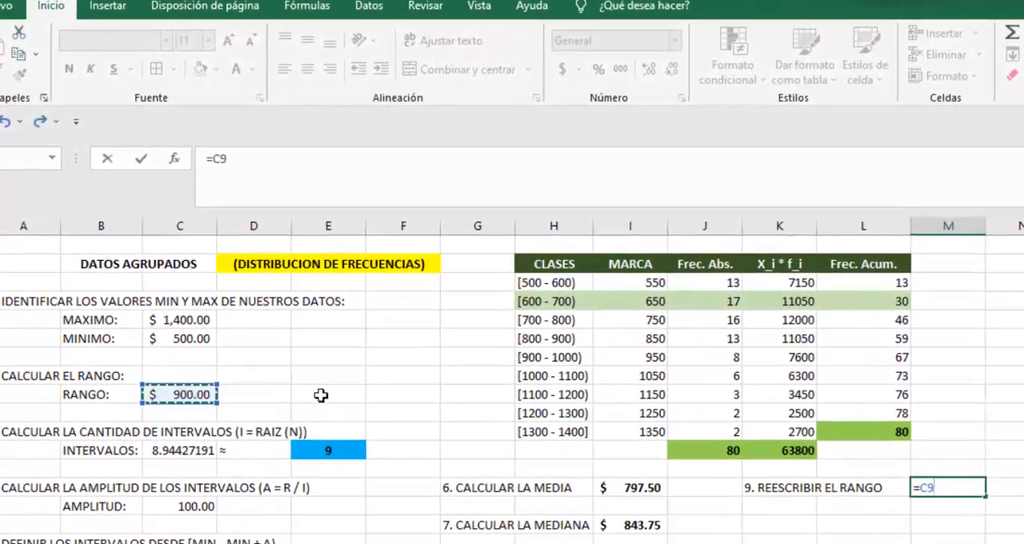
pyautogui.press('Return')
# Step: Enter the label "10. CALCULAR LA VARIANZA" in K16, beneath the range label
pyautogui.click(791, 527)
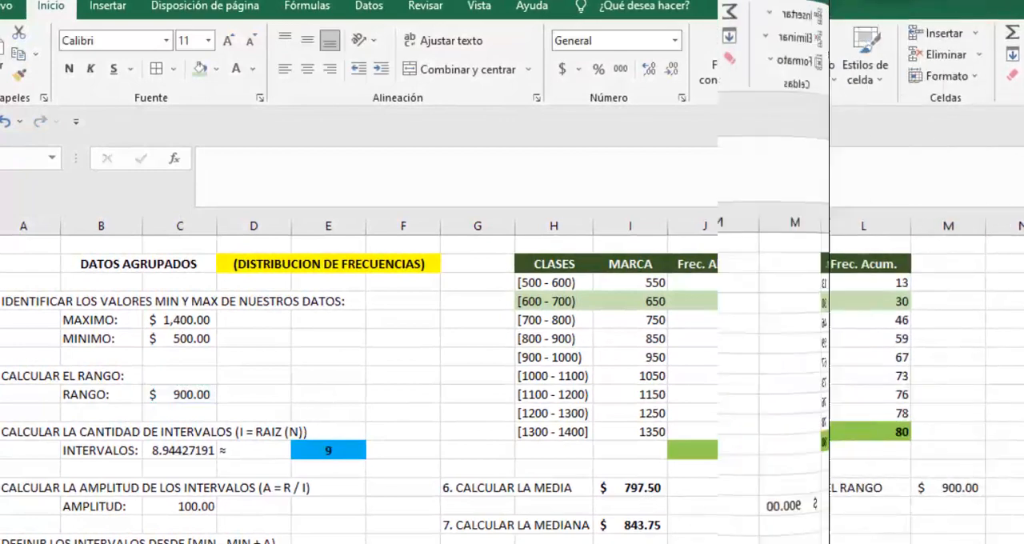
pyautogui.write('10. CALCULAR L')
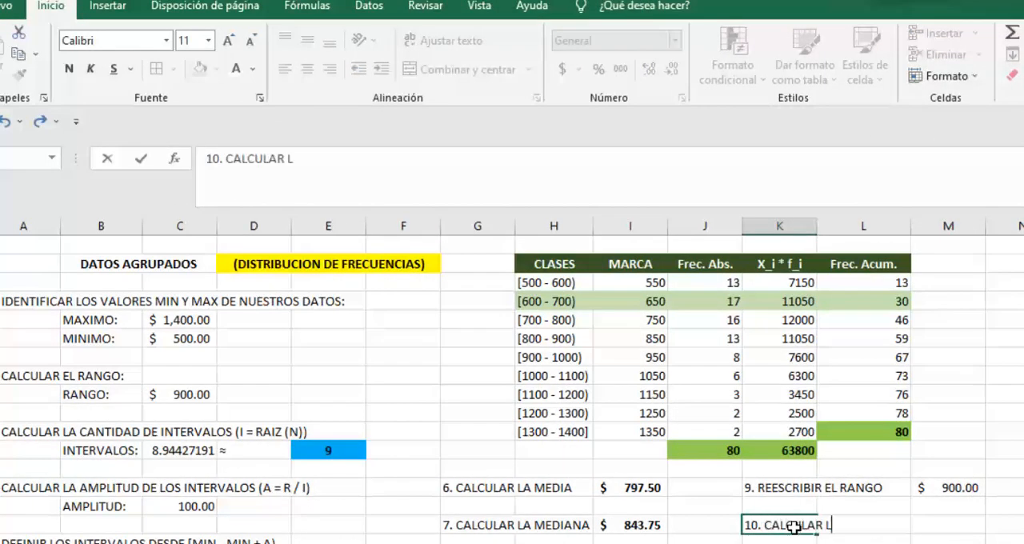
pyautogui.write('A VARIANZA')
pyautogui.press('Return')
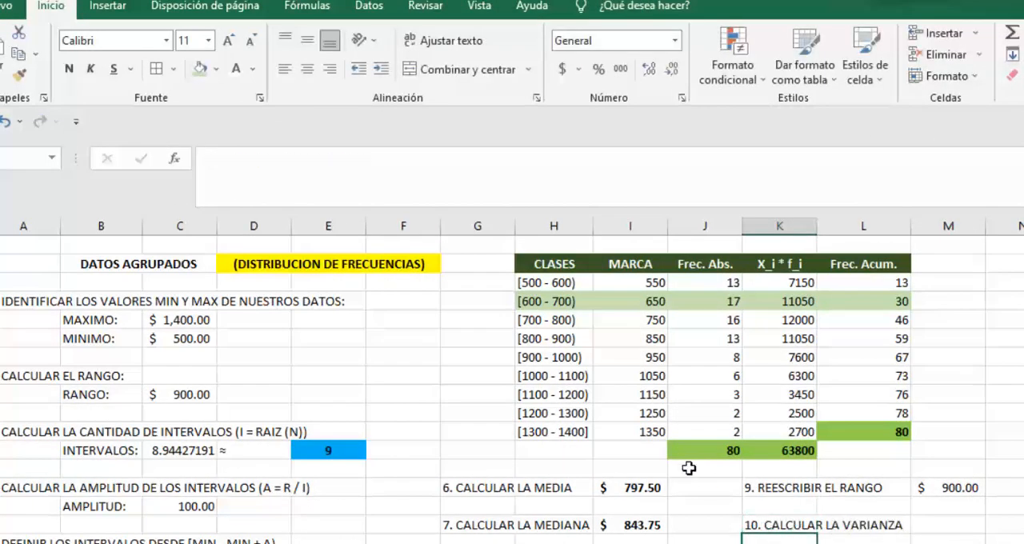
# Step: Paste the copied variance formula text box and place it over columns D to G, beside the range calculation
pyautogui.hotkey('ctrl', 'v')
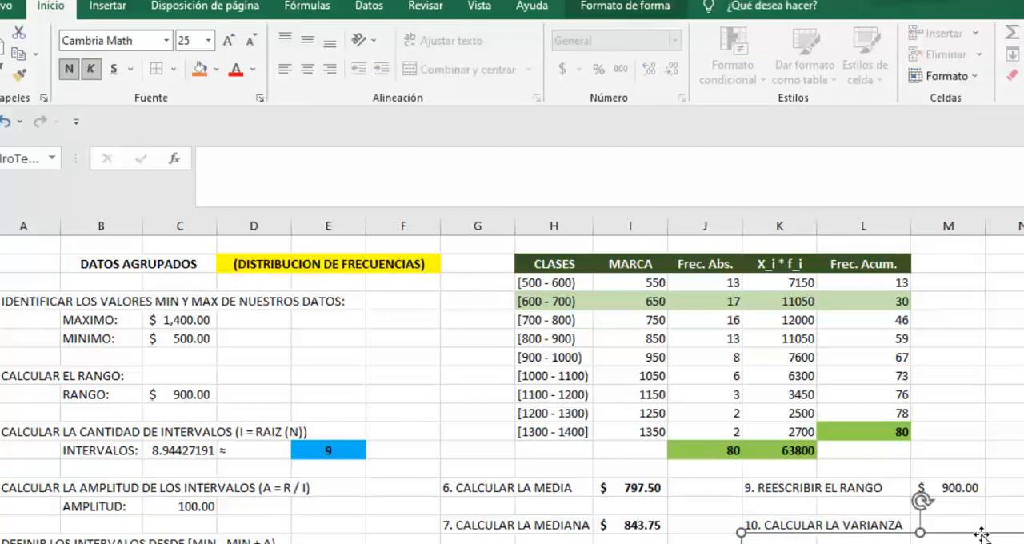
pyautogui.moveTo(982, 533); pyautogui.dragTo(418, 318)
pyautogui.click(1010, 320)
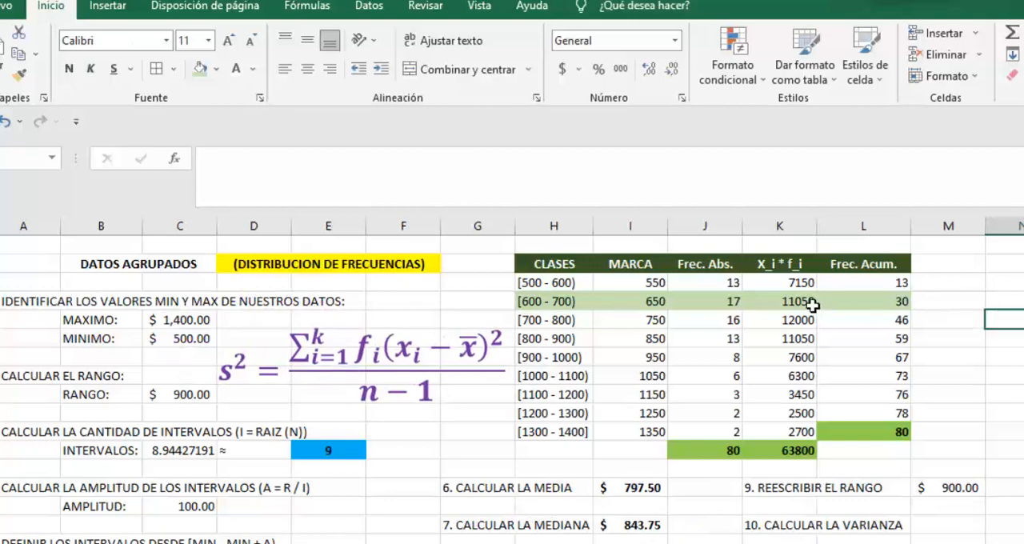
# Step: Copy the "X_i * f_i" header from K2 into M2 to start a new table column
pyautogui.click(780, 264)
pyautogui.hotkey('ctrl', 'c')
pyautogui.click(937, 261)
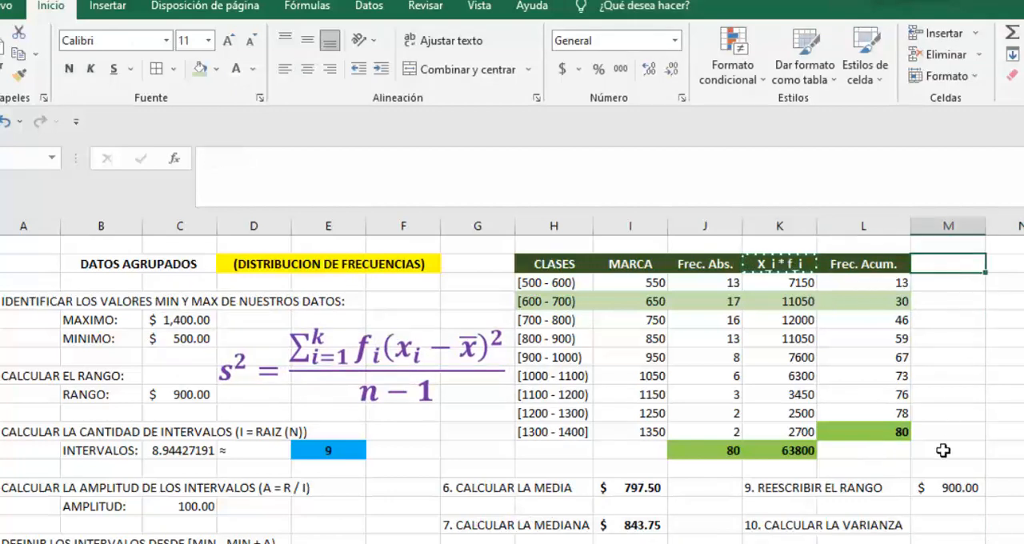
pyautogui.hotkey('ctrl', 'v')
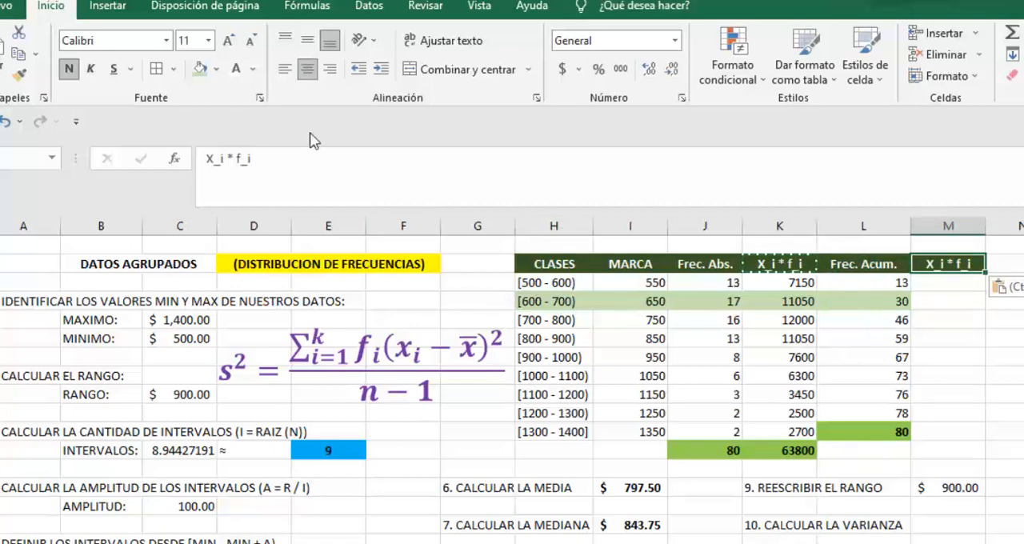
# Step: Change the M2 header text to "X_i - ẋ", inserting the ẋ character as a symbol
pyautogui.click(261, 160)
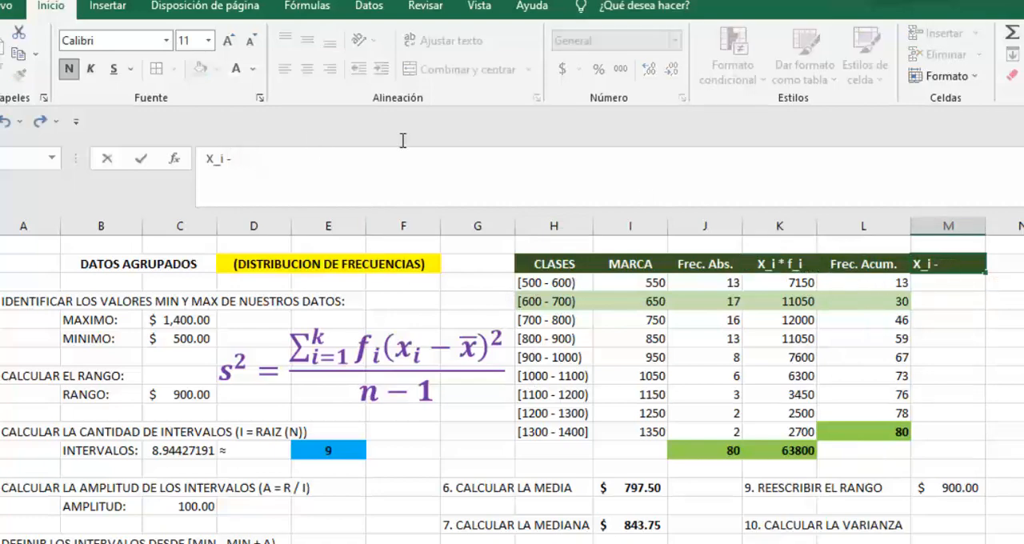
pyautogui.click(102, 10)
pyautogui.click(975, 50)
pyautogui.click(994, 102)
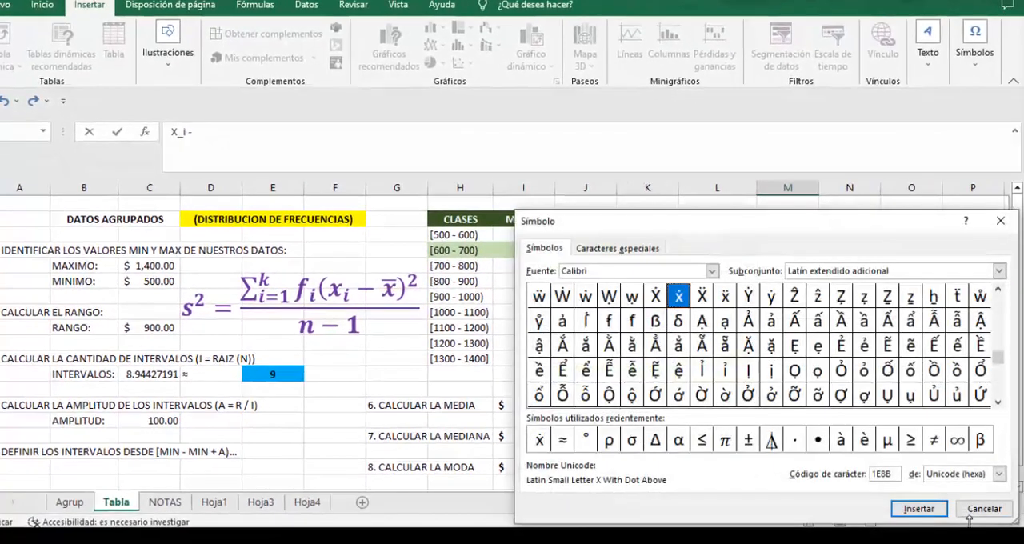
pyautogui.click(918, 509)
pyautogui.click(984, 509)
pyautogui.press('Return')
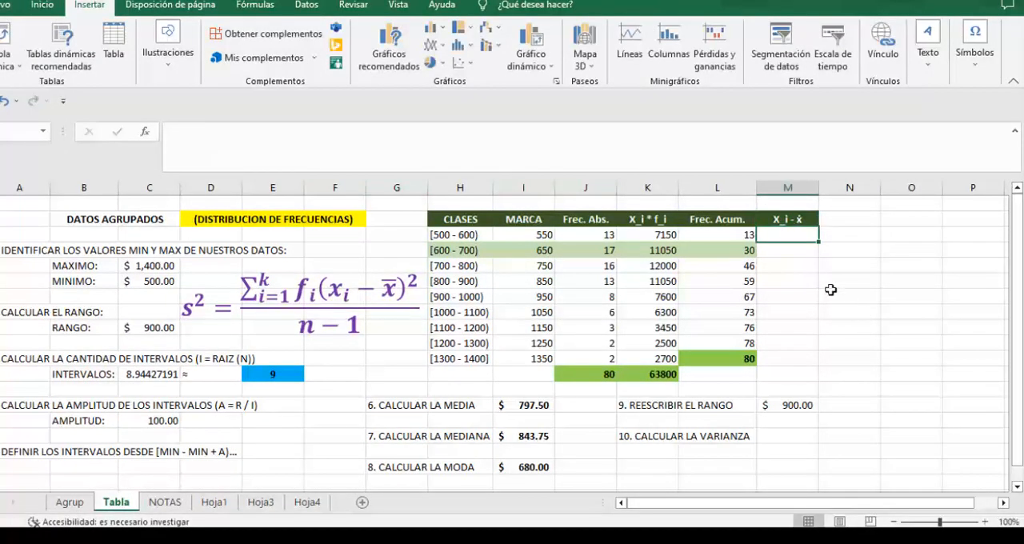
# Step: Enter the formula +I3-I14 in M3 to subtract the mean from the first class mark
pyautogui.write('+I3-')
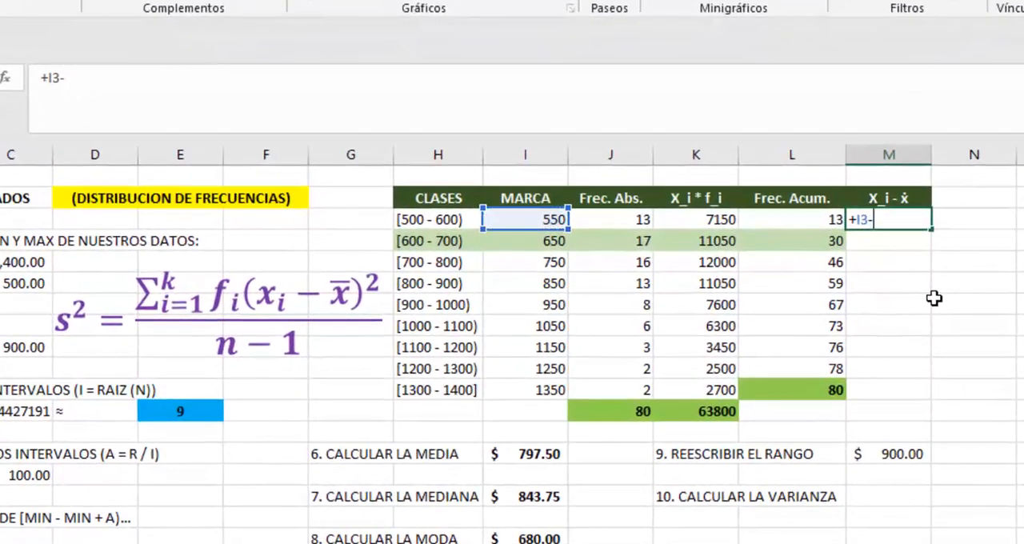
pyautogui.click(550, 453)
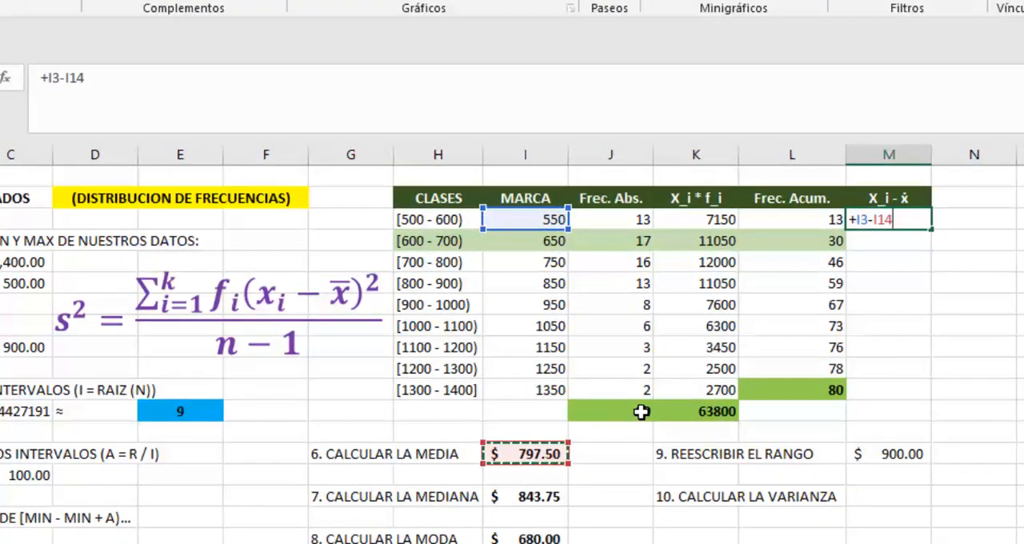
pyautogui.press('Return')
# Step: Make the mean reference in the M3 formula absolute, so that it reads =+I3-$I$14
pyautogui.click(916, 219)
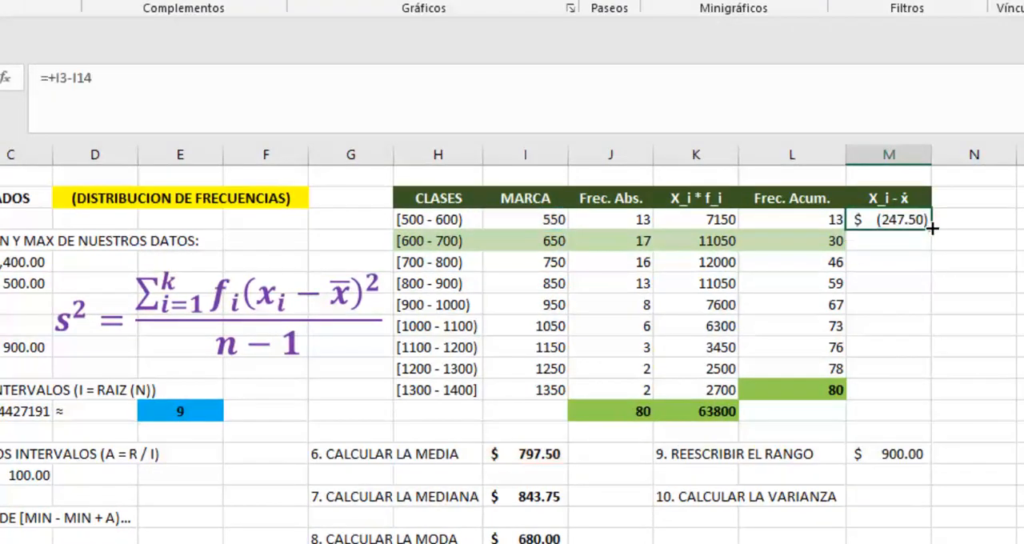
pyautogui.doubleClick(916, 220)
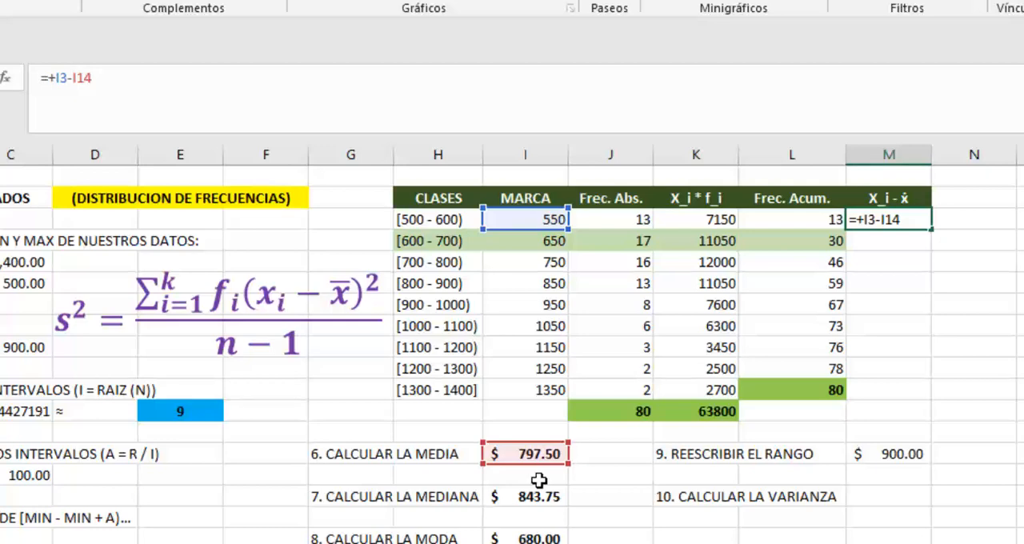
pyautogui.write('$ (247.50')
pyautogui.press('Return')
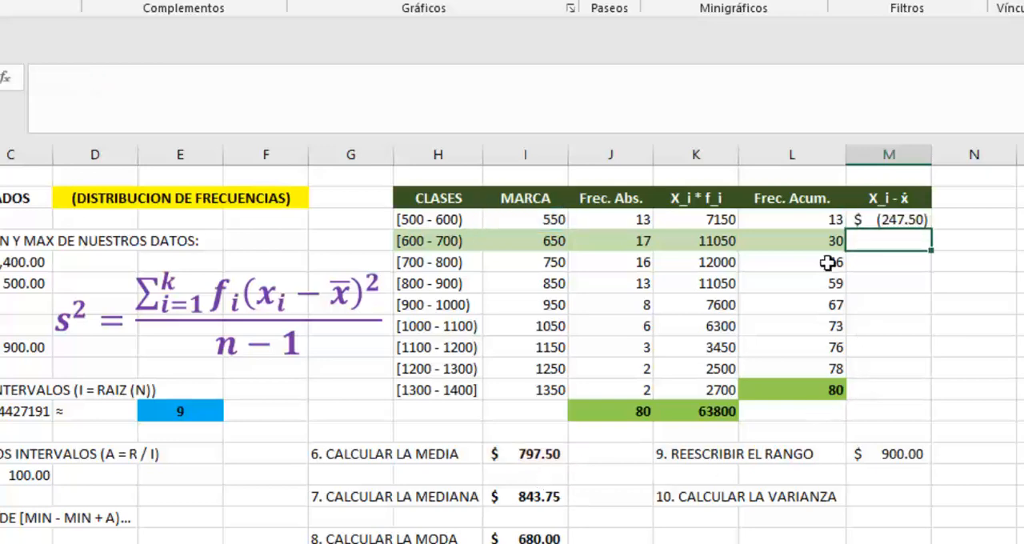
# Step: Fill the deviation formula from M3 down through M11, covering all the classes
pyautogui.click(881, 222)
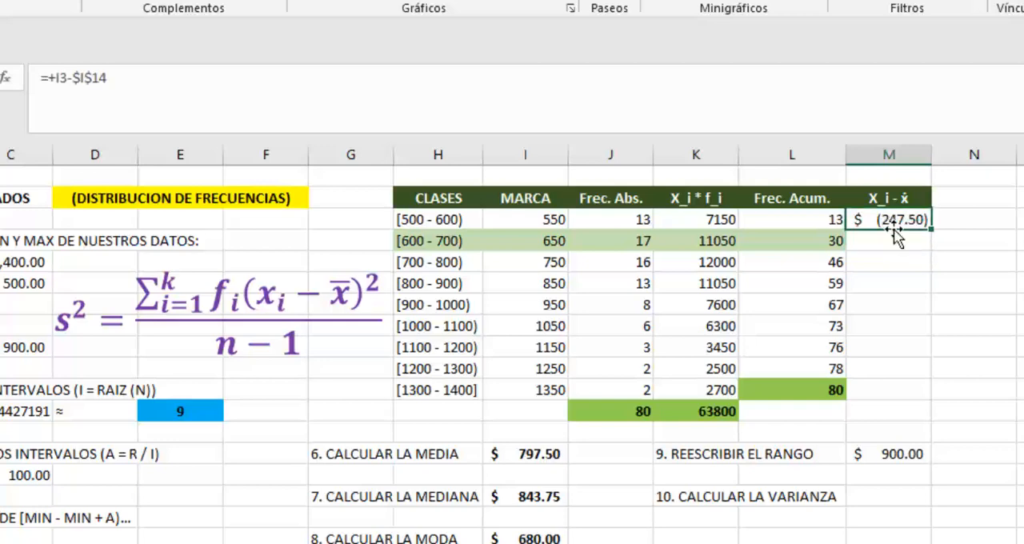
pyautogui.moveTo(928, 236); pyautogui.dragTo(916, 380)
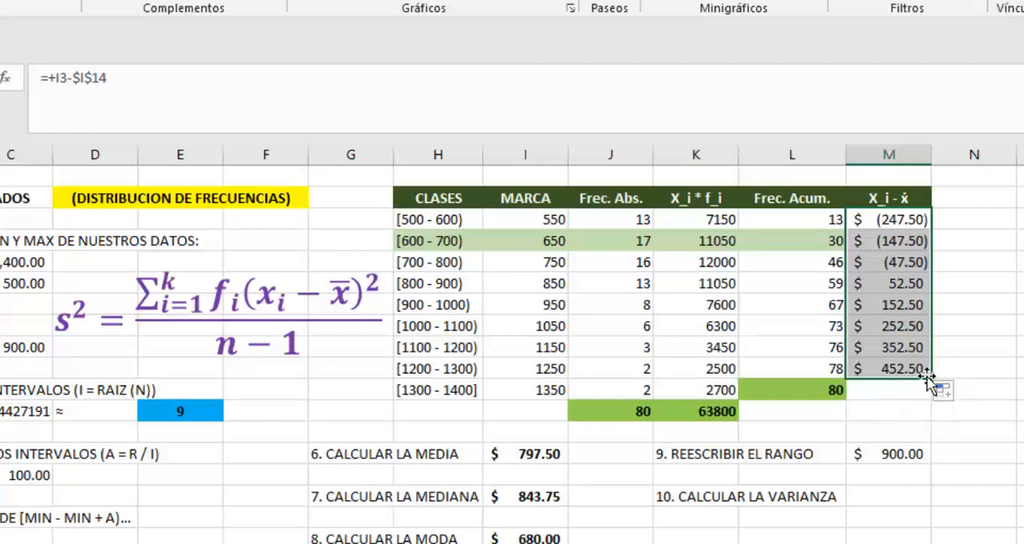
pyautogui.moveTo(930, 378); pyautogui.dragTo(925, 398)
pyautogui.click(970, 344)
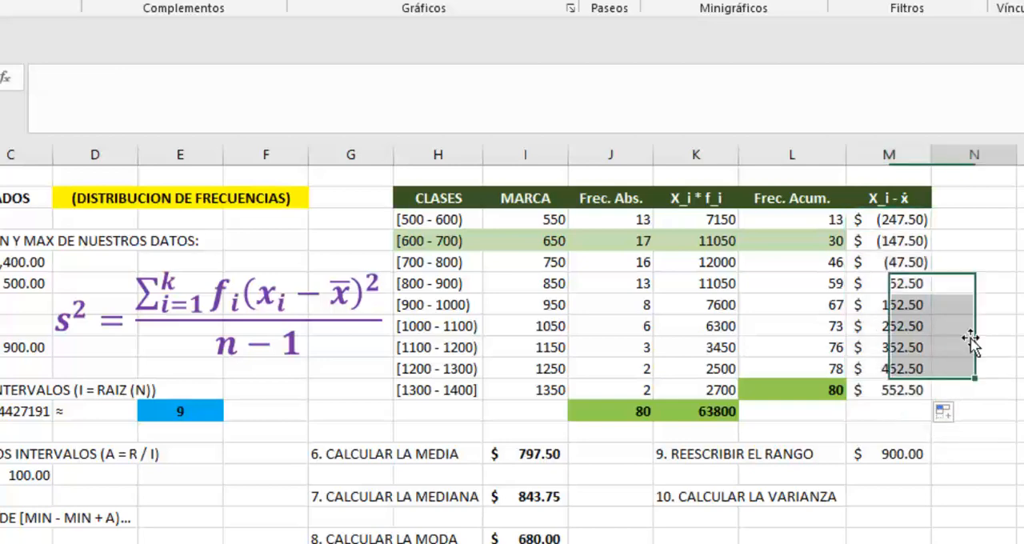
# Step: Copy the M2 header into N2 and change the copied text to "(X_i - ẋ)^2"
pyautogui.click(884, 197)
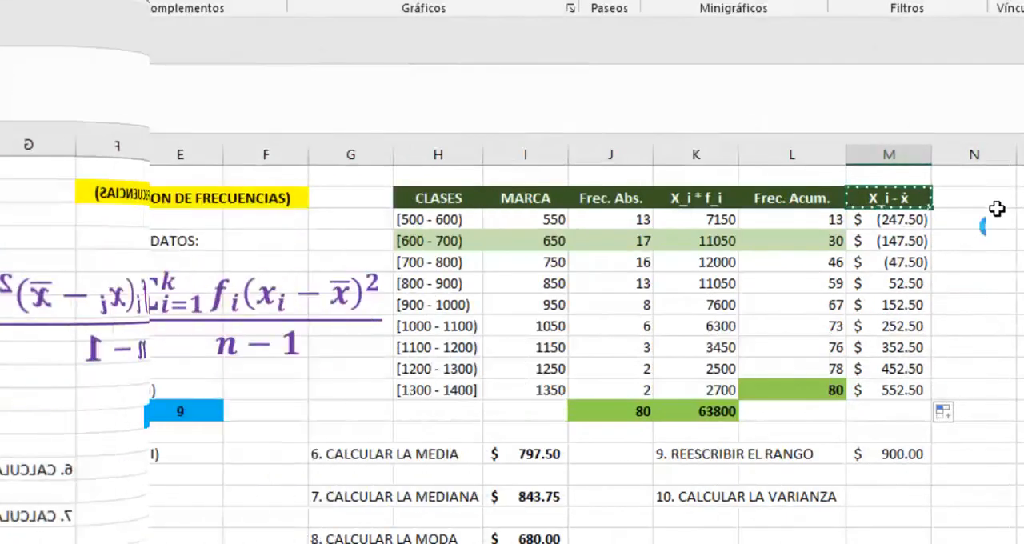
pyautogui.click(996, 200)
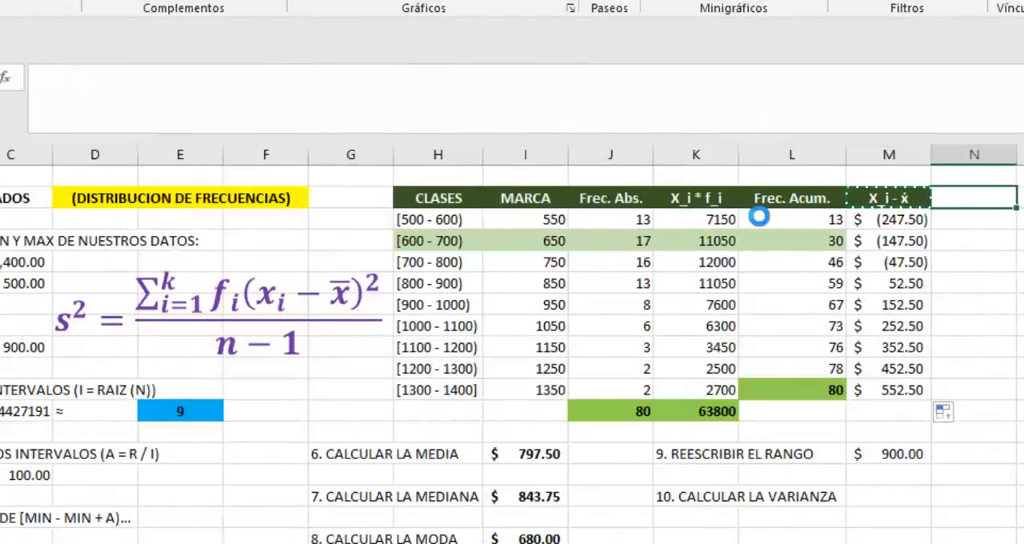
pyautogui.hotkey('ctrl', 'v')
pyautogui.write('(')
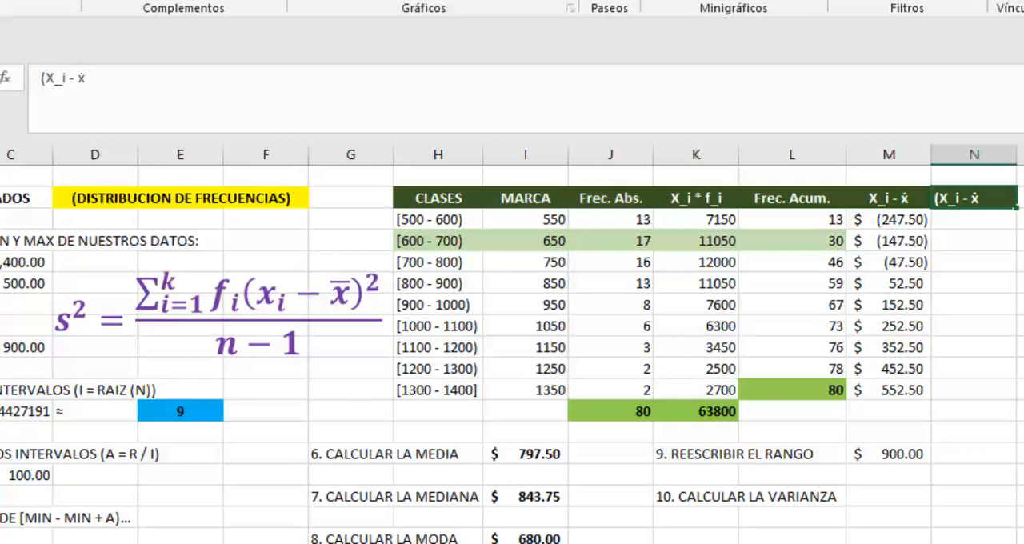
pyautogui.write(')^2')
pyautogui.press('Return')
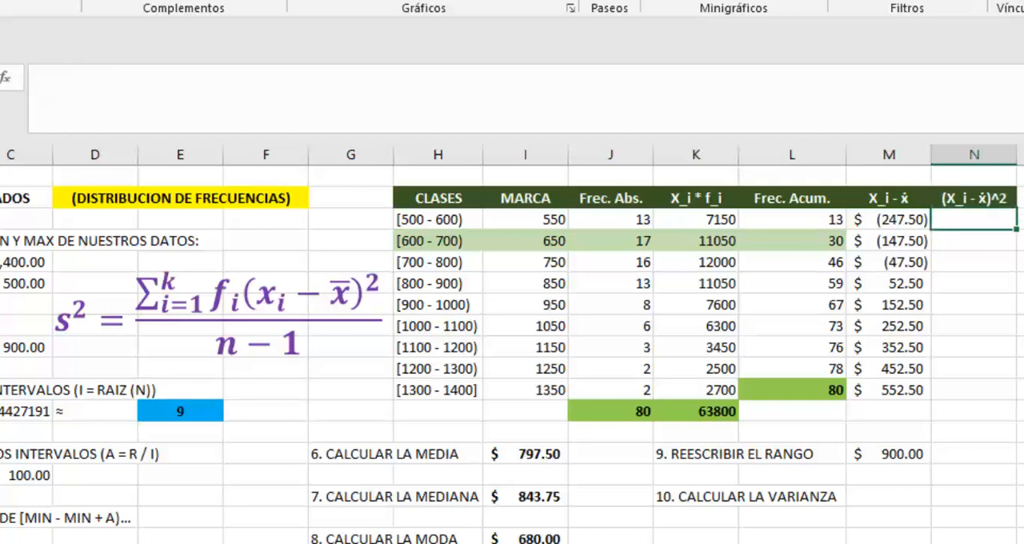
# Step: Enter =M3^2 in N3 to square the first deviation and fill it down through N11
pyautogui.write('=M3^2')
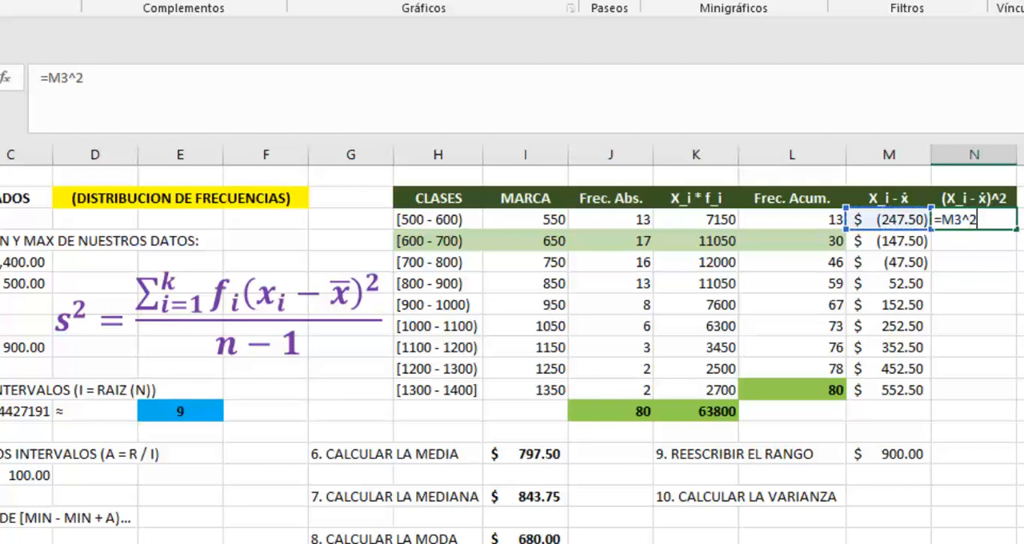
pyautogui.press('Return')
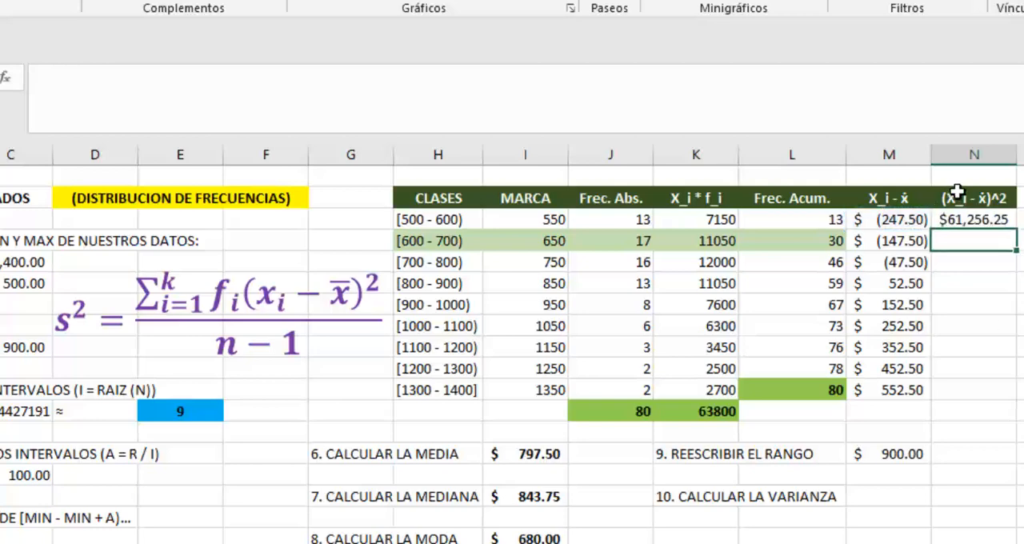
pyautogui.click(980, 219)
pyautogui.moveTo(1016, 231); pyautogui.dragTo(999, 398)
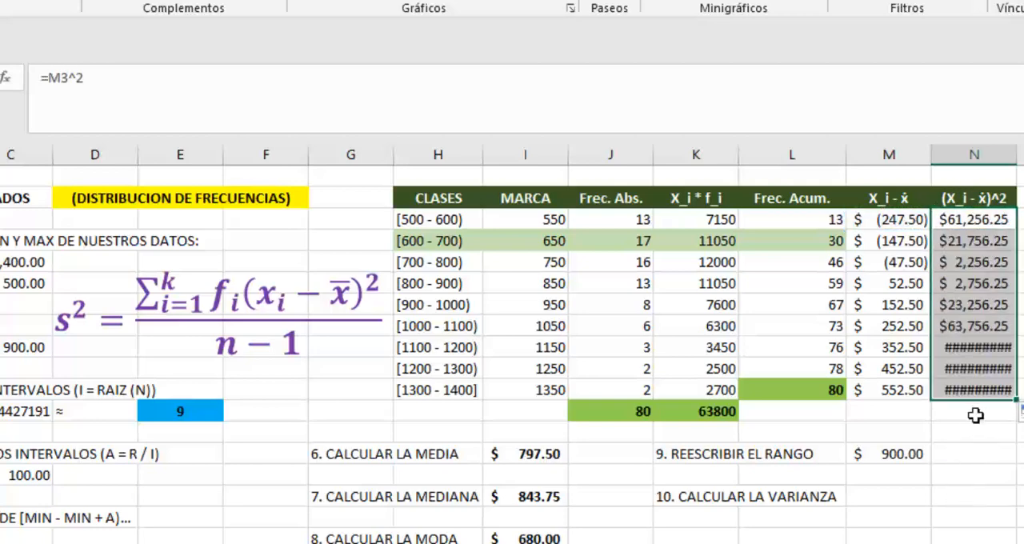
# Step: Widen column N to fit its contents so the squared deviations display in full
pyautogui.click(975, 416)
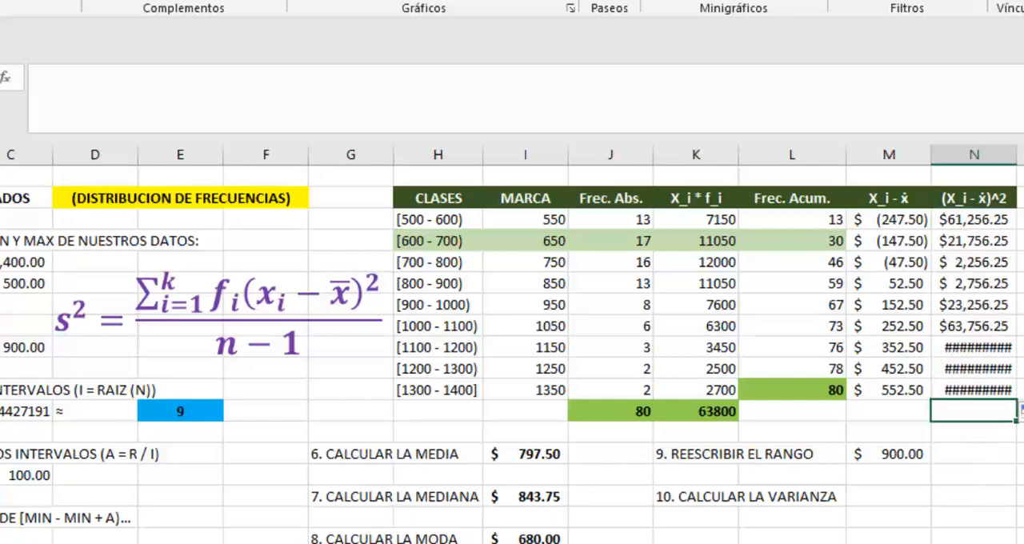
pyautogui.doubleClick(1015, 160)
pyautogui.click(1023, 198)
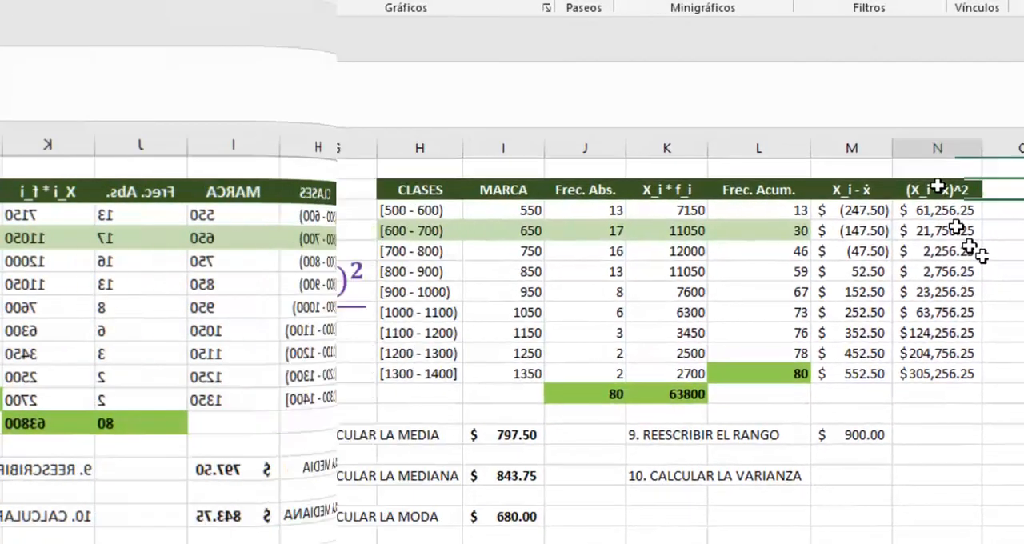
# Step: Copy the squared-deviation header from N2 into O2
pyautogui.click(978, 196)
pyautogui.hotkey('ctrl', 'c')
pyautogui.press('Right')
pyautogui.press('Return')
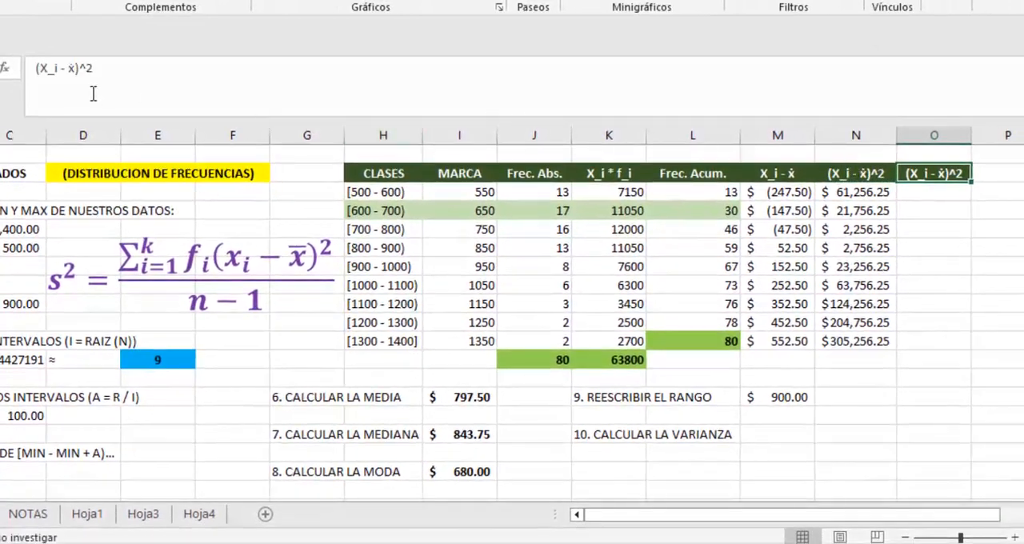
# Step: Change the O2 header to "f_i * (X_i - ẋ)^2" and fit column O's width to it
pyautogui.click(32, 69)
pyautogui.write('F')
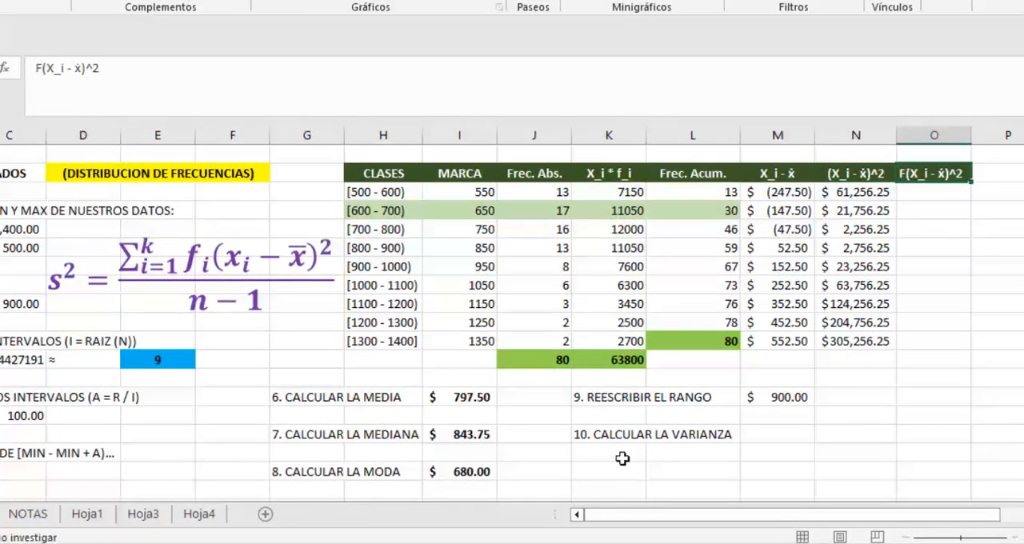
pyautogui.write('_')
pyautogui.press('BackSpace')
pyautogui.press('BackSpace')
pyautogui.press('capslock')
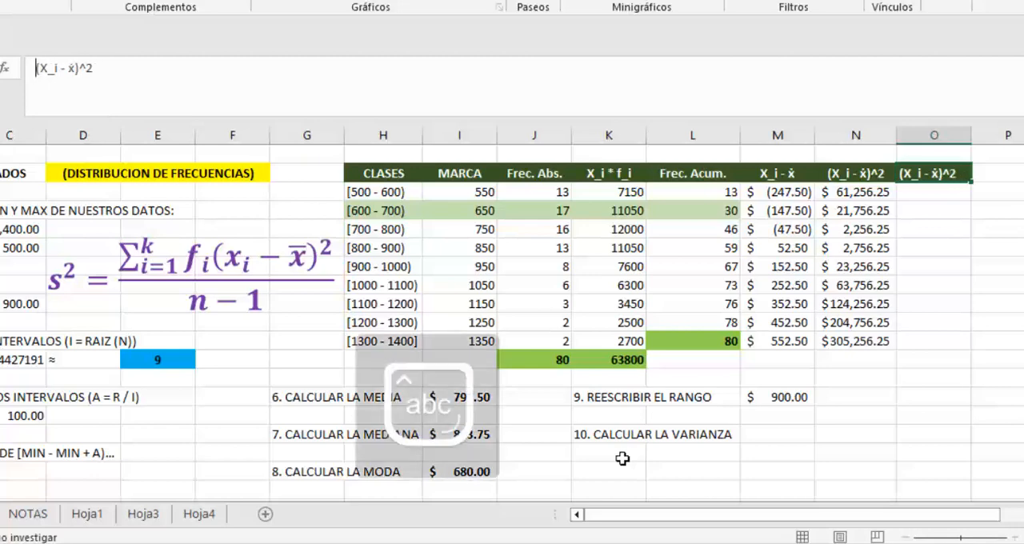
pyautogui.write('f_')
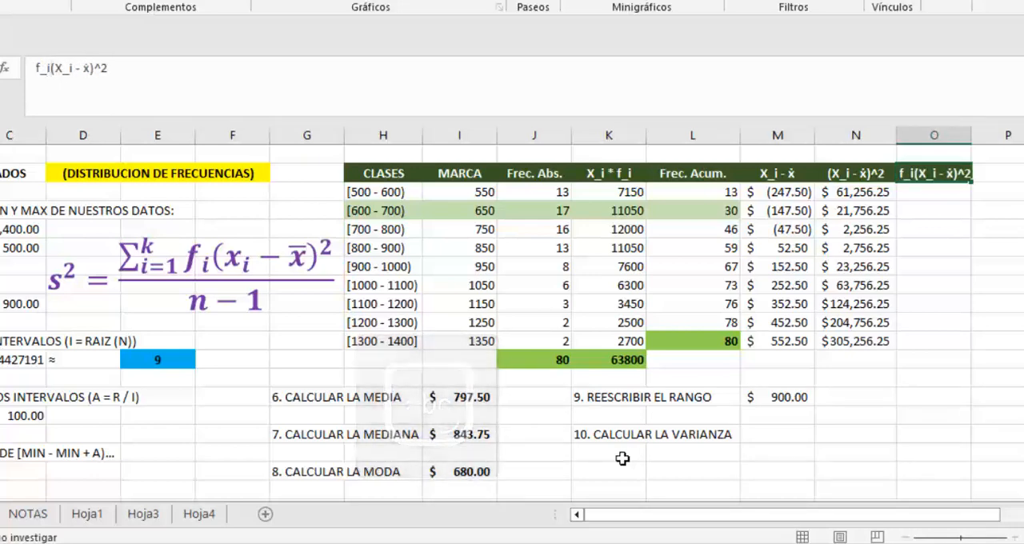
pyautogui.write('i *')
pyautogui.press('Return')
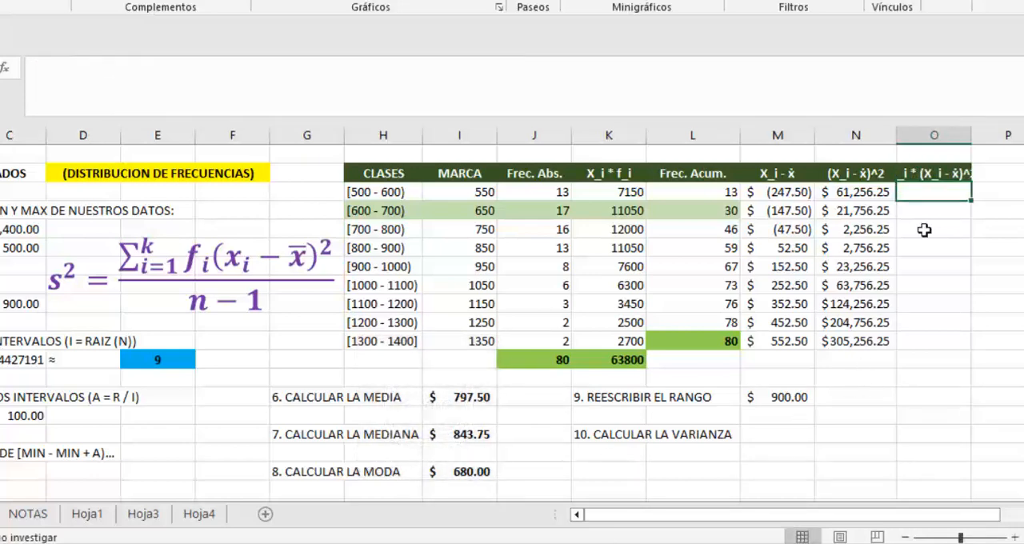
pyautogui.doubleClick(977, 142)
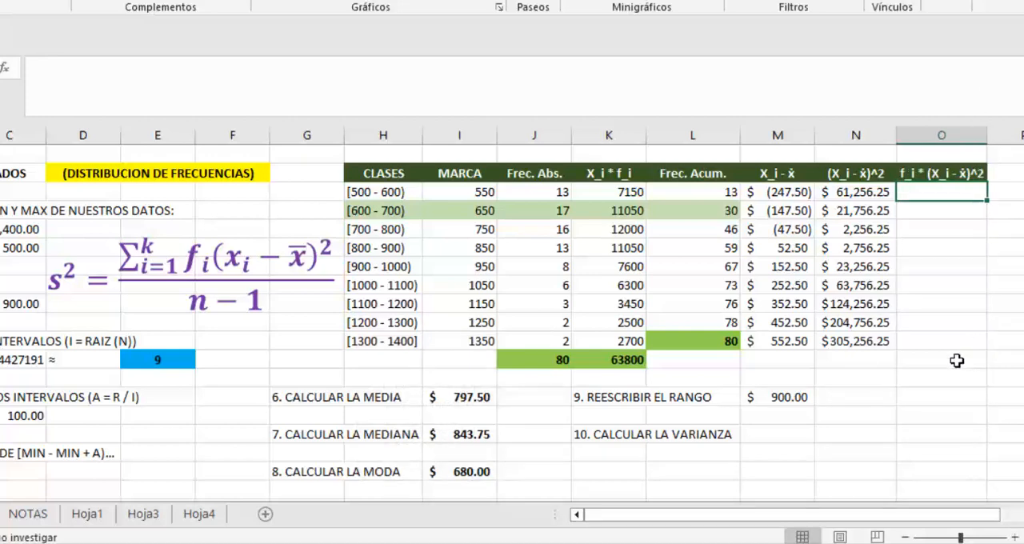
# Step: Enter =J3*N3 in O3 to multiply frequency by squared deviation, and fill it down through O11
pyautogui.write('=')
pyautogui.press('Left')
pyautogui.press('Left')
pyautogui.press('Left')
pyautogui.press('Left')
pyautogui.press('Left')
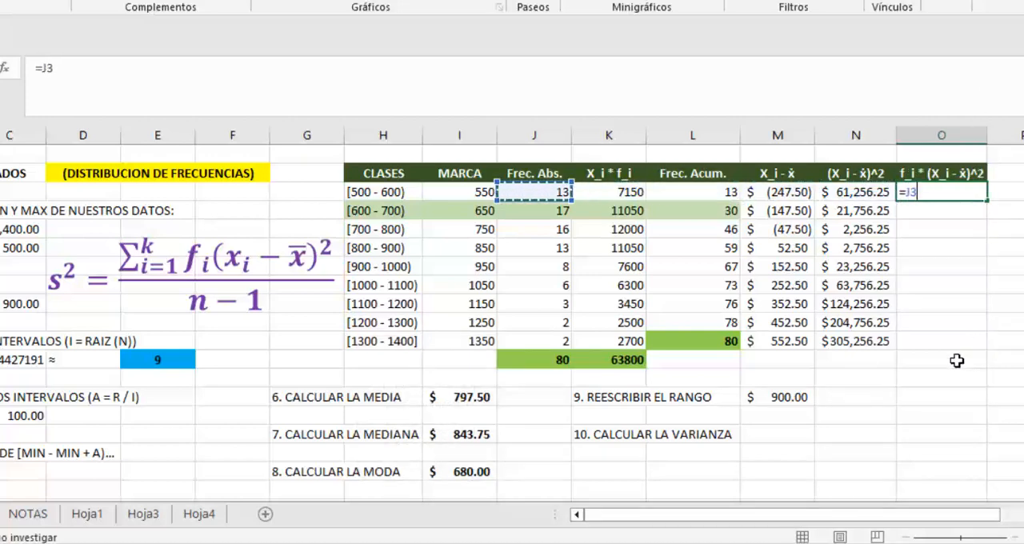
pyautogui.write('*')
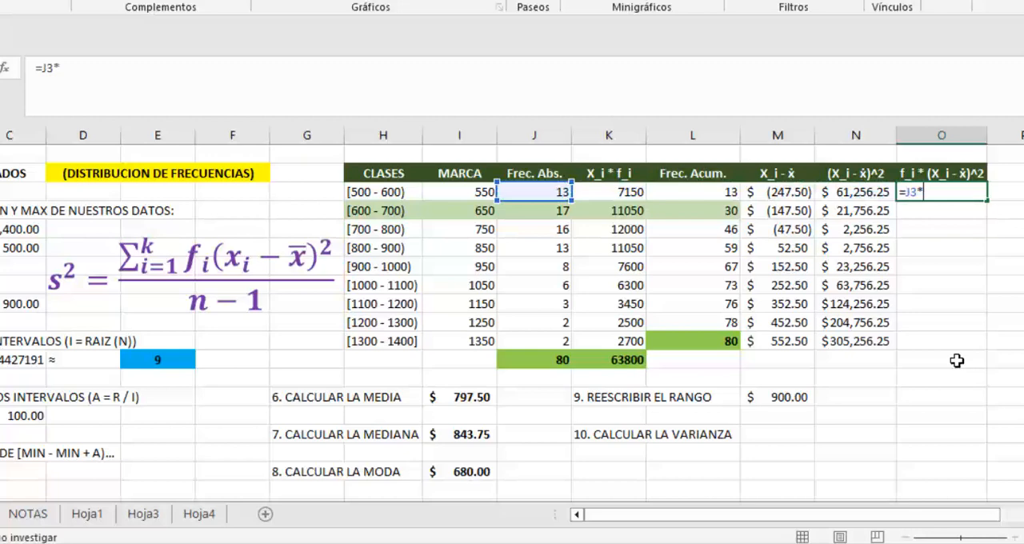
pyautogui.press('Left')
pyautogui.hotkey('ctrl', 'Return')
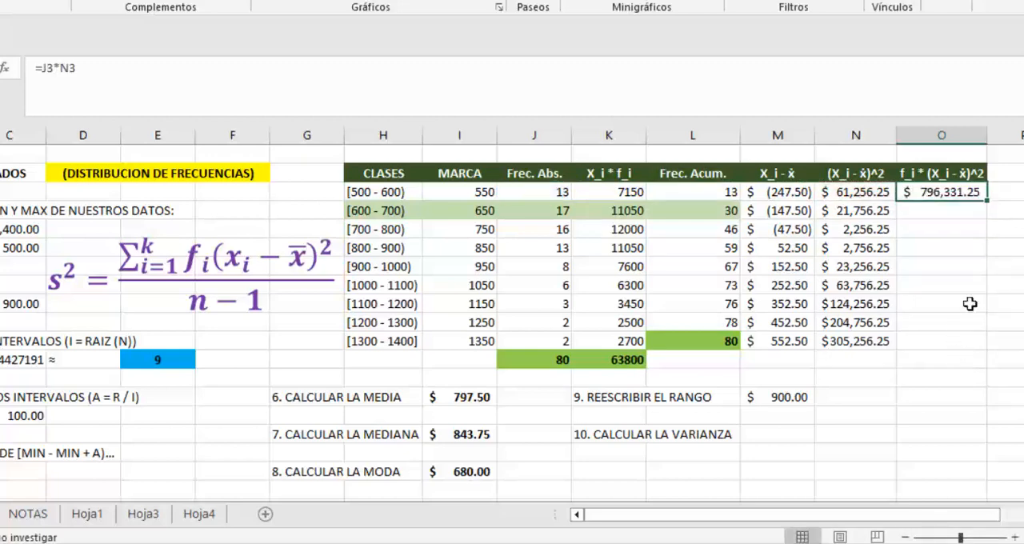
pyautogui.moveTo(989, 200); pyautogui.dragTo(983, 359)
# Step: Total the weighted squared deviations in O12 with =SUMA(O3:O11)
pyautogui.click(983, 360)
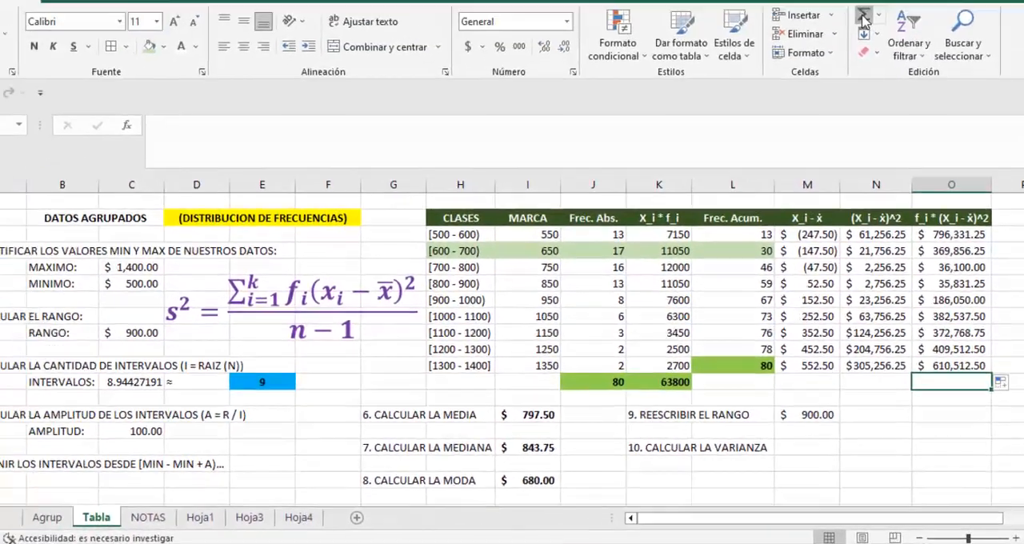
pyautogui.click(862, 17)
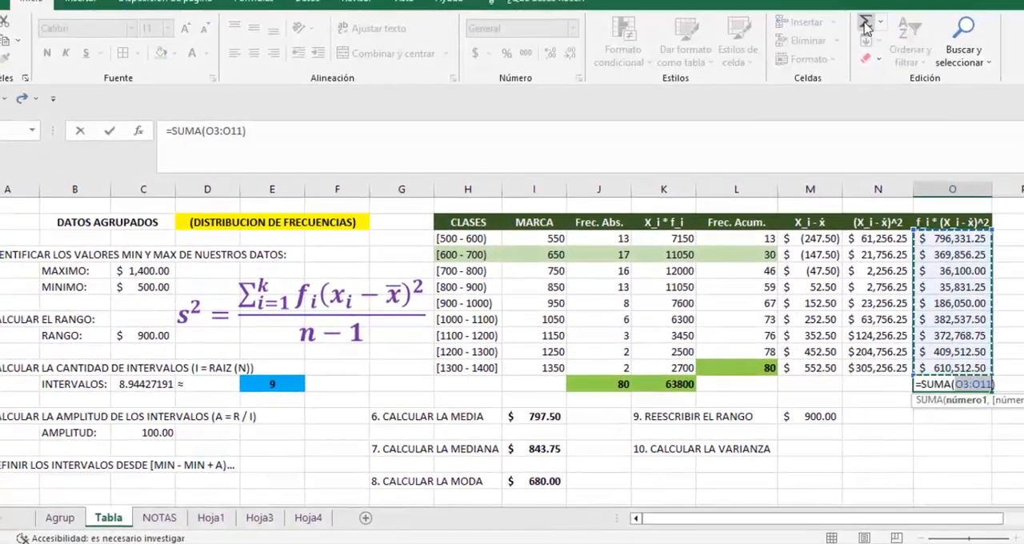
pyautogui.press('Return')
# Step: Make the O12 total bold and give it a green fill matching the totals in J12 and K12
pyautogui.click(946, 384)
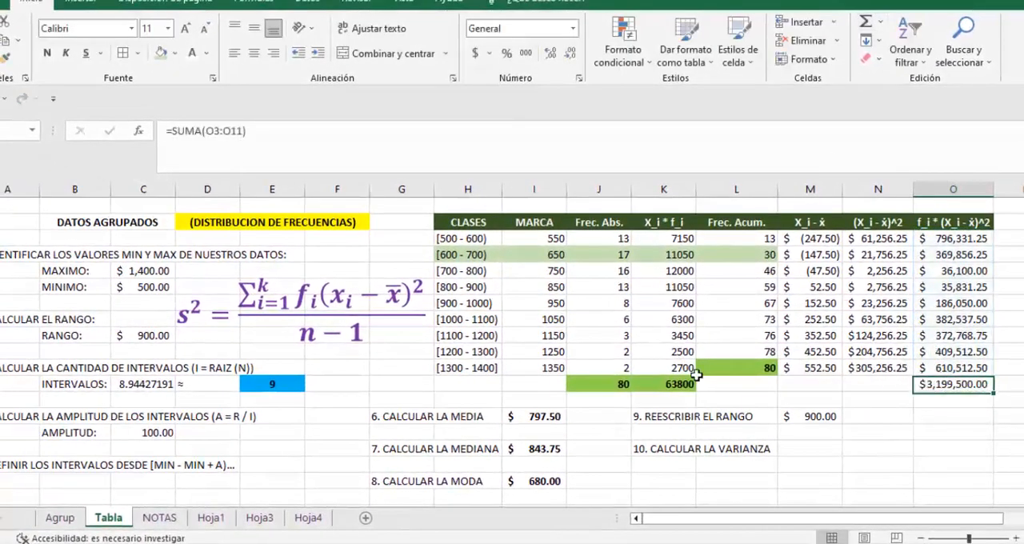
pyautogui.click(162, 54)
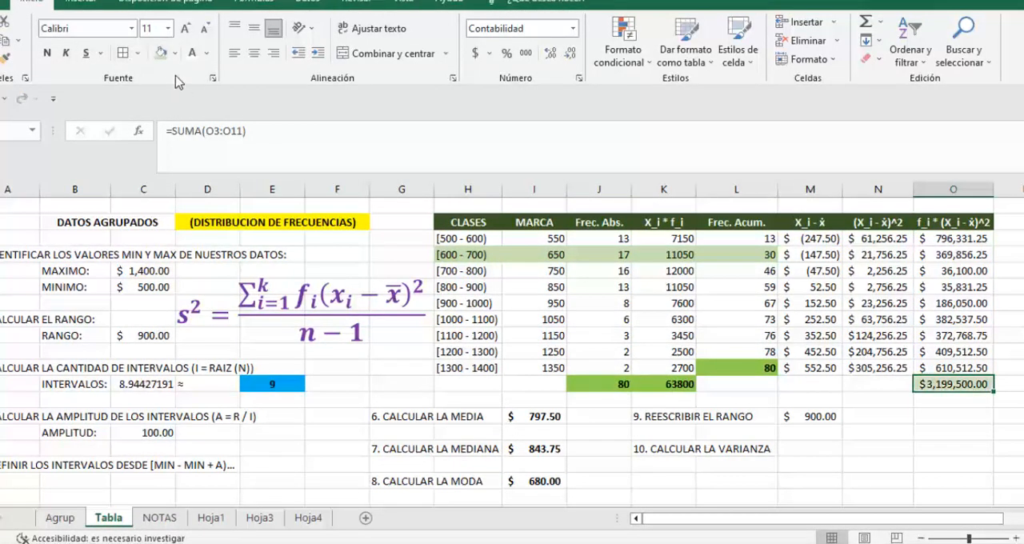
pyautogui.click(174, 54)
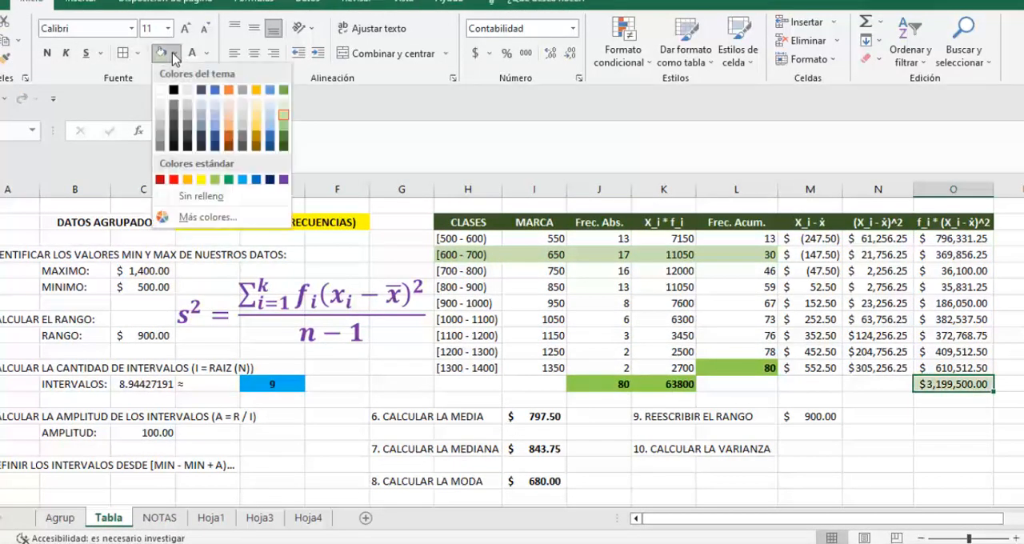
pyautogui.click(278, 121)
pyautogui.hotkey('ctrl', 'n')
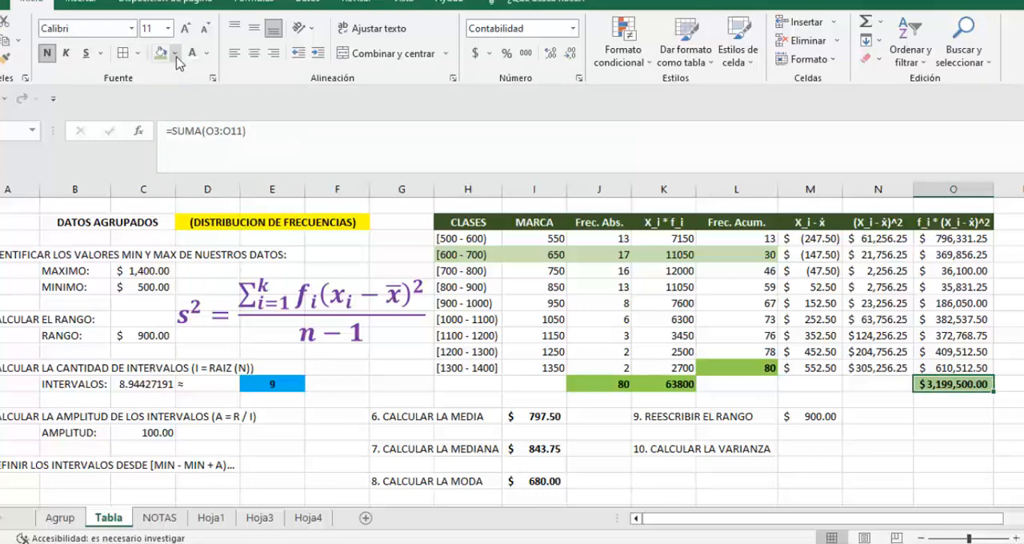
pyautogui.click(175, 54)
pyautogui.click(284, 125)
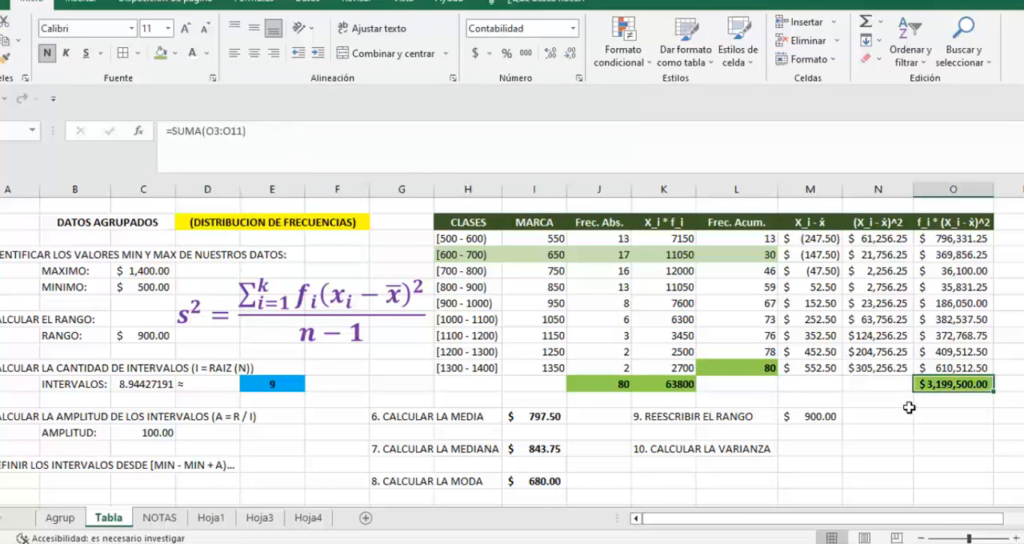
# Step: Calculate the variance in M16 with the formula =O12/(J12-1)
pyautogui.click(809, 448)
pyautogui.write('=')
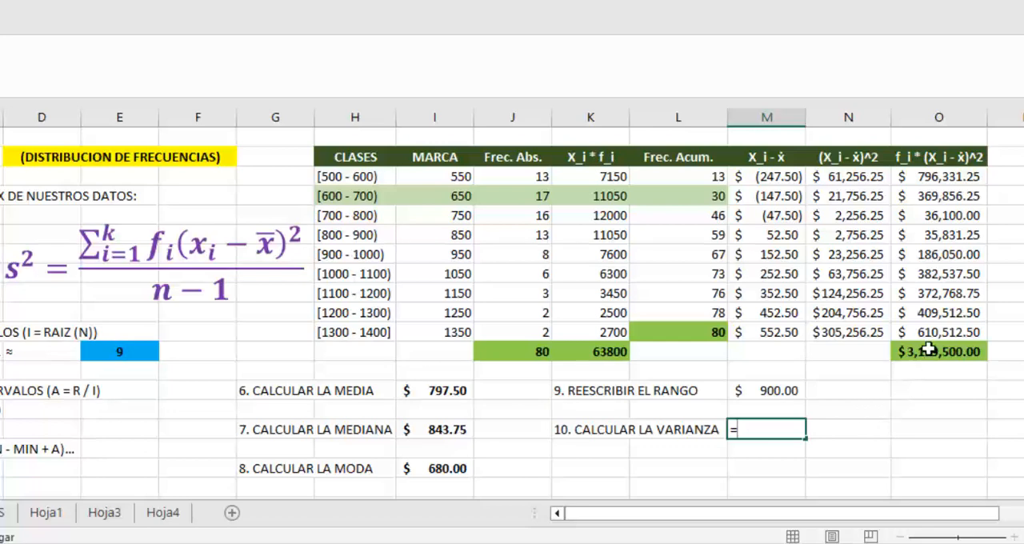
pyautogui.click(928, 349)
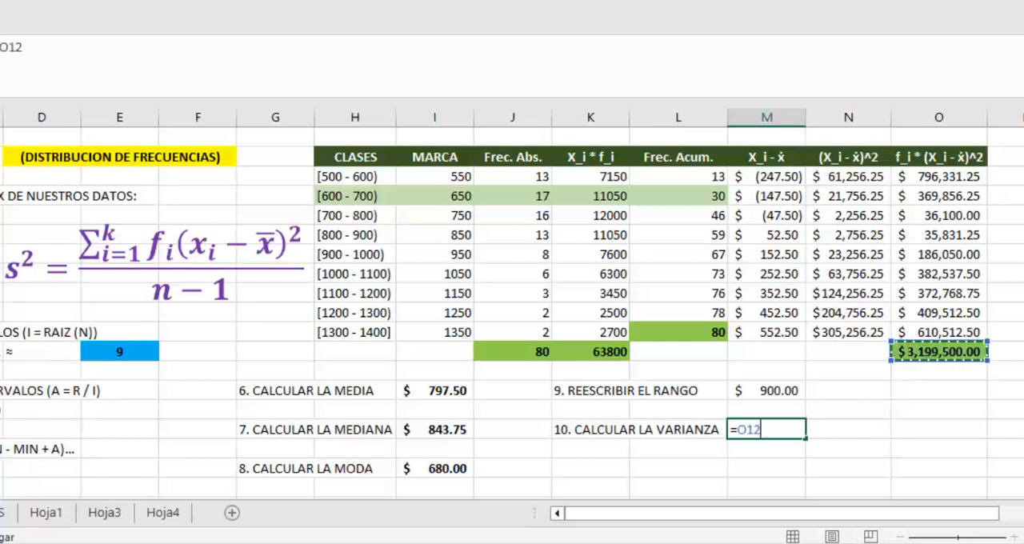
pyautogui.write('/')
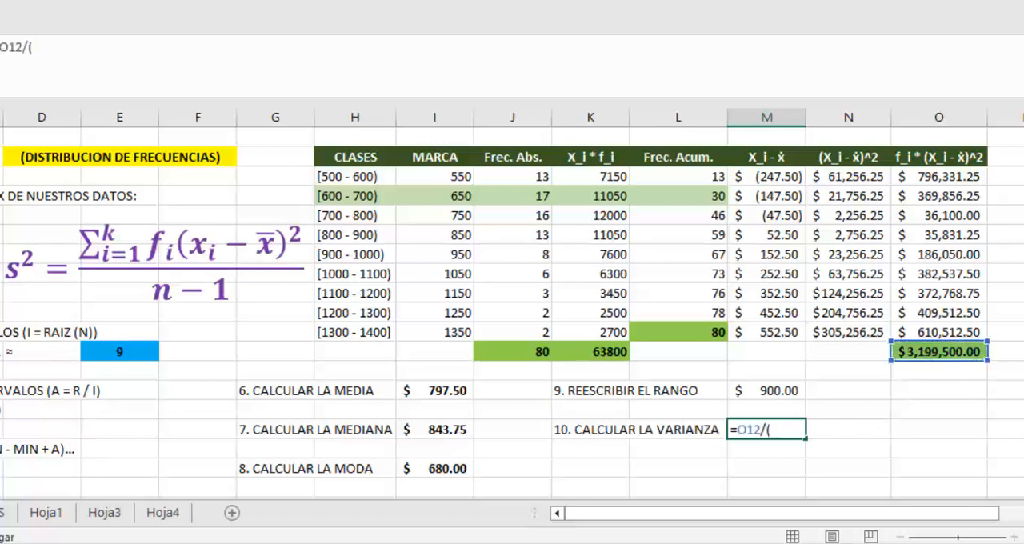
pyautogui.write('(')
pyautogui.click(511, 350)
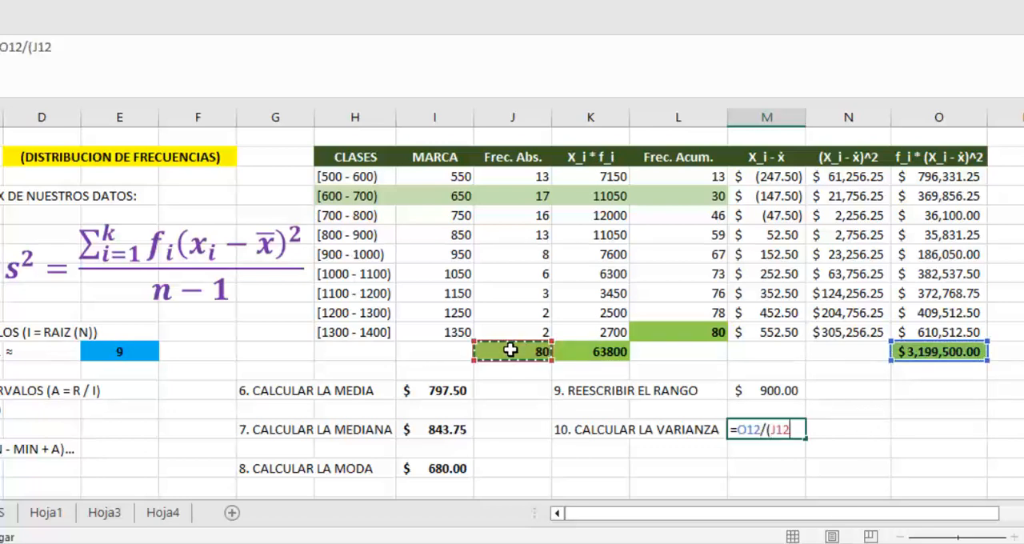
pyautogui.write('-1)')
pyautogui.press('Return')
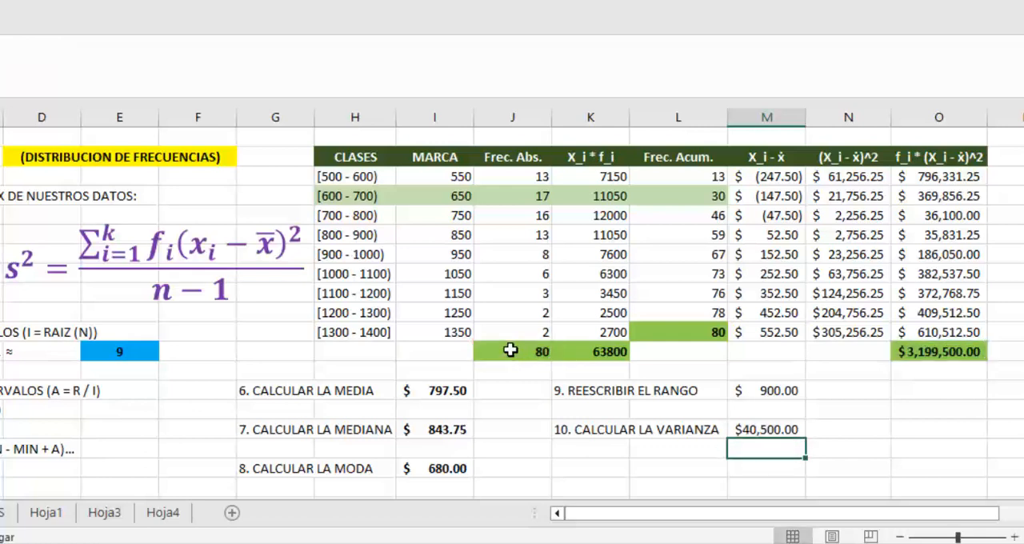
# Step: Enter the unit note "pesos al cuadrado" in N16, beside the variance result
pyautogui.press('Up')
pyautogui.press('Right')
pyautogui.write('pe')
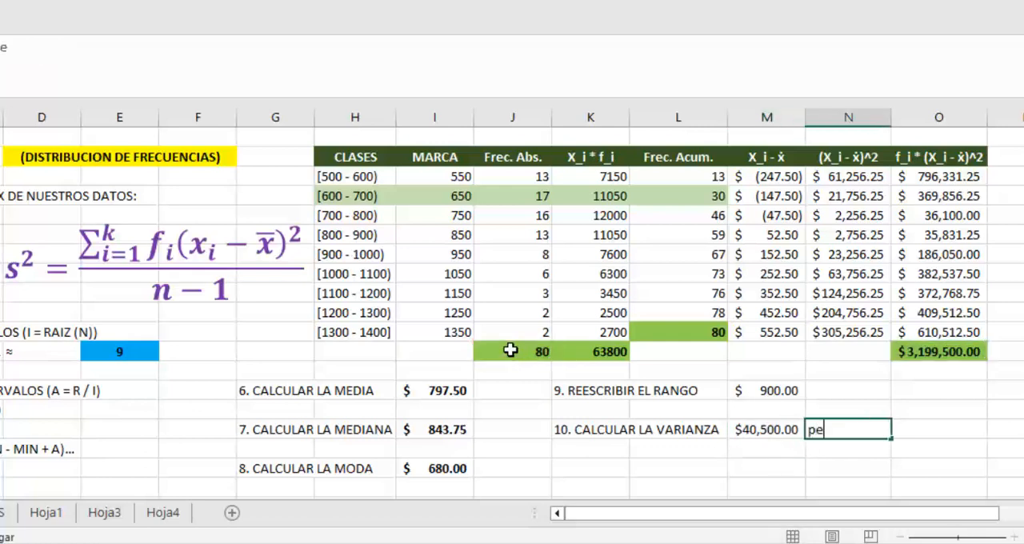
pyautogui.write('sos al c')
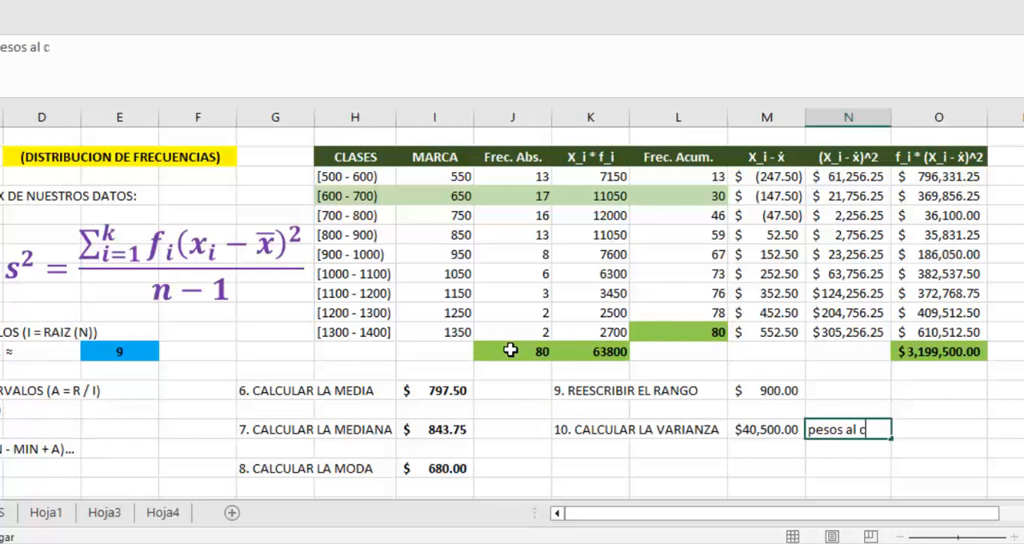
pyautogui.write('uadrado')
pyautogui.press('Return')
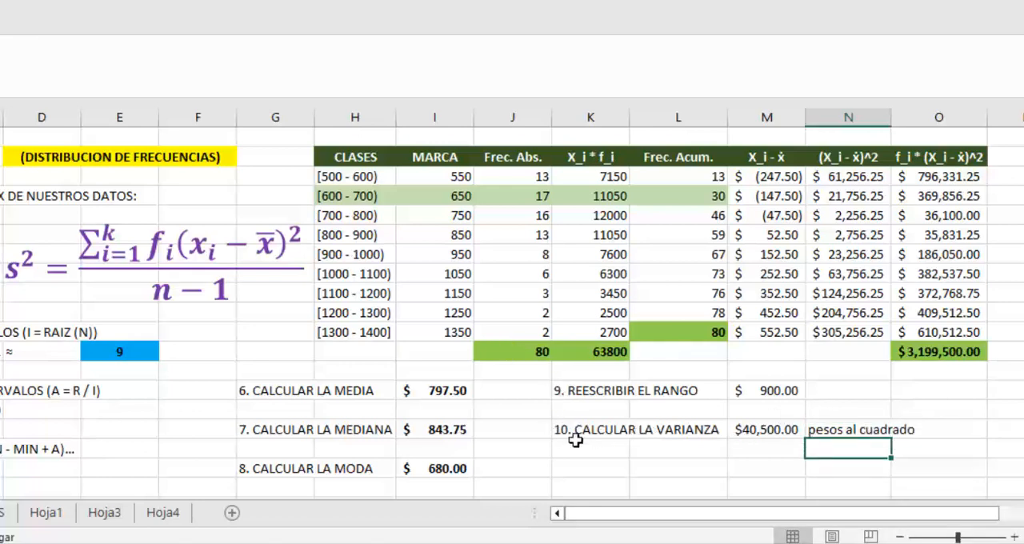
# Step: Add the label "11. CALCULAR LA DESV. STD" in K18 and select M18 for its result
pyautogui.click(198, 468)
pyautogui.write('11. CALCULAR ')
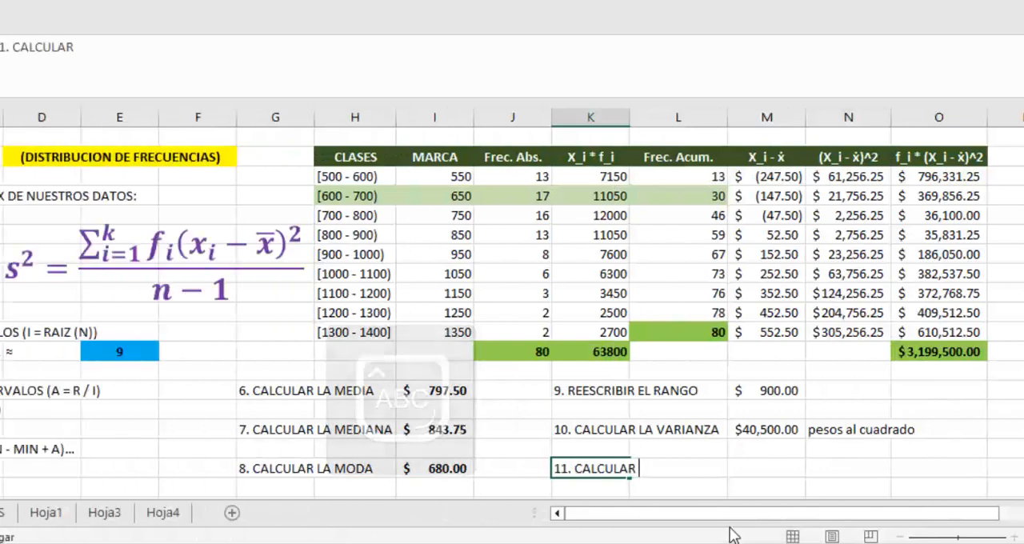
pyautogui.write('LA DESV. STD')
pyautogui.press('Return')
pyautogui.press('Up')
pyautogui.press('Right')
pyautogui.press('Right')
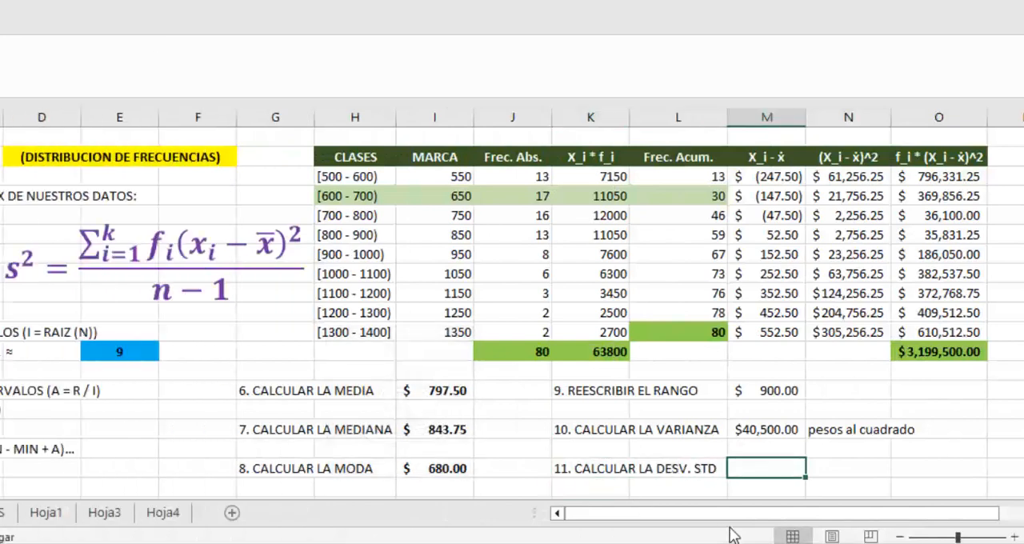
# Step: Calculate the standard deviation in M18 as the square root of the variance with =RAIZ(M16)
pyautogui.write('=RAIZ(')
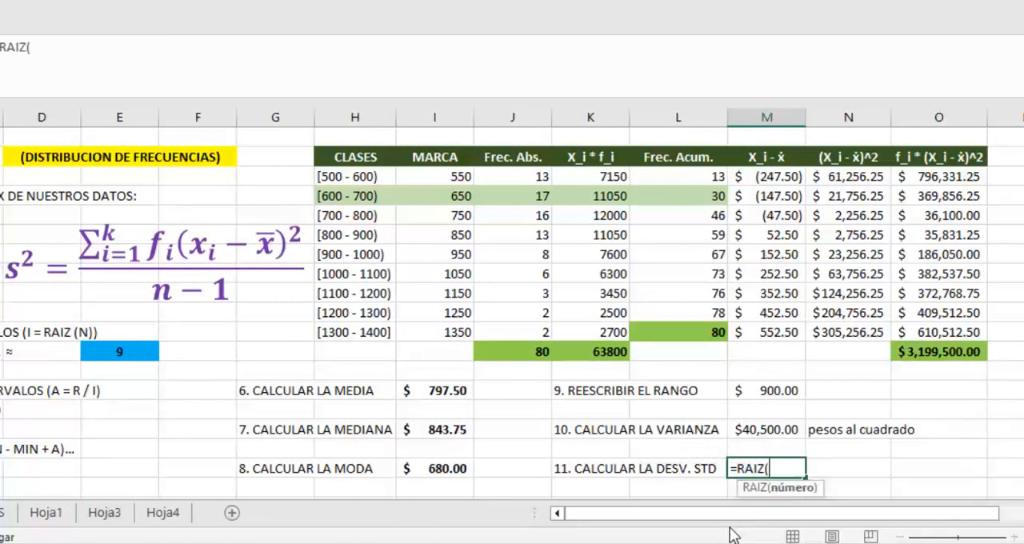
pyautogui.press('Up')
pyautogui.press('Up')
pyautogui.write(')')
pyautogui.hotkey('ctrl', 'Return')
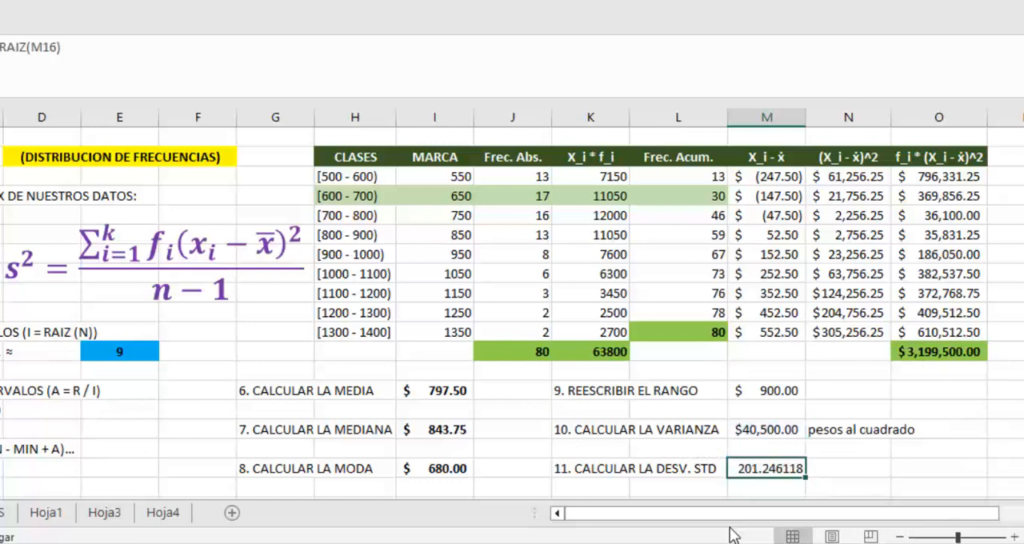
# Step: Replace the variance formula graphic with the pasted standard deviation formula, placing it over the blank area beside the frequency table
pyautogui.click(204, 278)
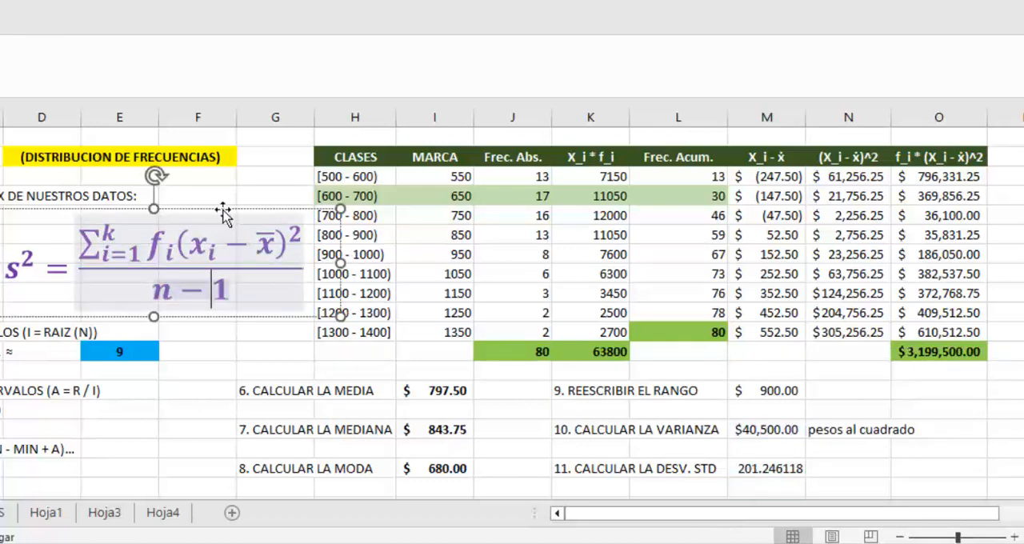
pyautogui.press('Delete')
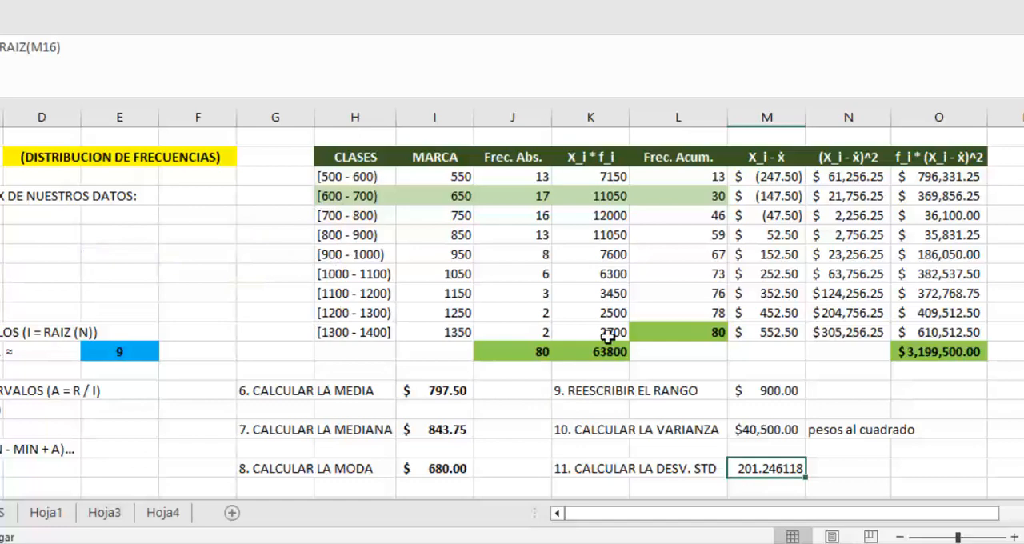
pyautogui.click(838, 463)
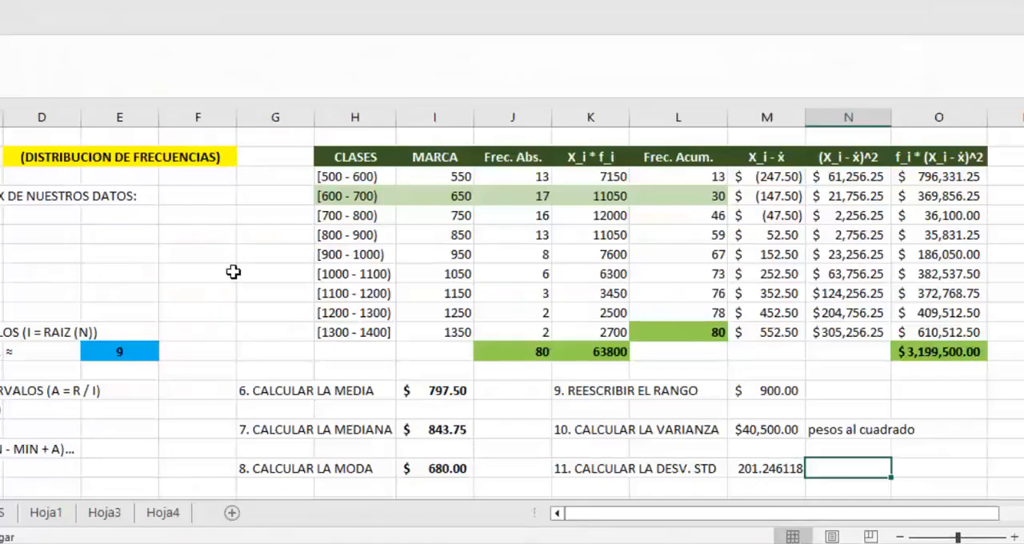
pyautogui.click(232, 272)
pyautogui.hotkey('ctrl', 'v')
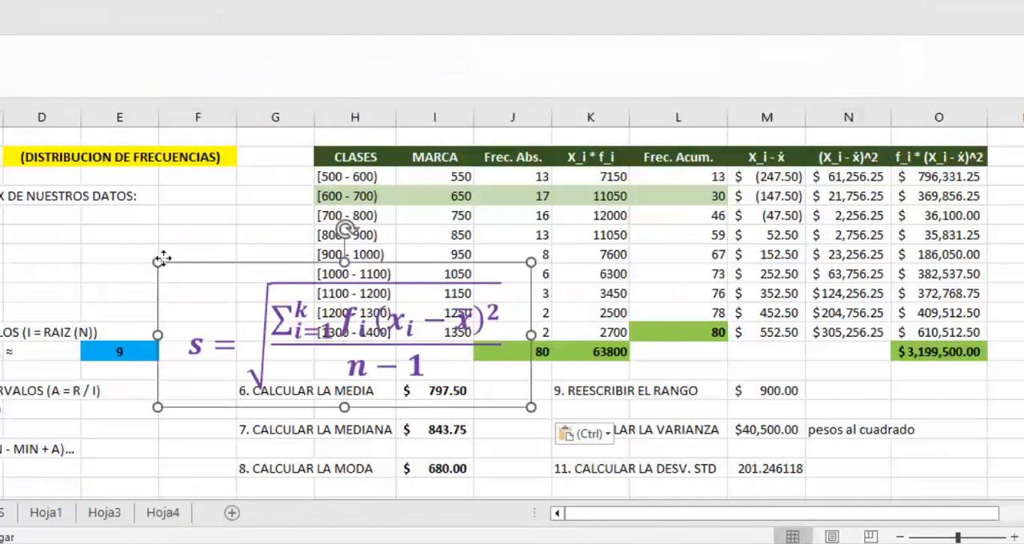
pyautogui.moveTo(160, 258); pyautogui.dragTo(10, 176)
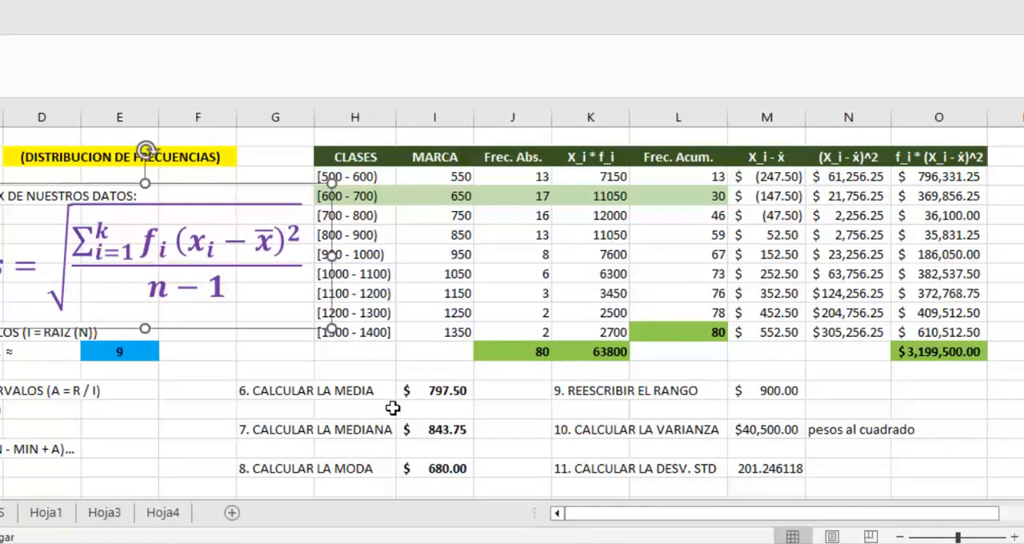
# Step: Cross-check the standard deviation in N18 with =RAIZ(O12/(J12-1)) and select it together with M18 for comparison
pyautogui.click(831, 471)
pyautogui.write('=')
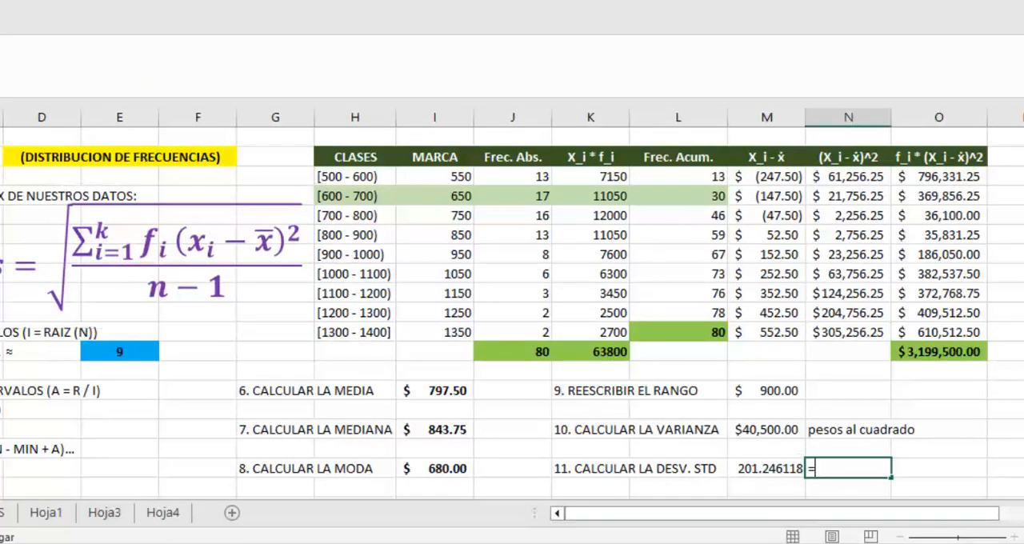
pyautogui.write('RAIZ(')
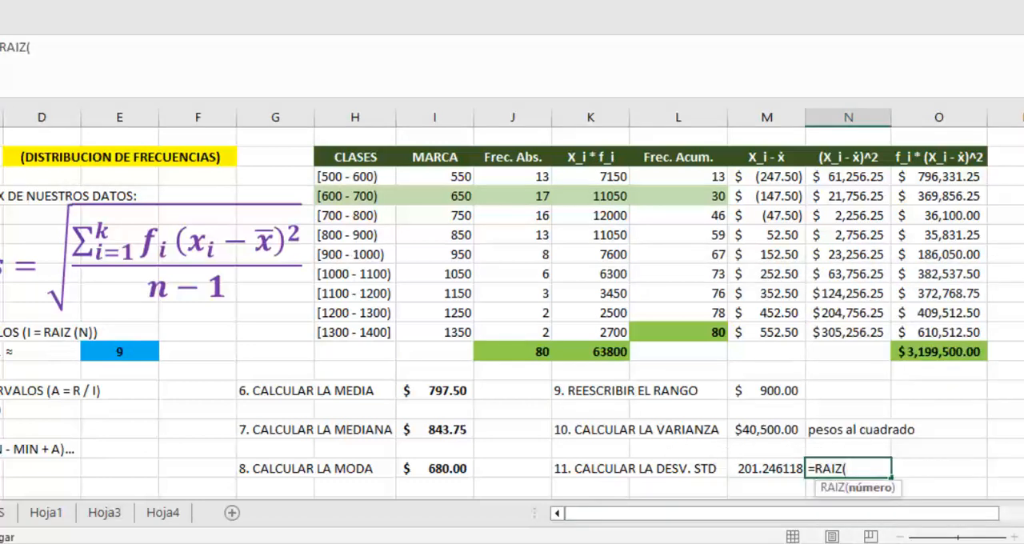
pyautogui.click(914, 358)
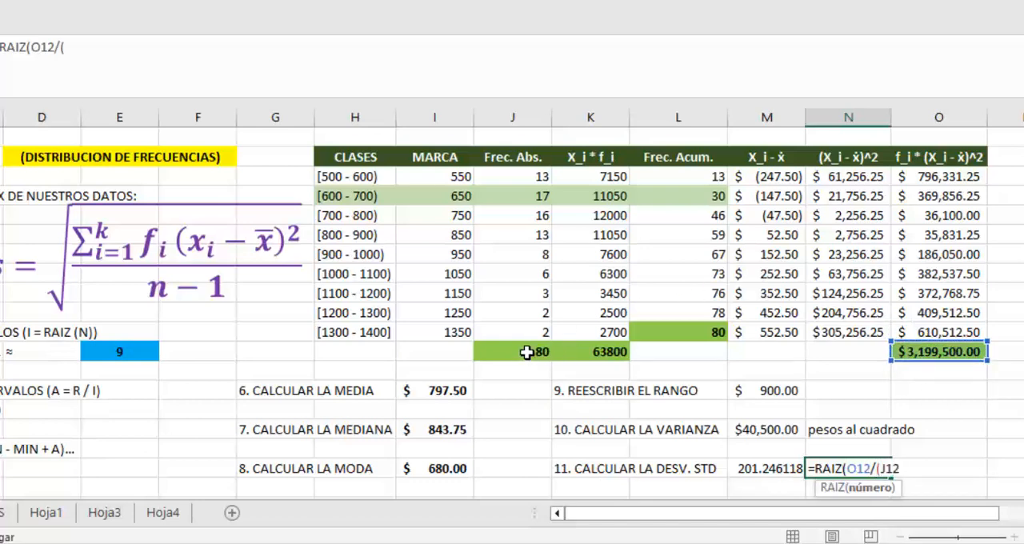
pyautogui.click(527, 352)
pyautogui.write('-1))')
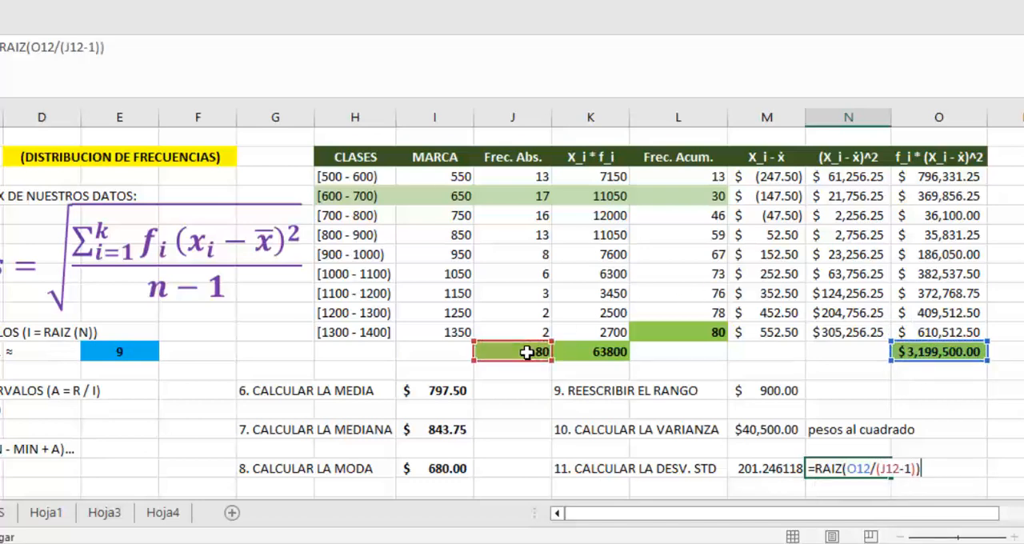
pyautogui.press('Return')
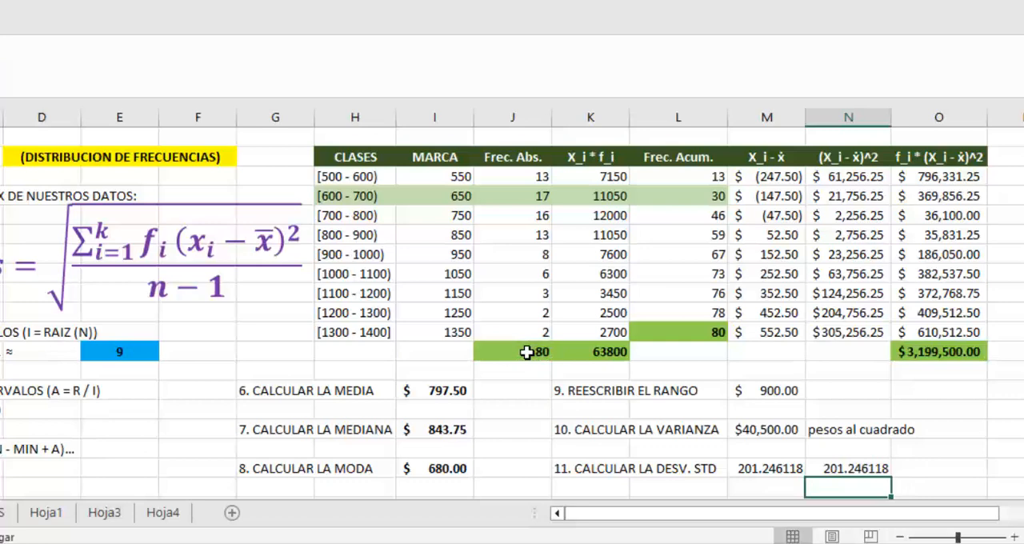
pyautogui.press('Up')
pyautogui.hotkey('shift', 'Left')
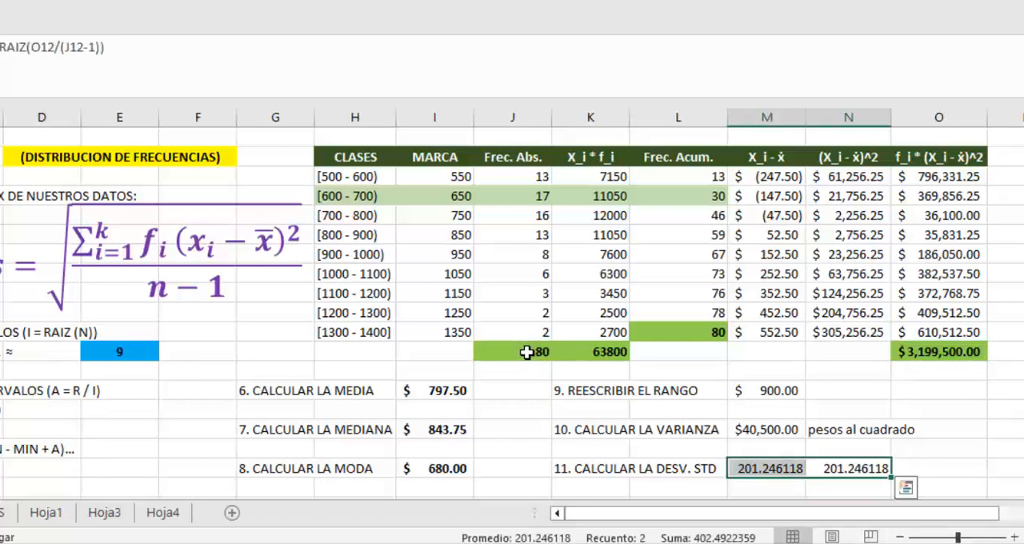
# Step: Apply the accounting currency format with two decimals to M18 and clear the cross-check value from N18
pyautogui.click(782, 462)
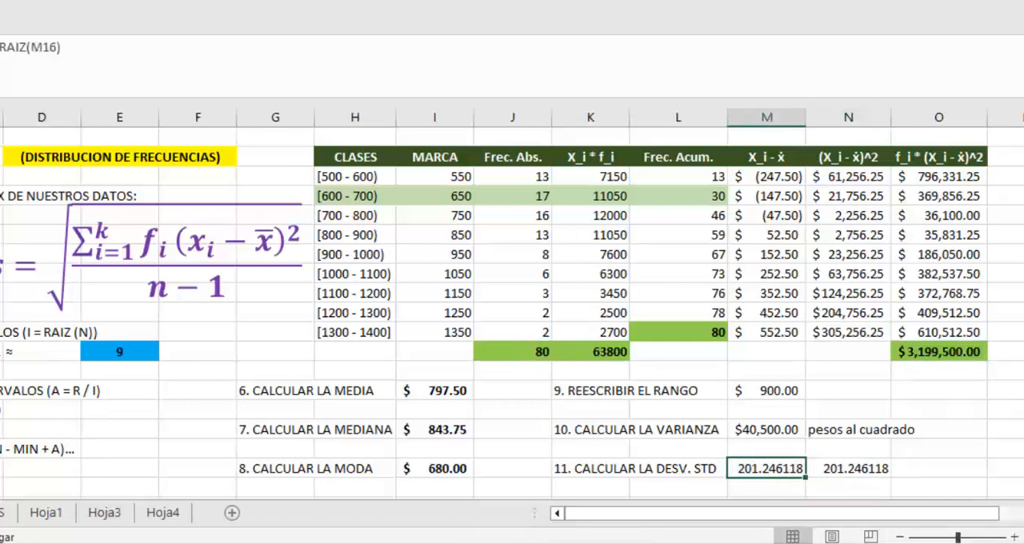
pyautogui.click(436, 94)
pyautogui.click(864, 470)
pyautogui.press('Delete')
# Step: Delete the standard deviation formula graphic beside the frequency table
pyautogui.click(446, 176)
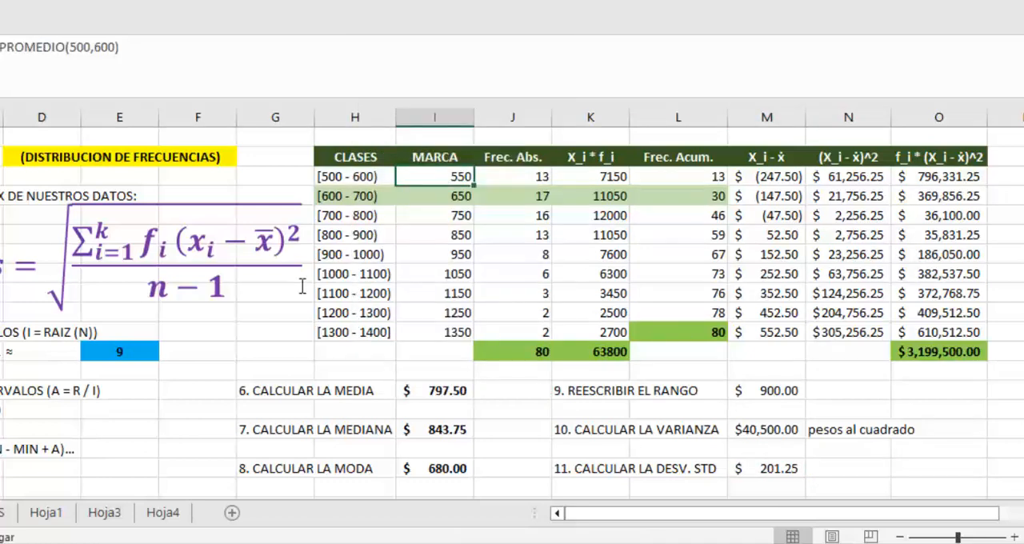
pyautogui.click(301, 285)
pyautogui.click(262, 184)
pyautogui.press('Delete')
# Step: Make the range, variance and standard deviation results in M14:M18 bold
pyautogui.click(430, 390)
pyautogui.moveTo(767, 392); pyautogui.dragTo(768, 469)
pyautogui.hotkey('ctrl', 'n')
pyautogui.click(449, 411)
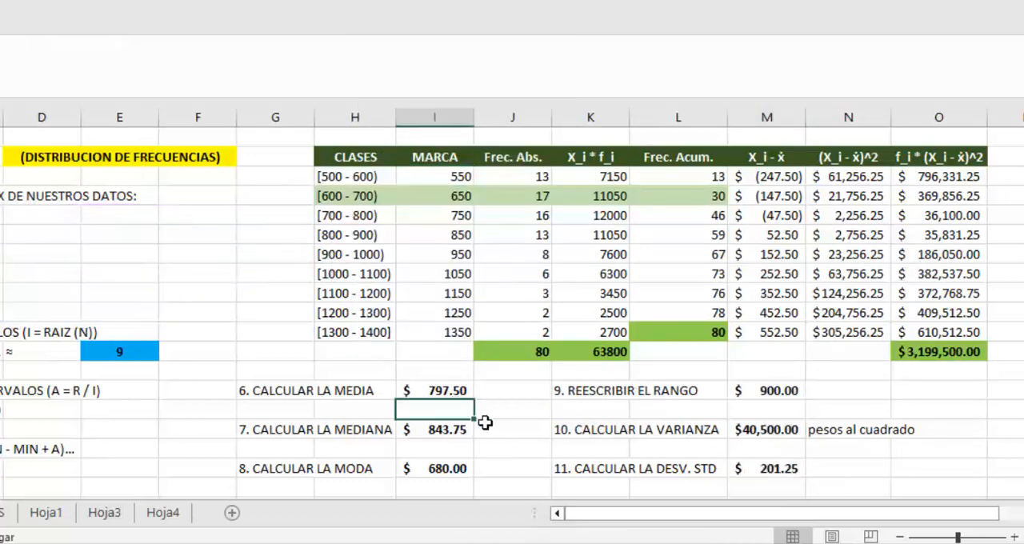
# Step: On the Agrup sheet, copy the "DATOS NO AGRUPADOS" heading to O12 and change its text to "DATOS AGRUPADOS"
pyautogui.click(938, 468)
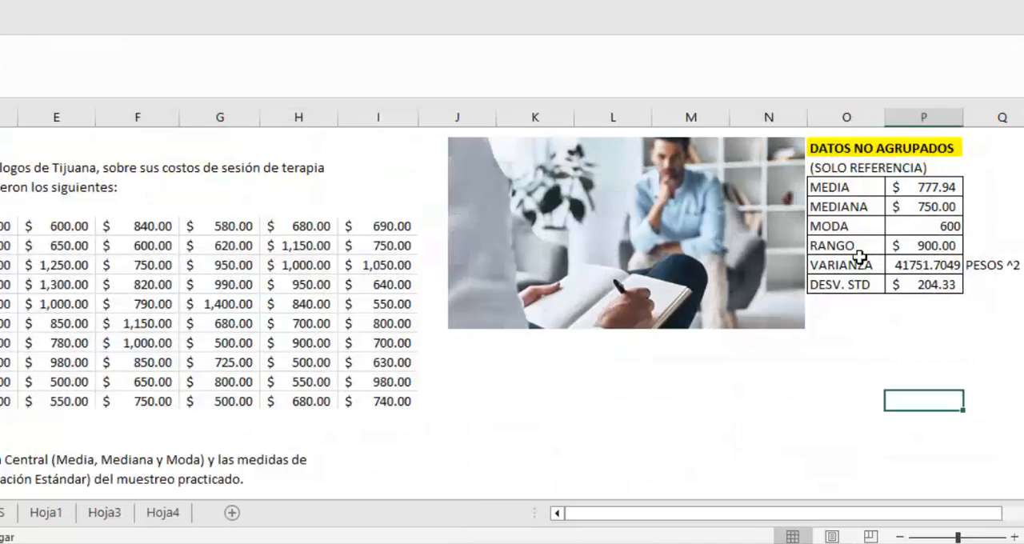
pyautogui.click(859, 149)
pyautogui.hotkey('ctrl', 'c')
pyautogui.click(862, 345)
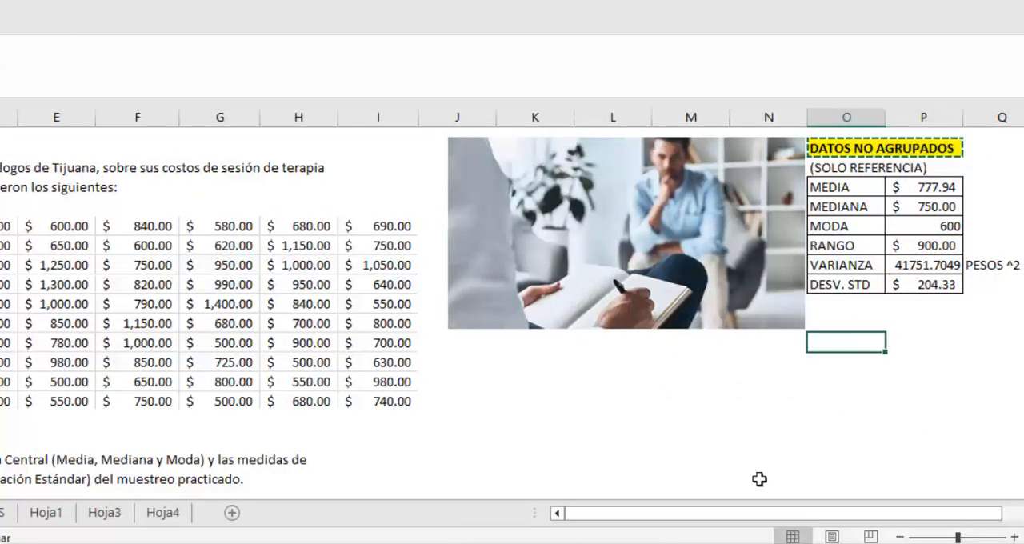
pyautogui.hotkey('ctrl', 'v')
pyautogui.click(846, 345)
pyautogui.click(58, 48)
pyautogui.press('BackSpace')
pyautogui.press('BackSpace')
pyautogui.press('BackSpace')
pyautogui.press('Return')
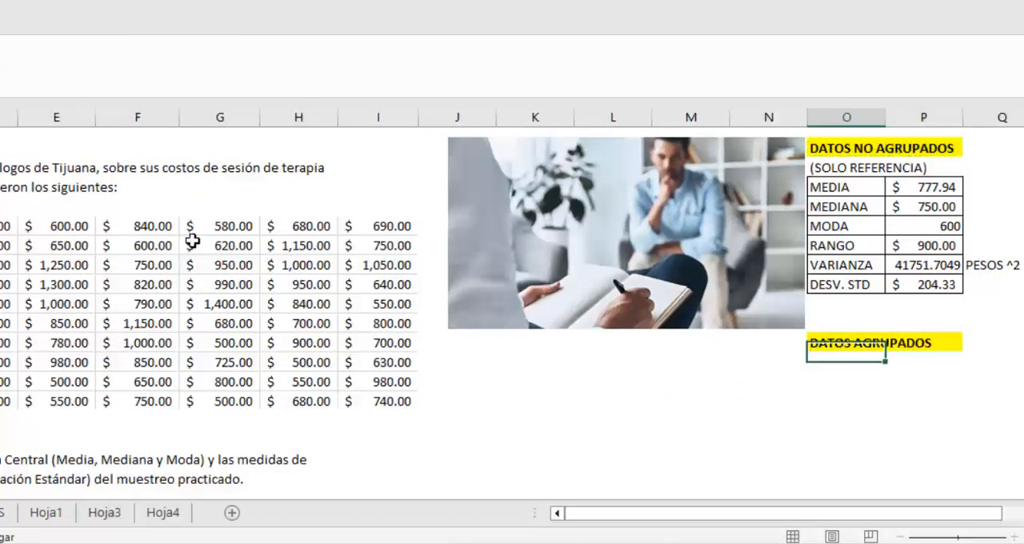
# Step: Copy the ungrouped statistics table with its "PESOS ^2" note to O13, directly under the "DATOS AGRUPADOS" heading
pyautogui.press('Up')
pyautogui.moveTo(848, 190); pyautogui.dragTo(971, 284)
pyautogui.hotkey('ctrl', 'c')
pyautogui.click(829, 361)
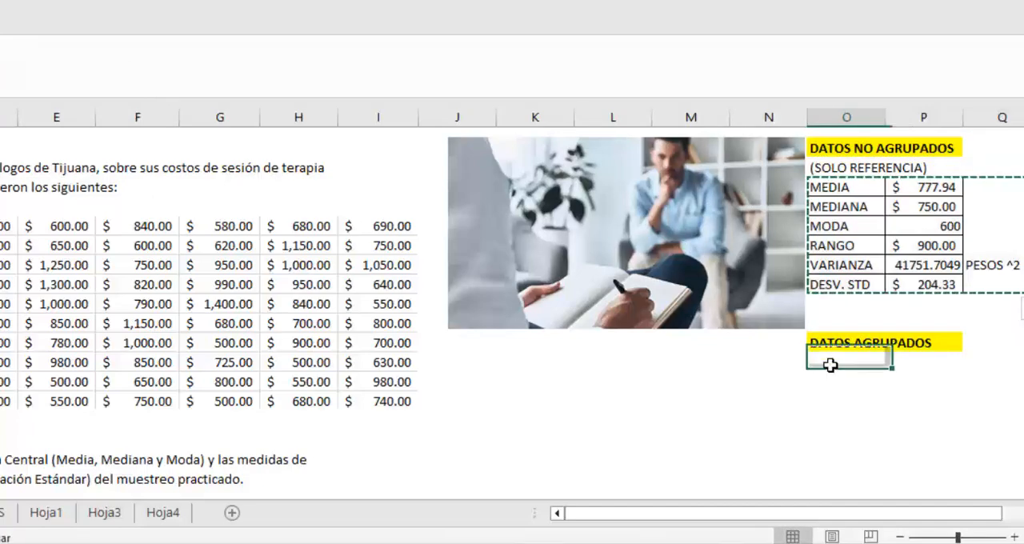
pyautogui.hotkey('ctrl', 'v')
# Step: Link the grouped MEDIA in P13 to Tabla!I14 and the MEDIANA in P14 to Tabla!I16
pyautogui.click(924, 364)
pyautogui.write('=')
pyautogui.click(1, 513)
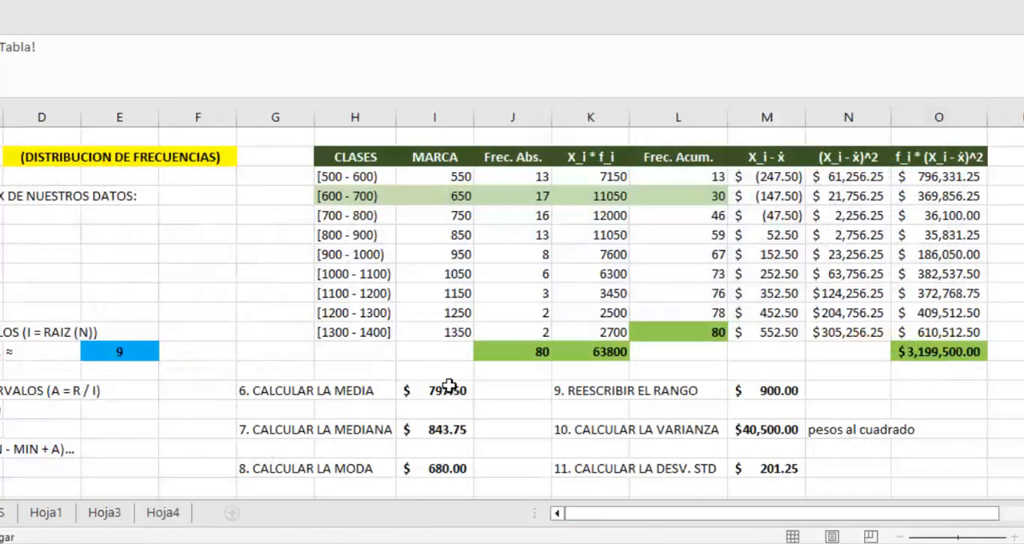
pyautogui.click(450, 387)
pyautogui.press('Return')
pyautogui.write('=')
pyautogui.click(1, 512)
pyautogui.click(462, 425)
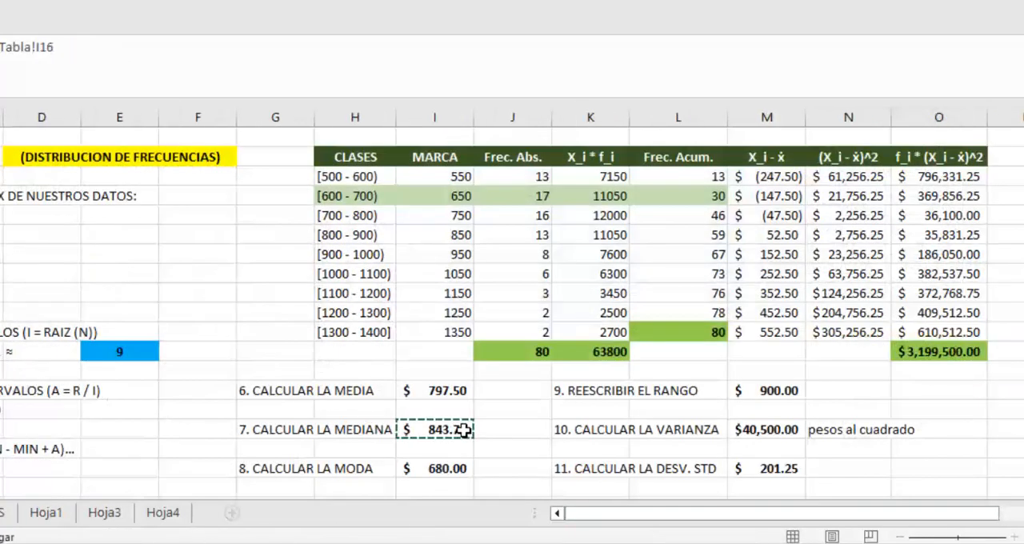
pyautogui.press('Return')
# Step: Link the grouped MODA in P15 to Tabla!I18 and the RANGO in P16 to Tabla!M14
pyautogui.write('=')
pyautogui.click(2, 512)
pyautogui.click(448, 469)
pyautogui.press('Return')
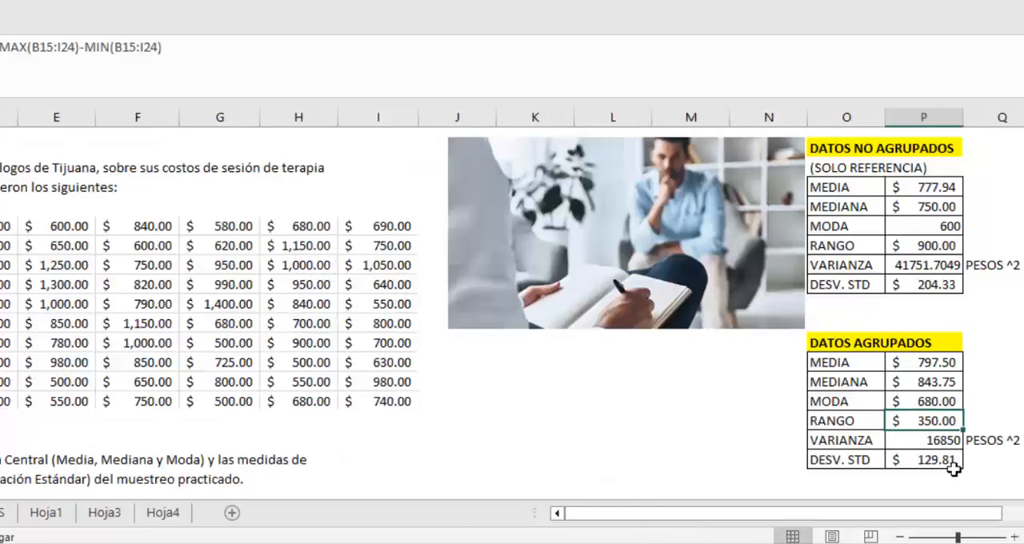
pyautogui.write('=')
pyautogui.click(1, 513)
pyautogui.click(764, 391)
pyautogui.press('Return')
# Step: Link the grouped VARIANZA in P17 to Tabla!M16 and the DESV. STD in P18 to Tabla!M18
pyautogui.write('=')
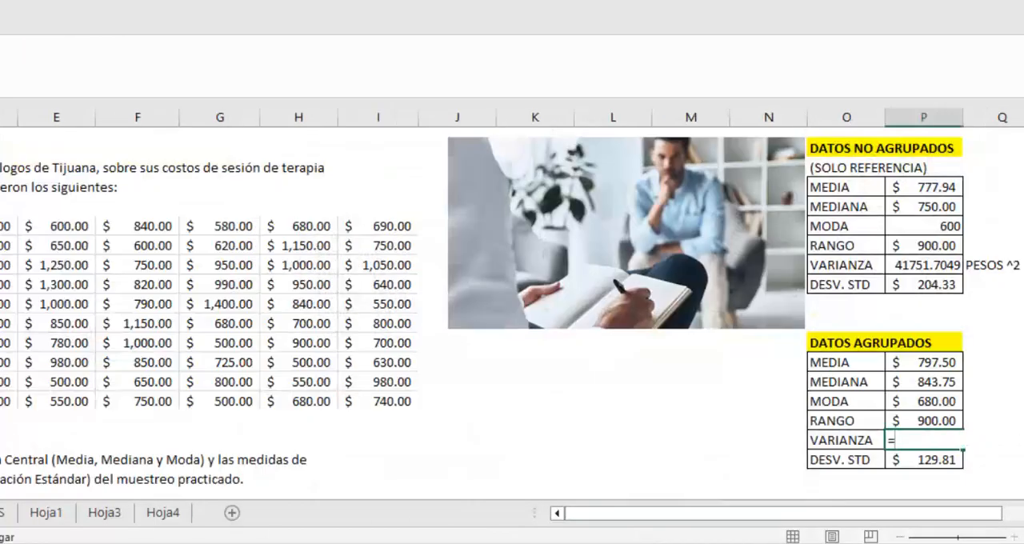
pyautogui.click(2, 513)
pyautogui.press('Return')
pyautogui.write('=')
pyautogui.click(2, 513)
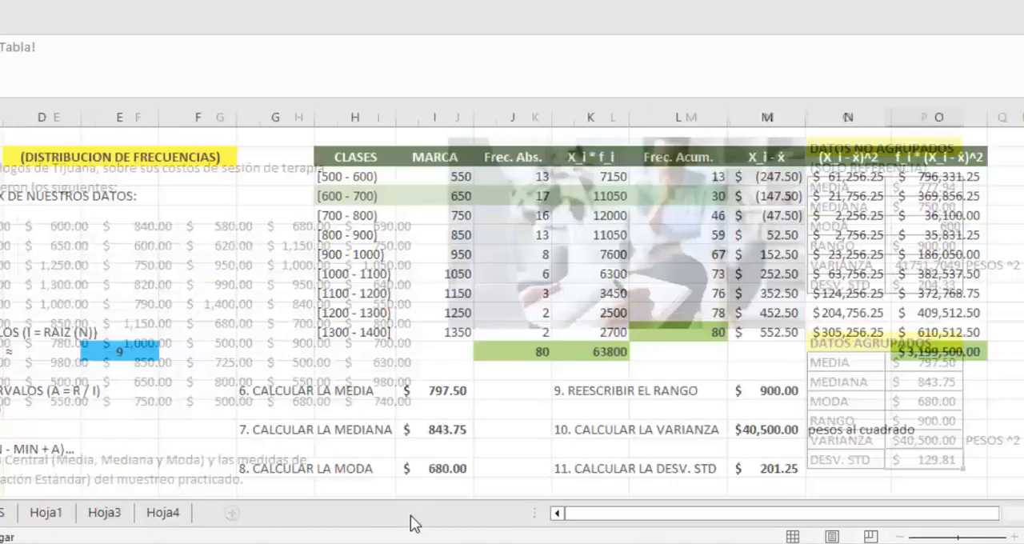
pyautogui.click(766, 468)
pyautogui.press('Return')
pyautogui.click(994, 408)
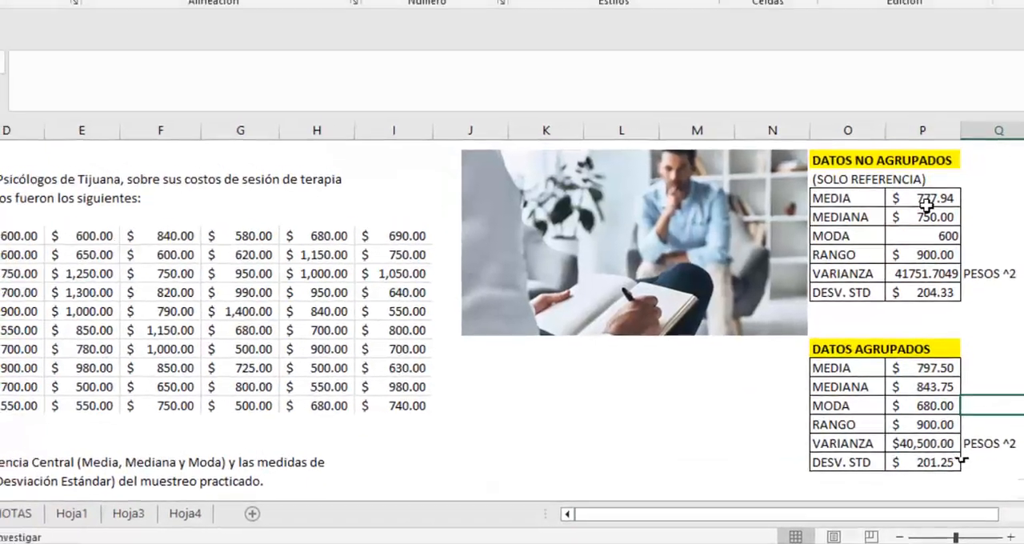
# Step: Compare each ungrouped statistic with its grouped counterpart, from the mean through the standard deviation
pyautogui.click(929, 188)
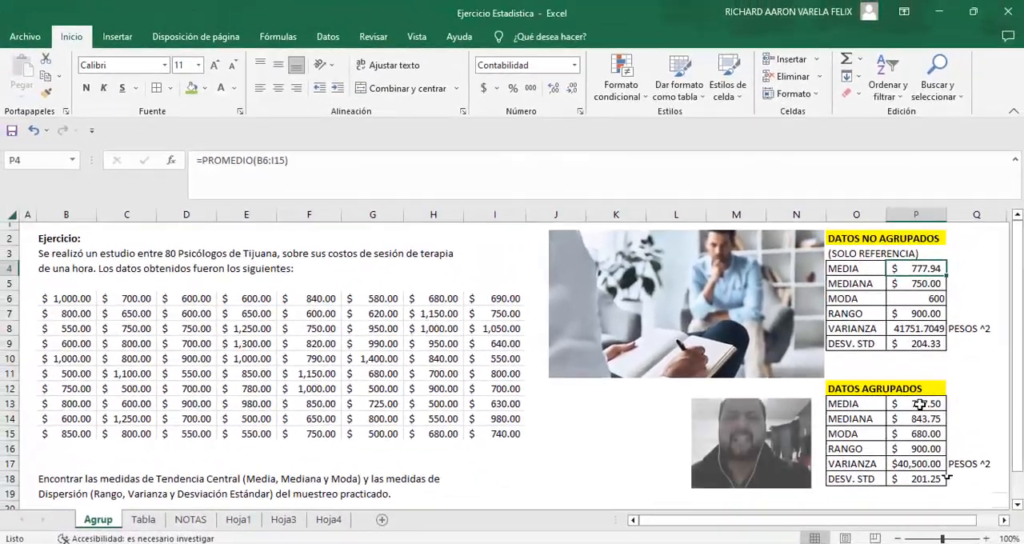
pyautogui.click(934, 366)
pyautogui.click(932, 284)
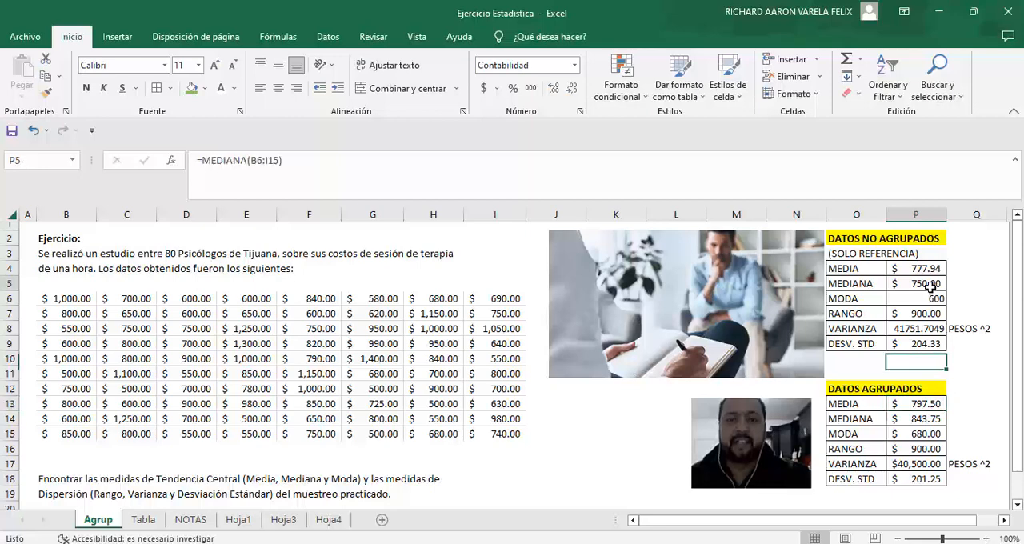
pyautogui.click(917, 418)
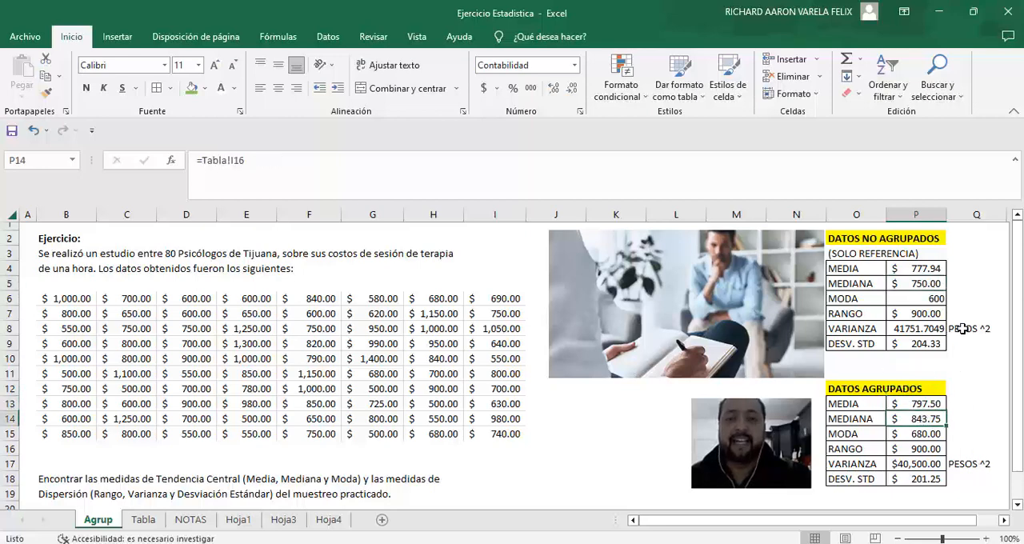
pyautogui.click(924, 300)
pyautogui.click(926, 433)
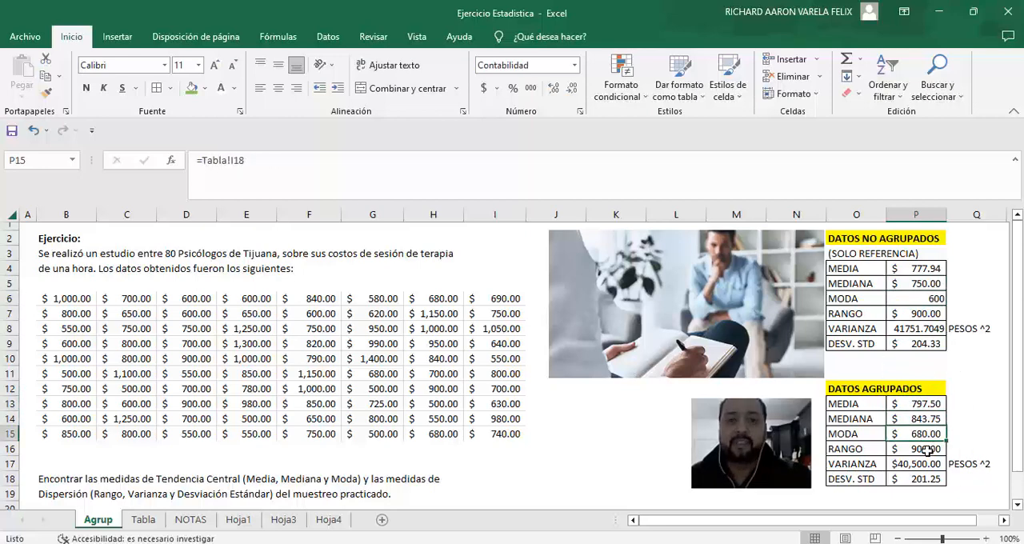
pyautogui.click(919, 314)
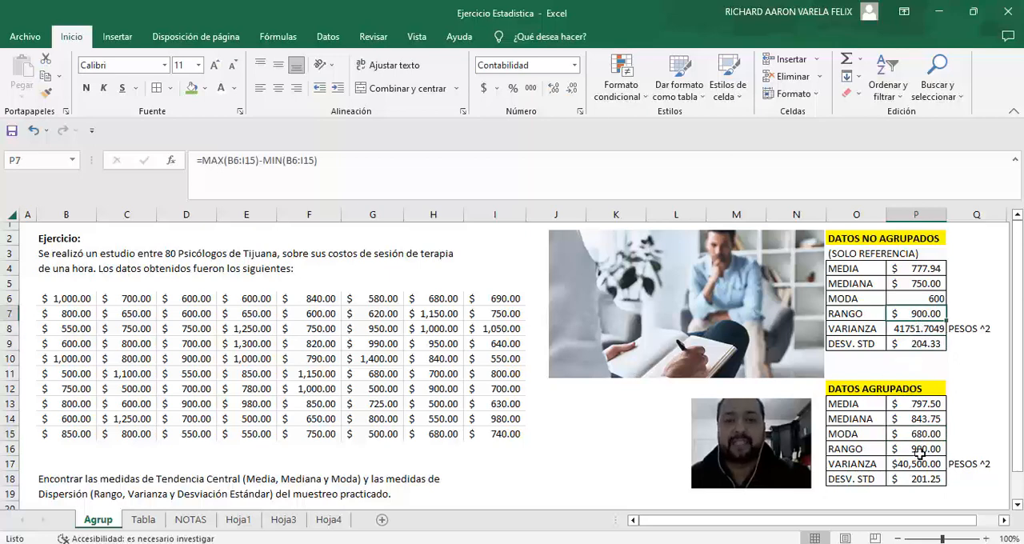
pyautogui.click(920, 451)
pyautogui.click(929, 327)
pyautogui.moveTo(930, 473); pyautogui.dragTo(926, 477)
pyautogui.click(957, 388)
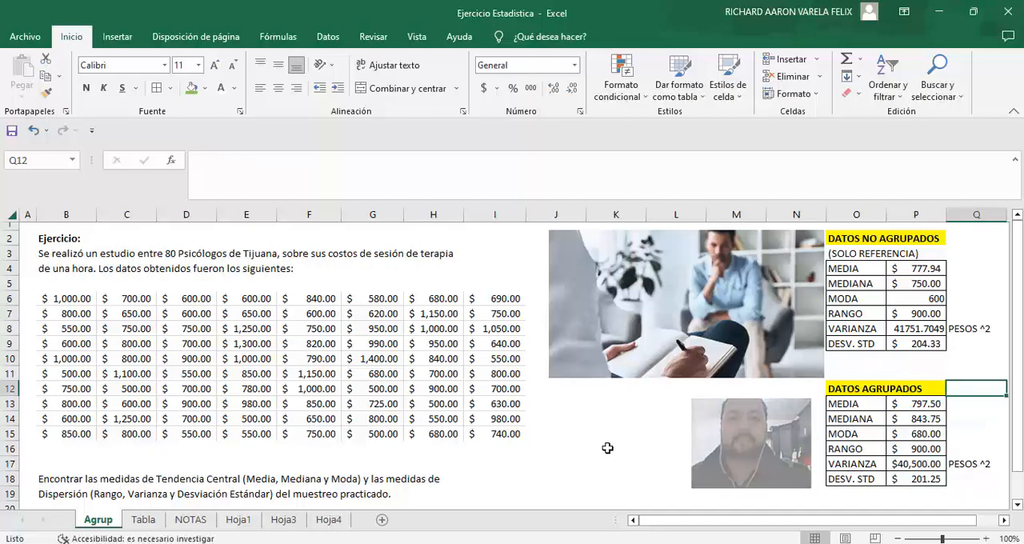